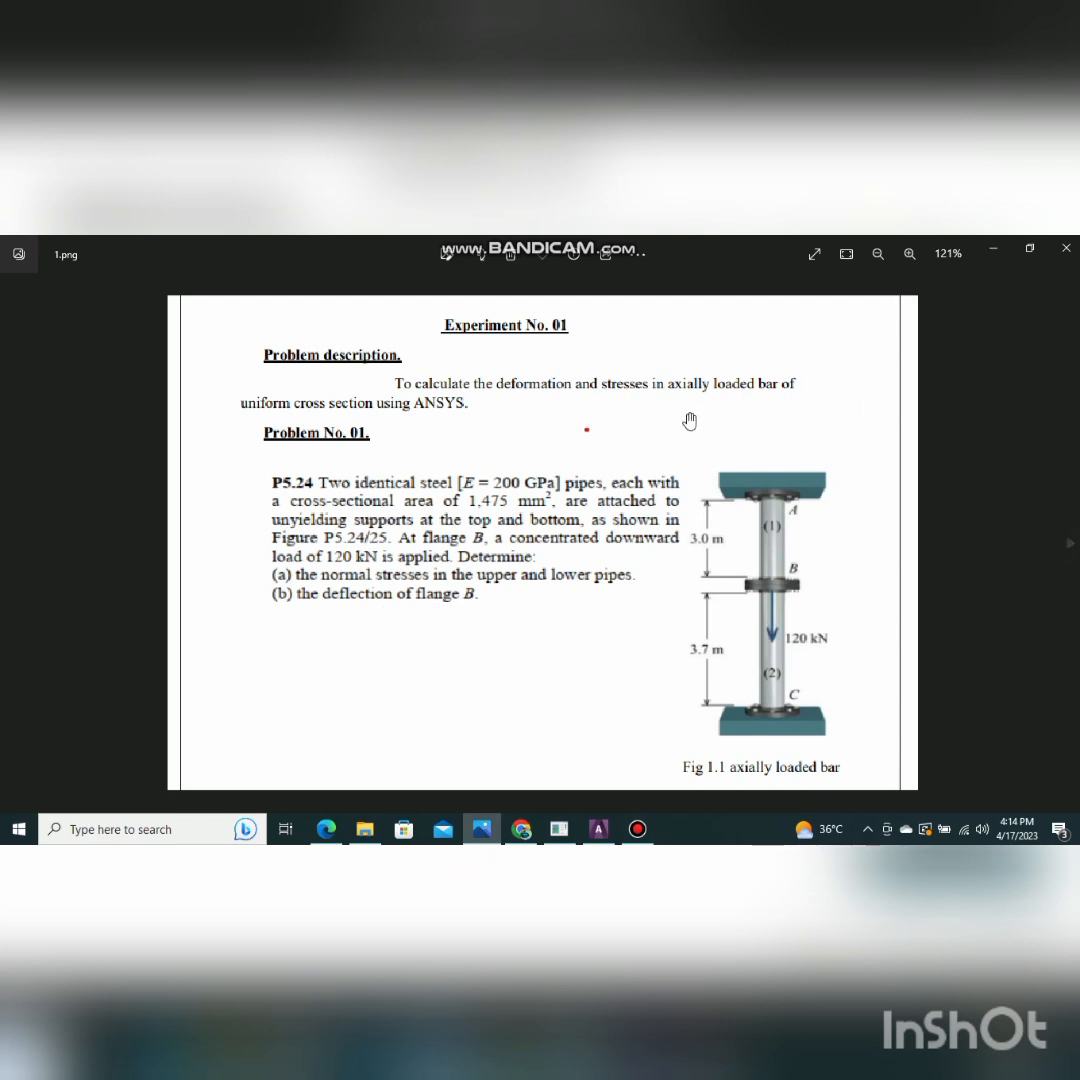
Switch to ANSYS Mechanical and set the GUI filtering preferences to the Structural discipline
left_click(598, 829)
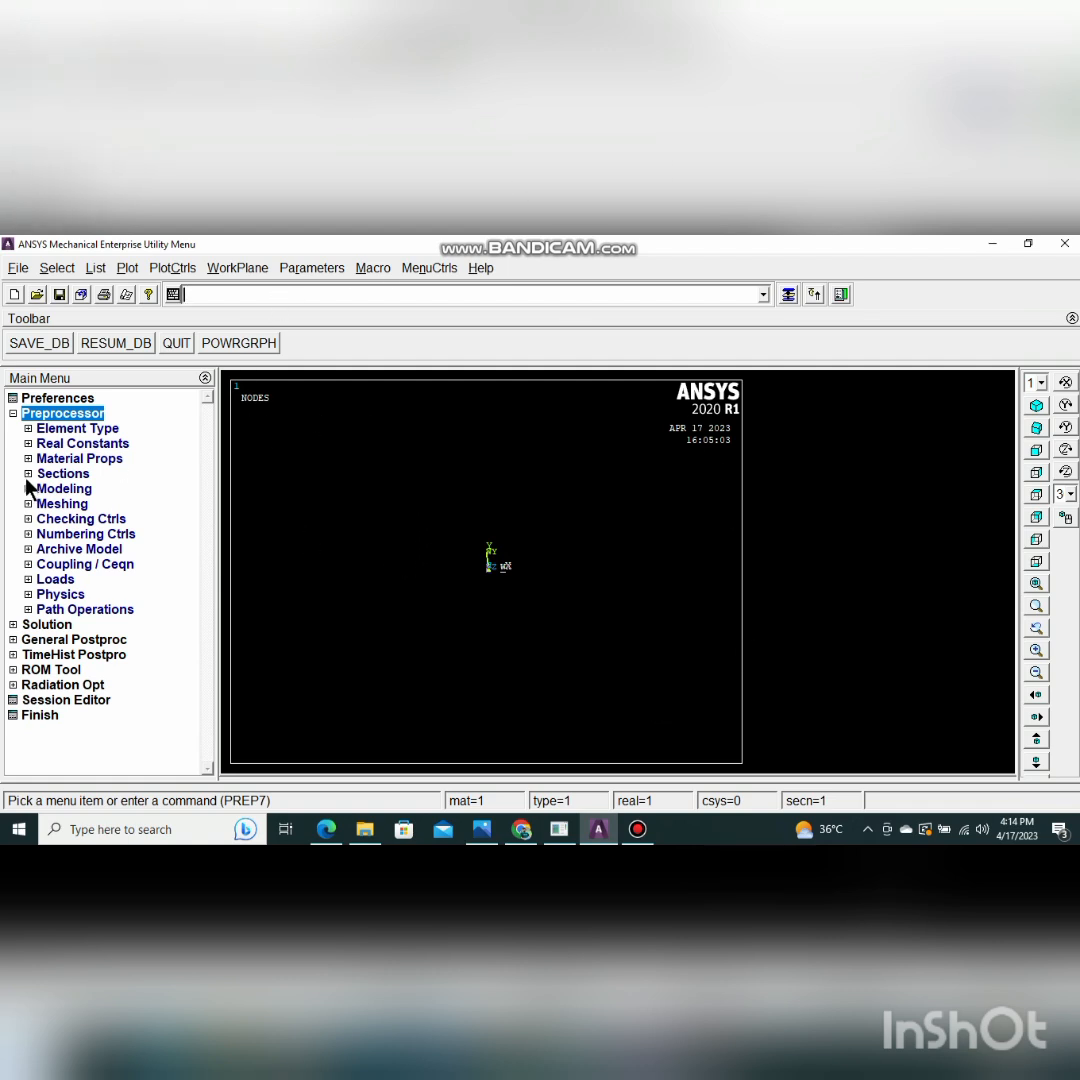
left_click(14, 413)
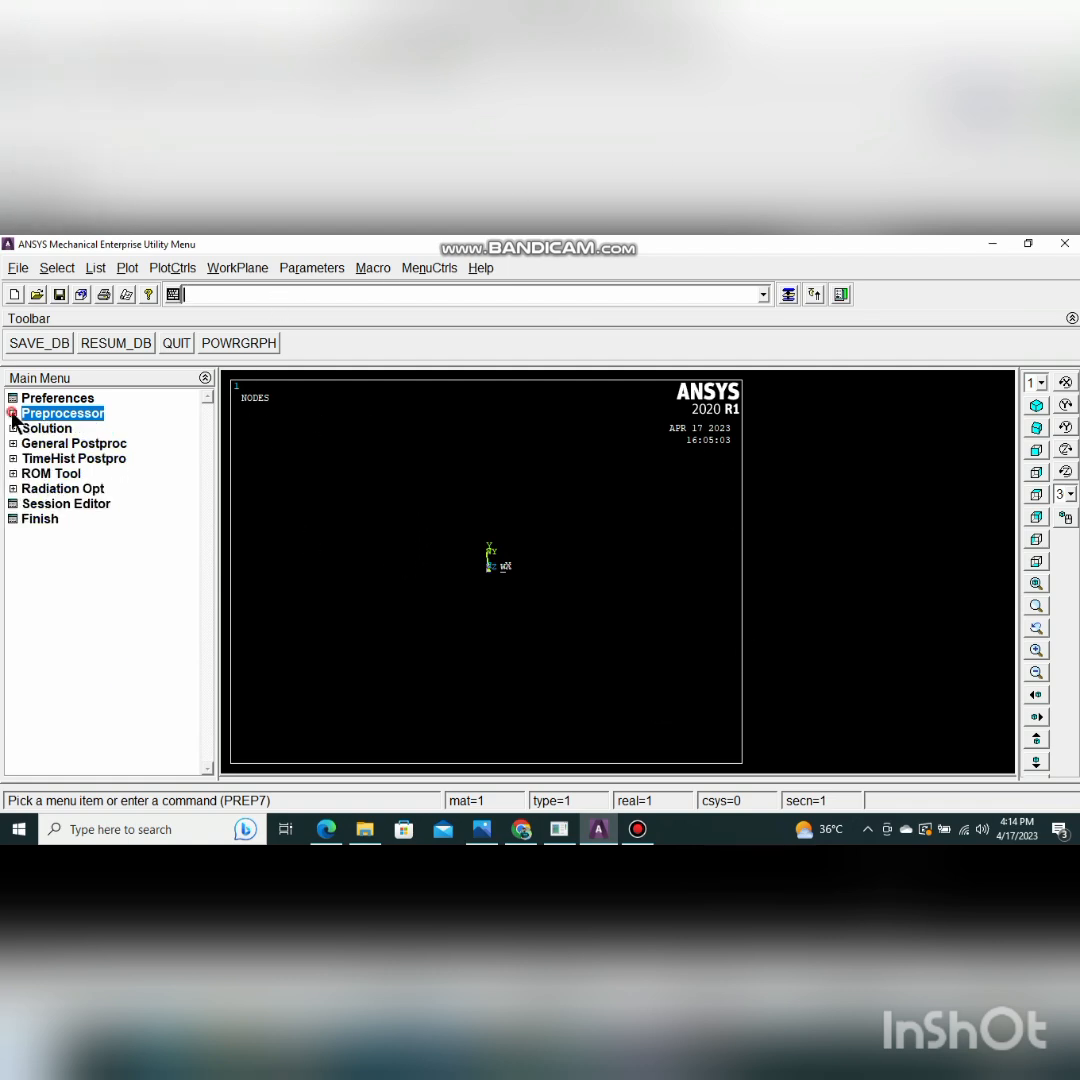
left_click(68, 399)
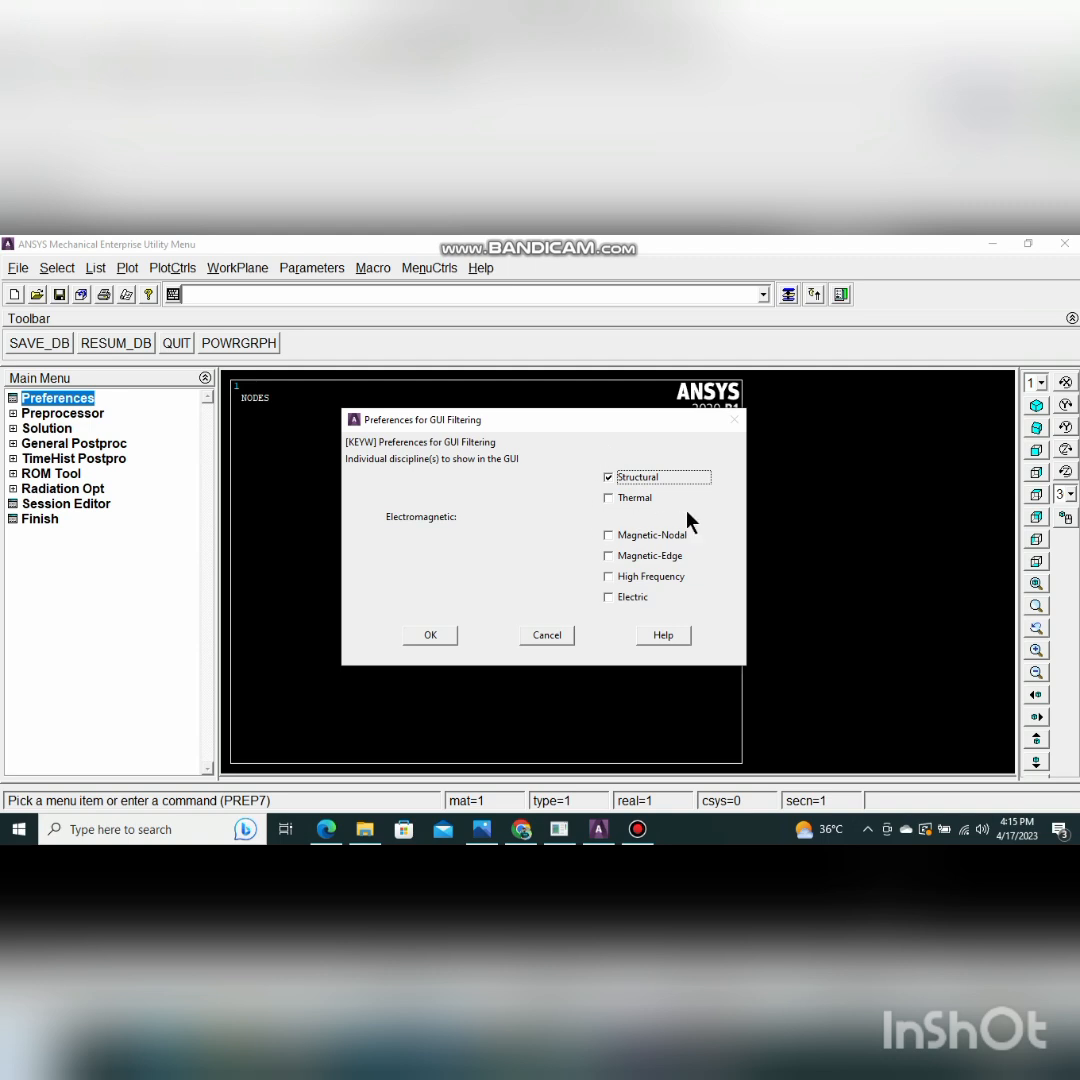
left_click(428, 637)
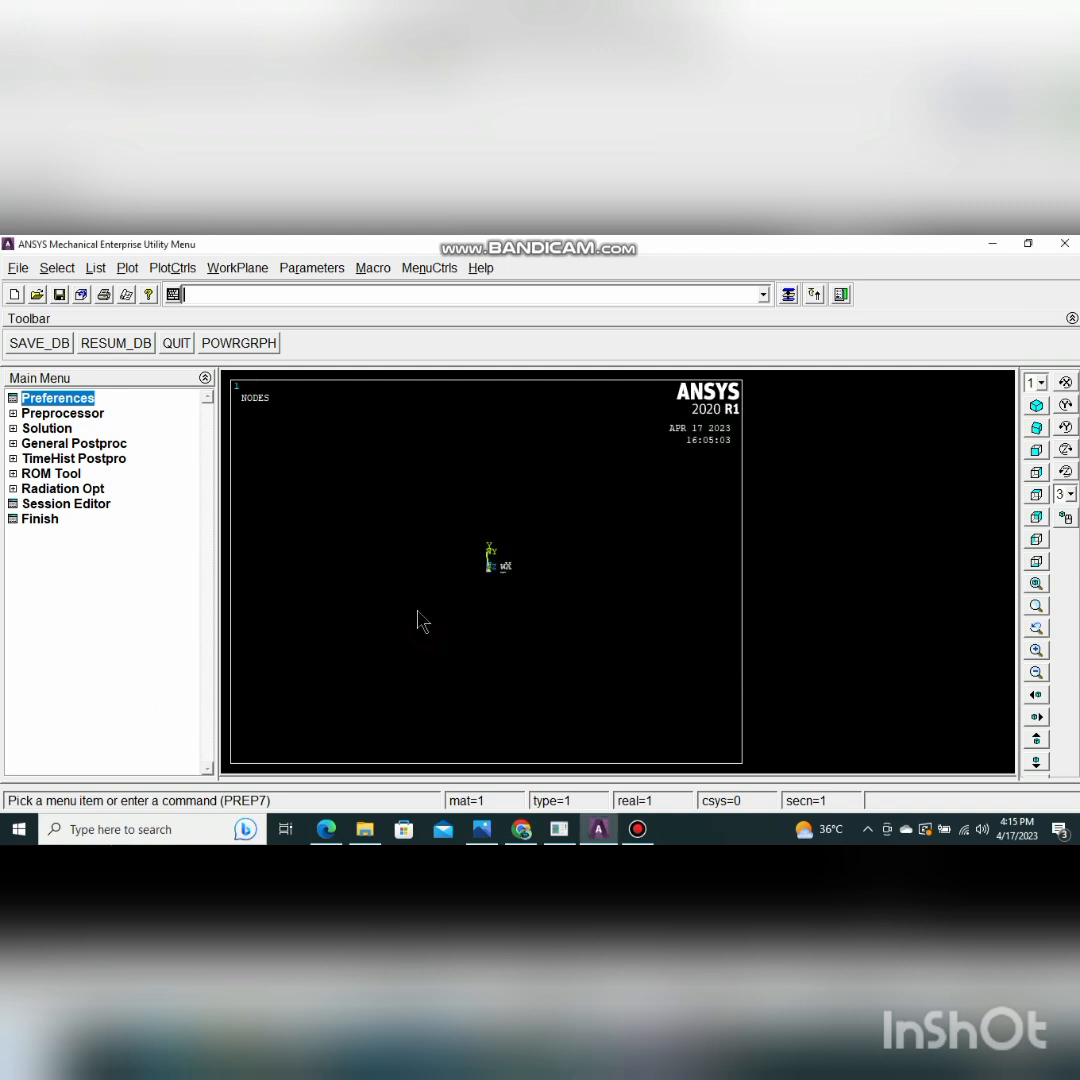
Add the structural Link element 3D finit stn 180 as element type reference number 1
left_click(82, 416)
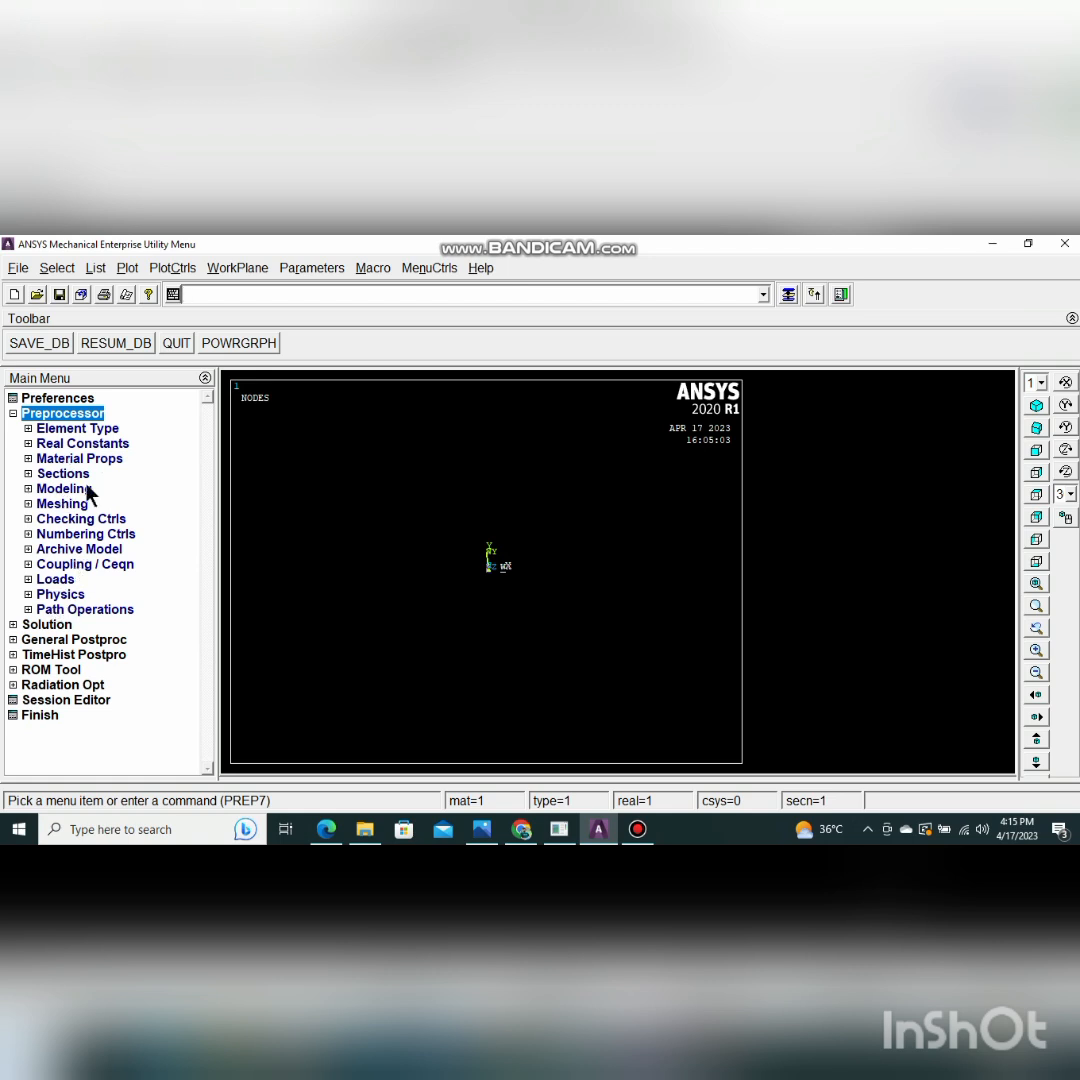
left_click(82, 430)
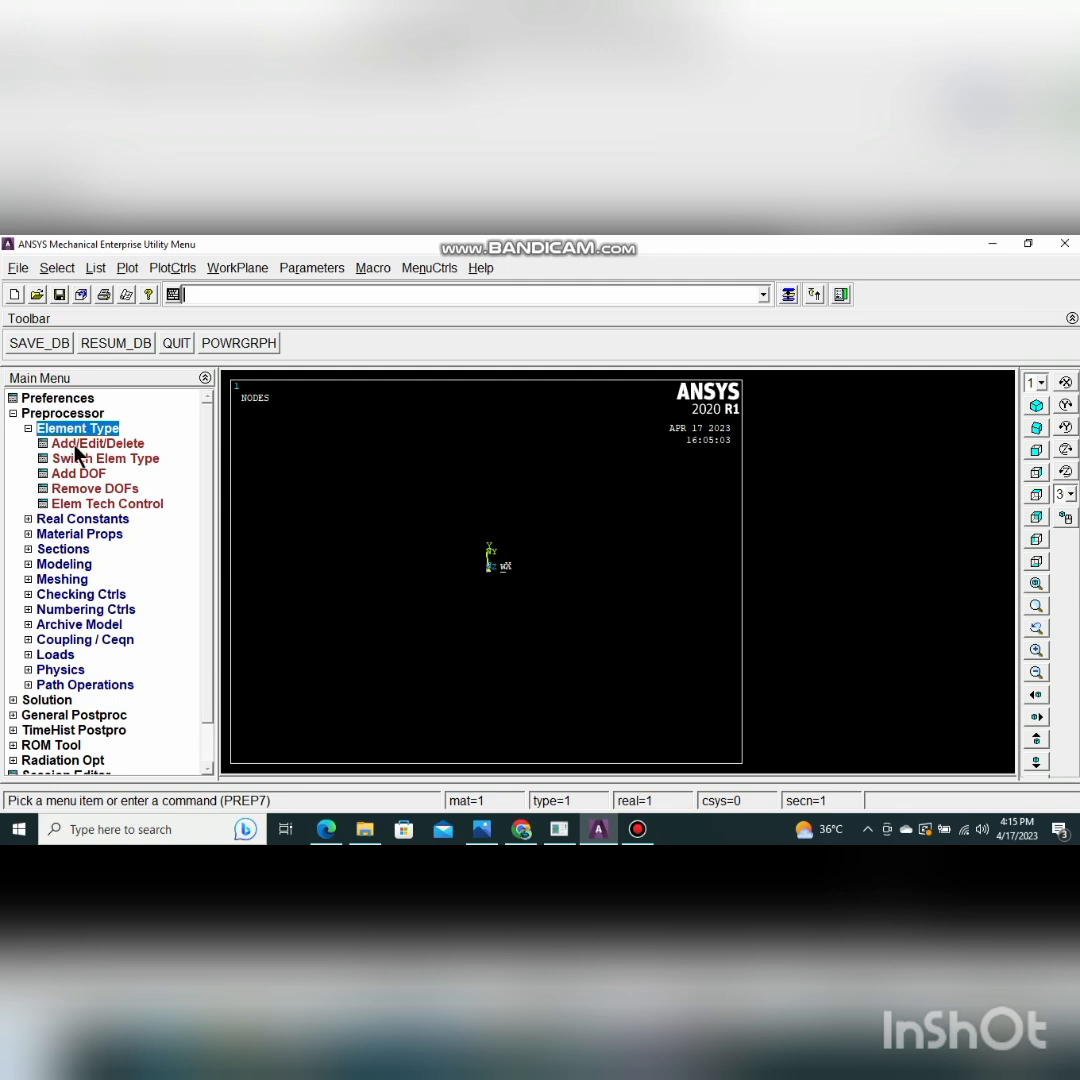
left_click(98, 443)
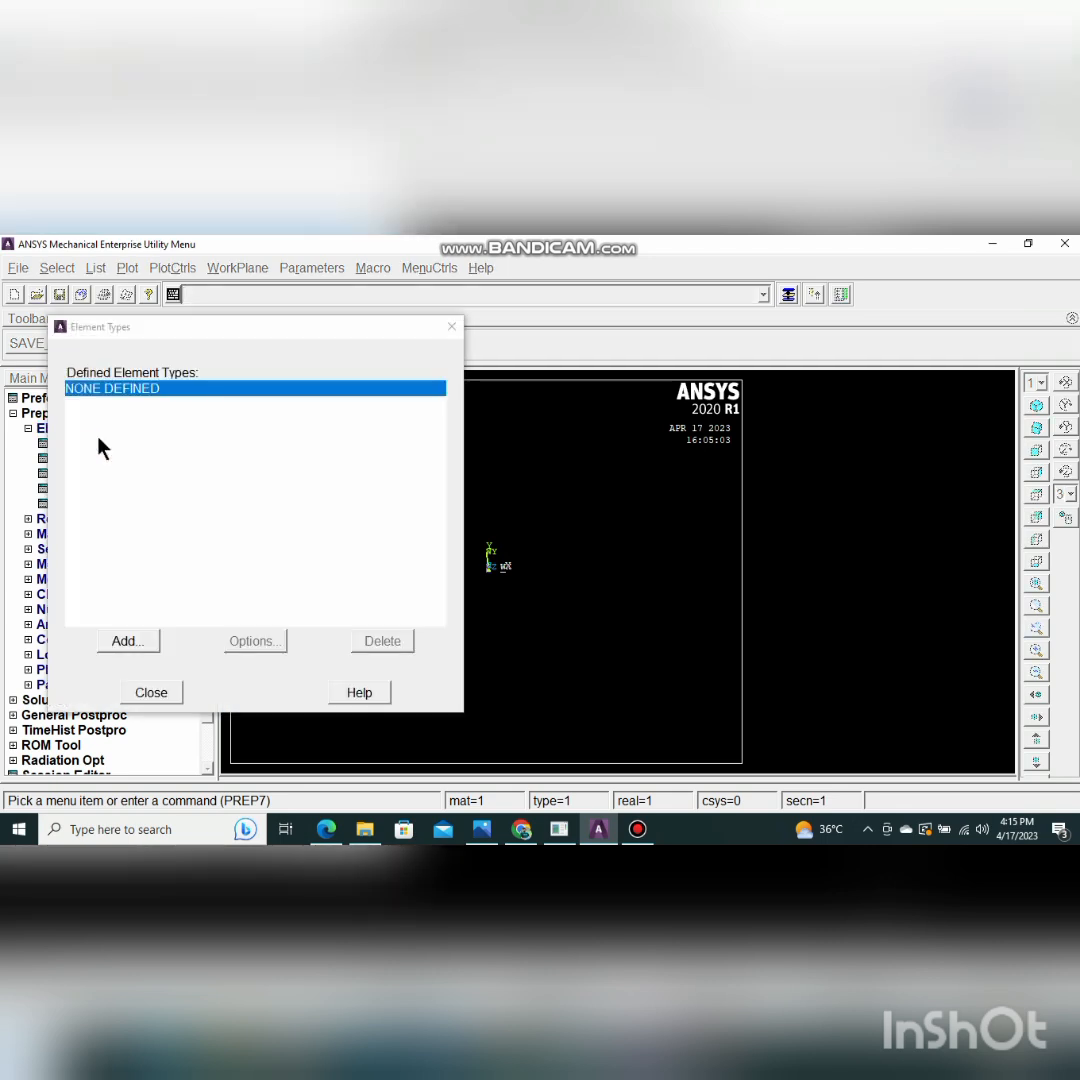
left_click(128, 643)
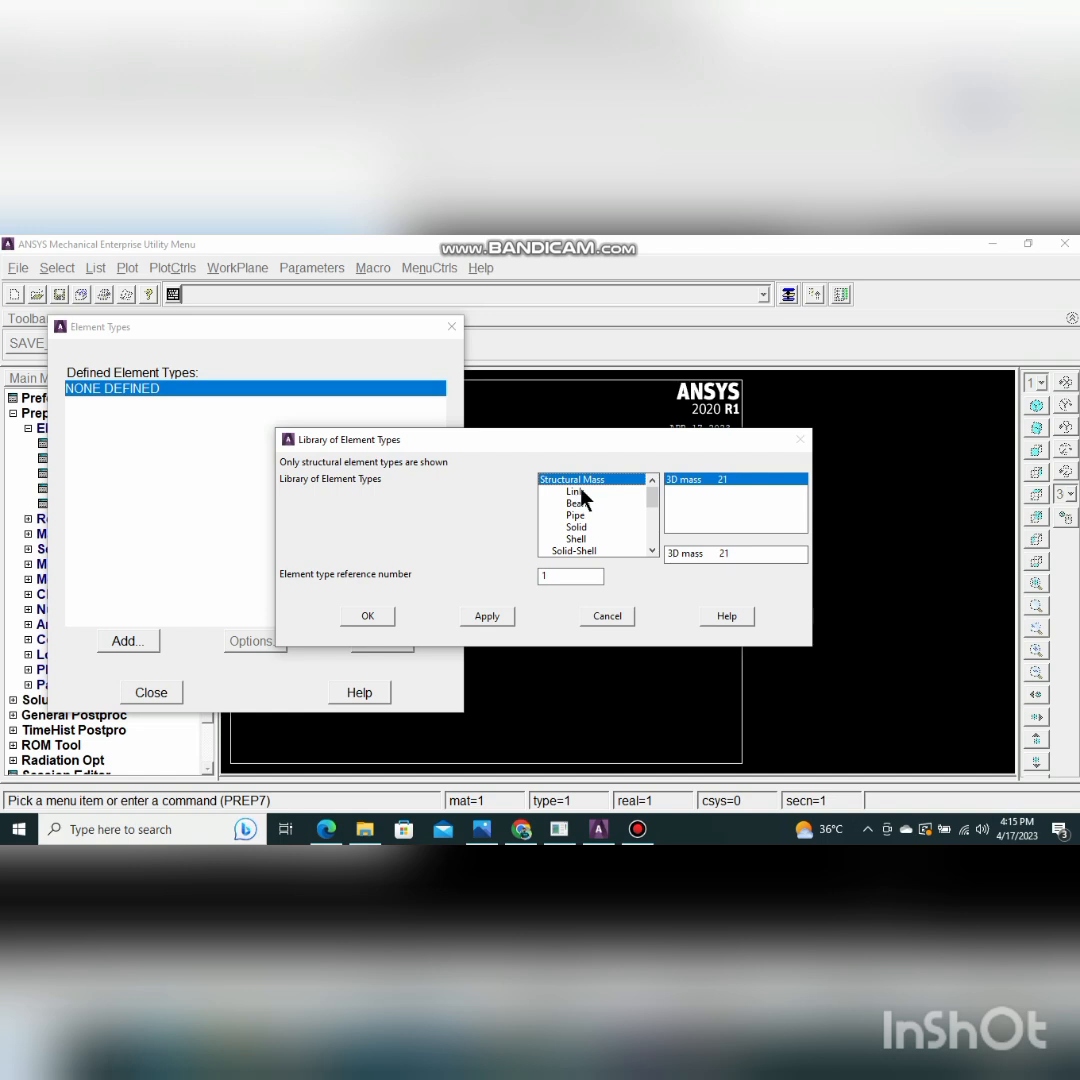
left_click(585, 493)
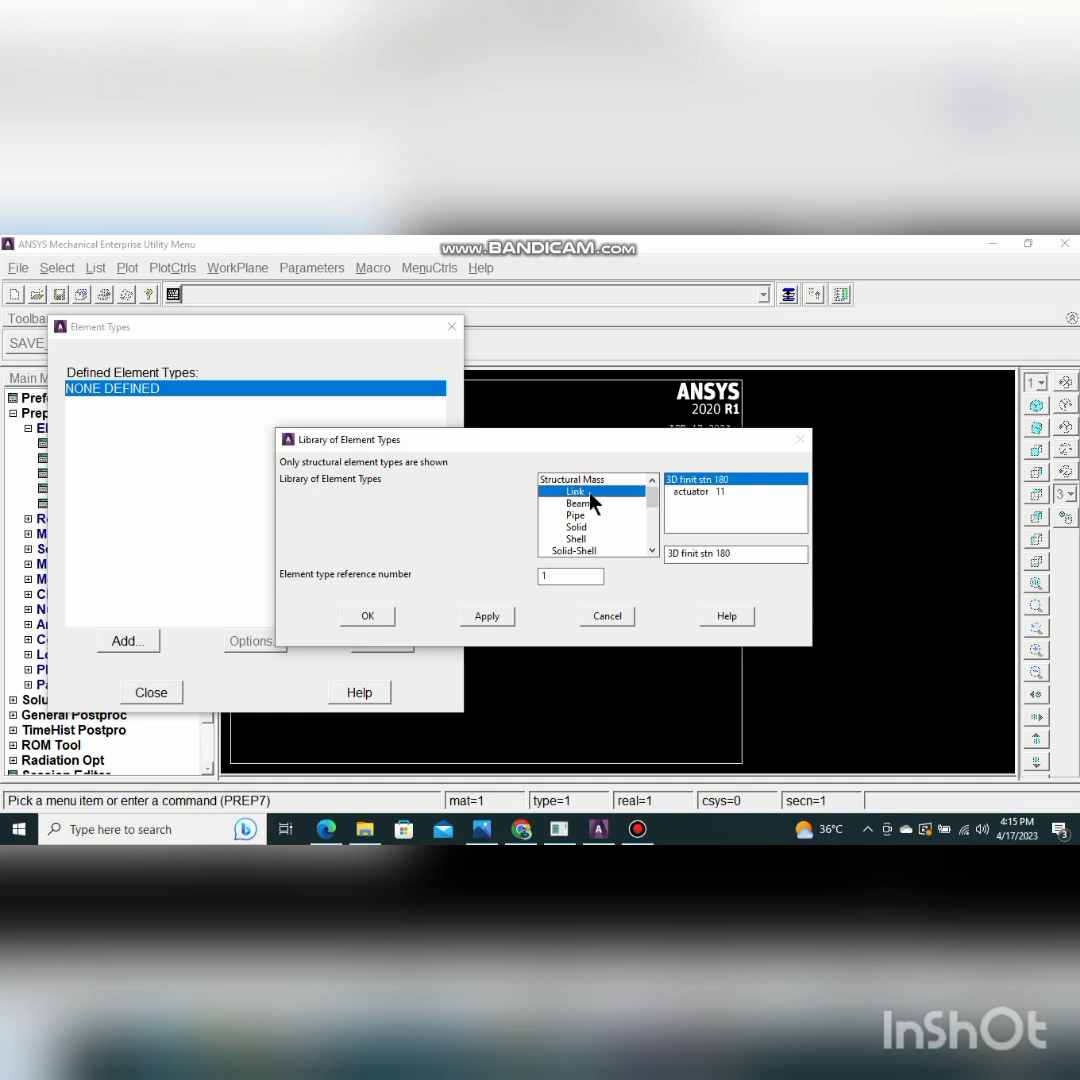
left_click(368, 616)
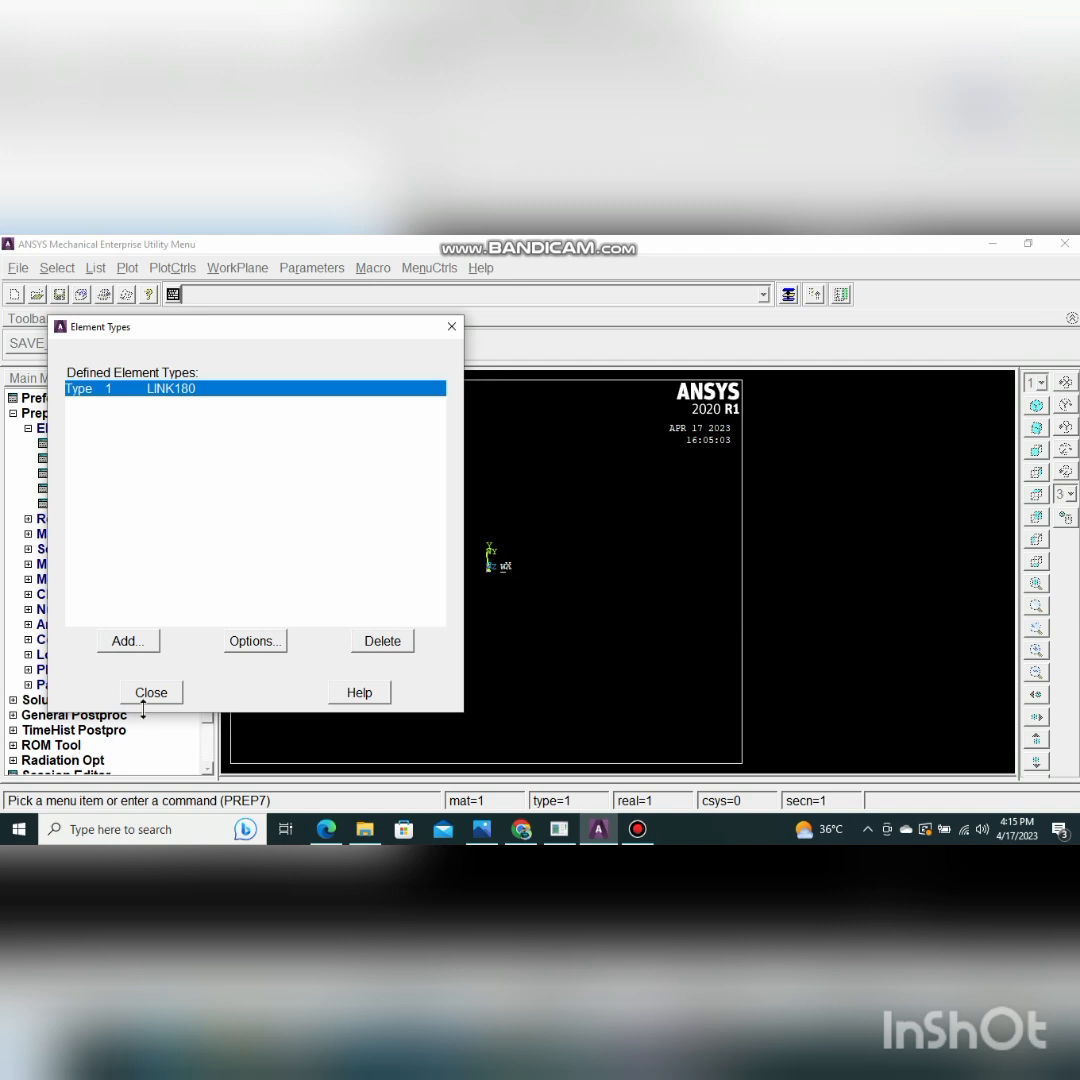
left_click(152, 693)
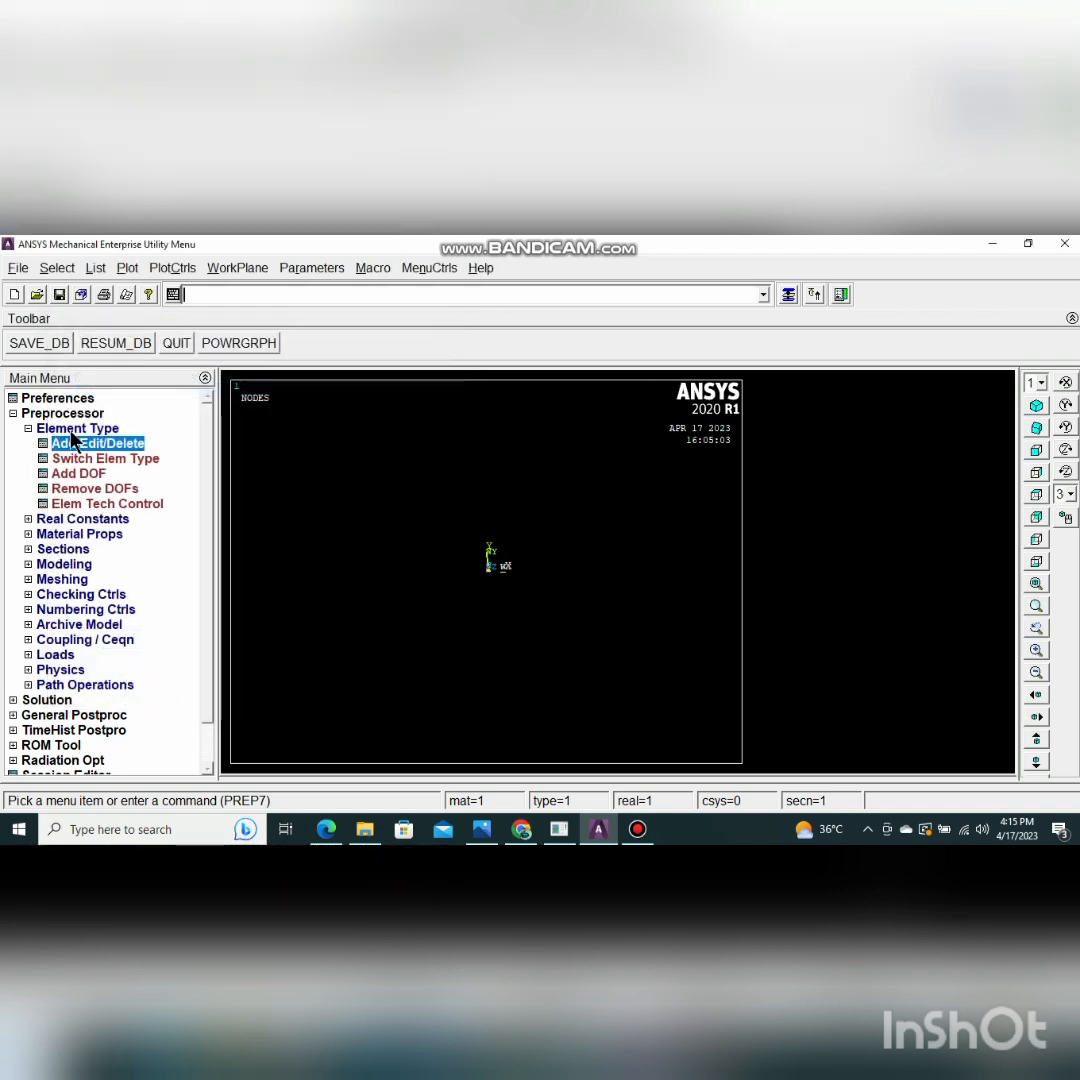
left_click(71, 430)
left_click(71, 430)
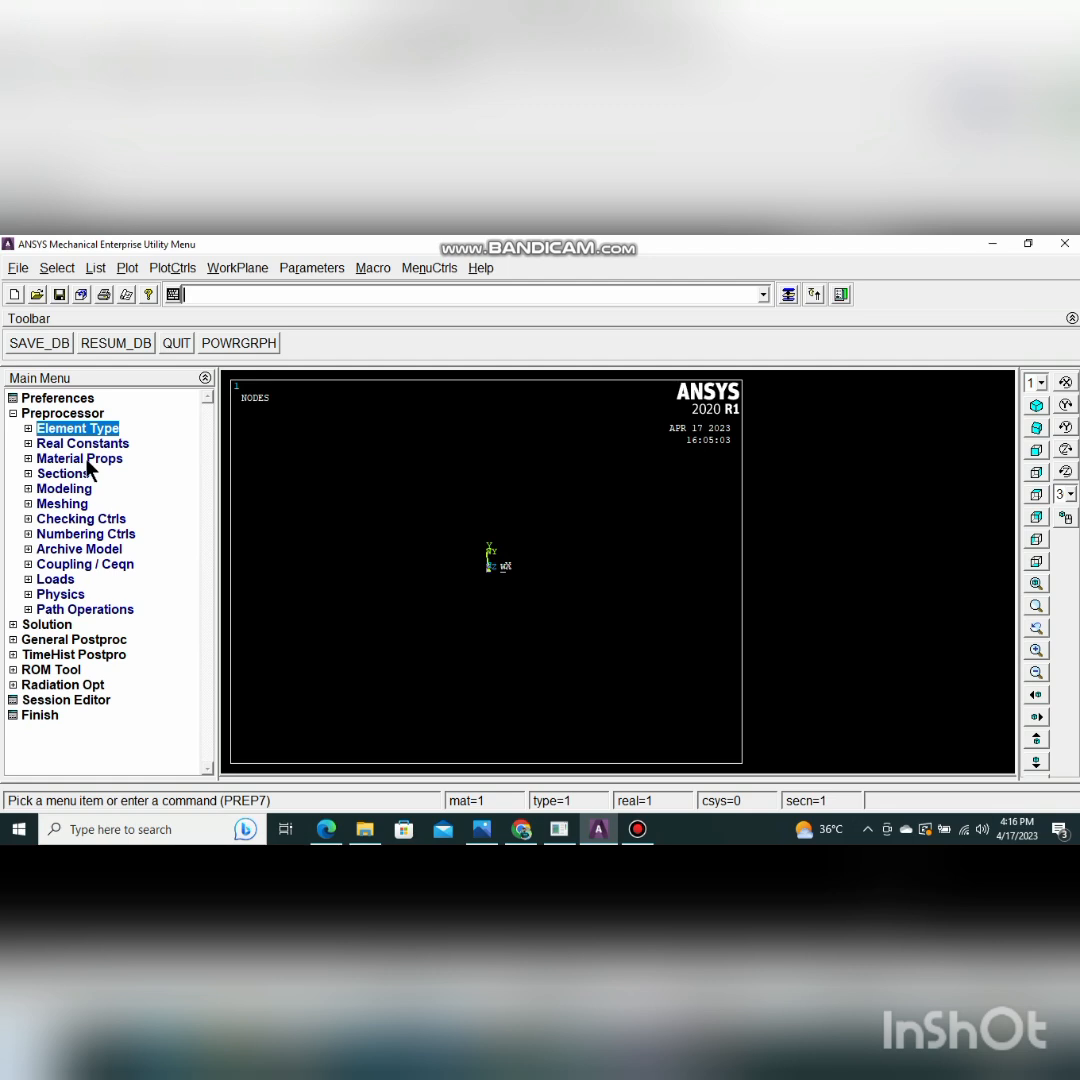
Open the structural linear elastic isotropic properties for material model number 1
left_click(89, 460)
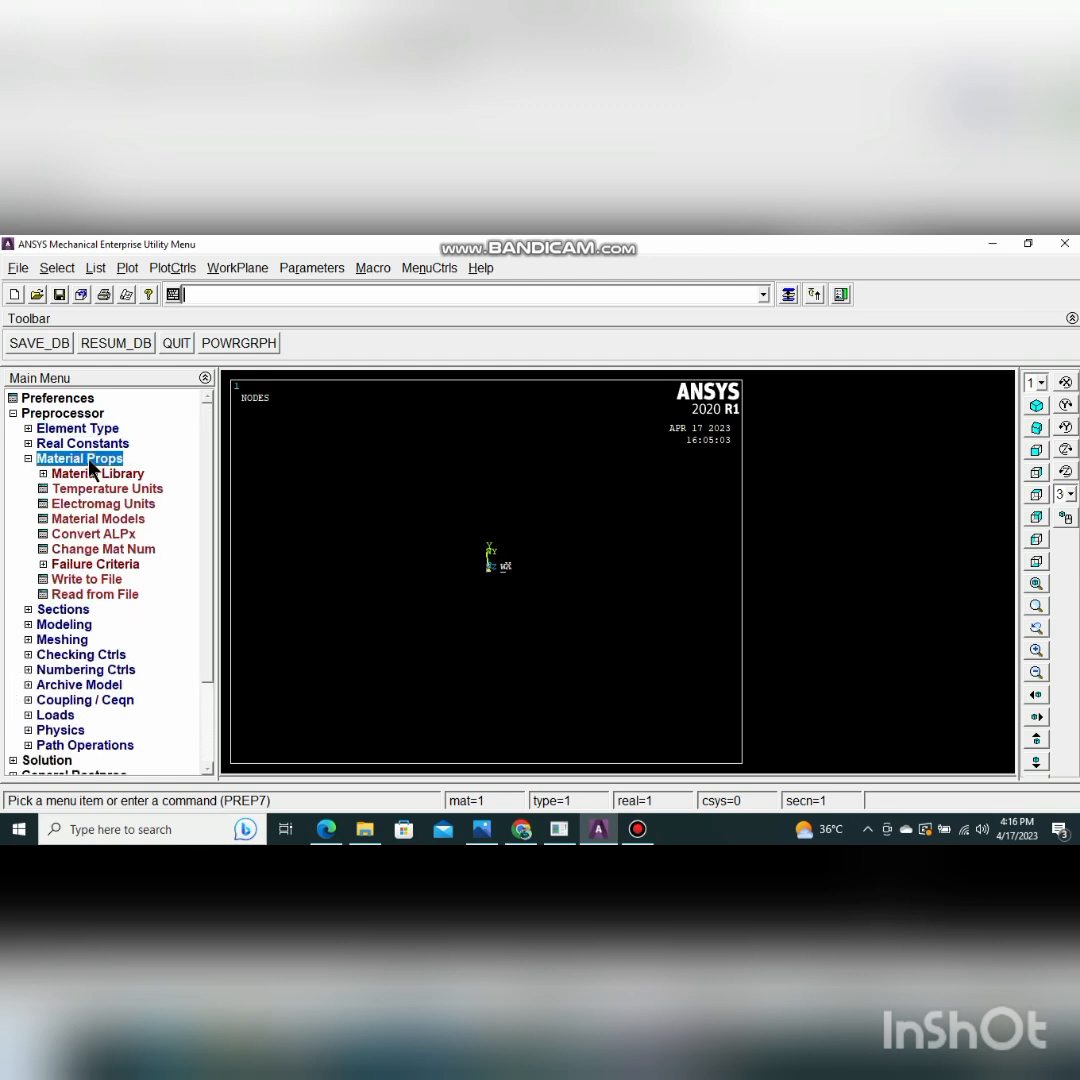
left_click(82, 518)
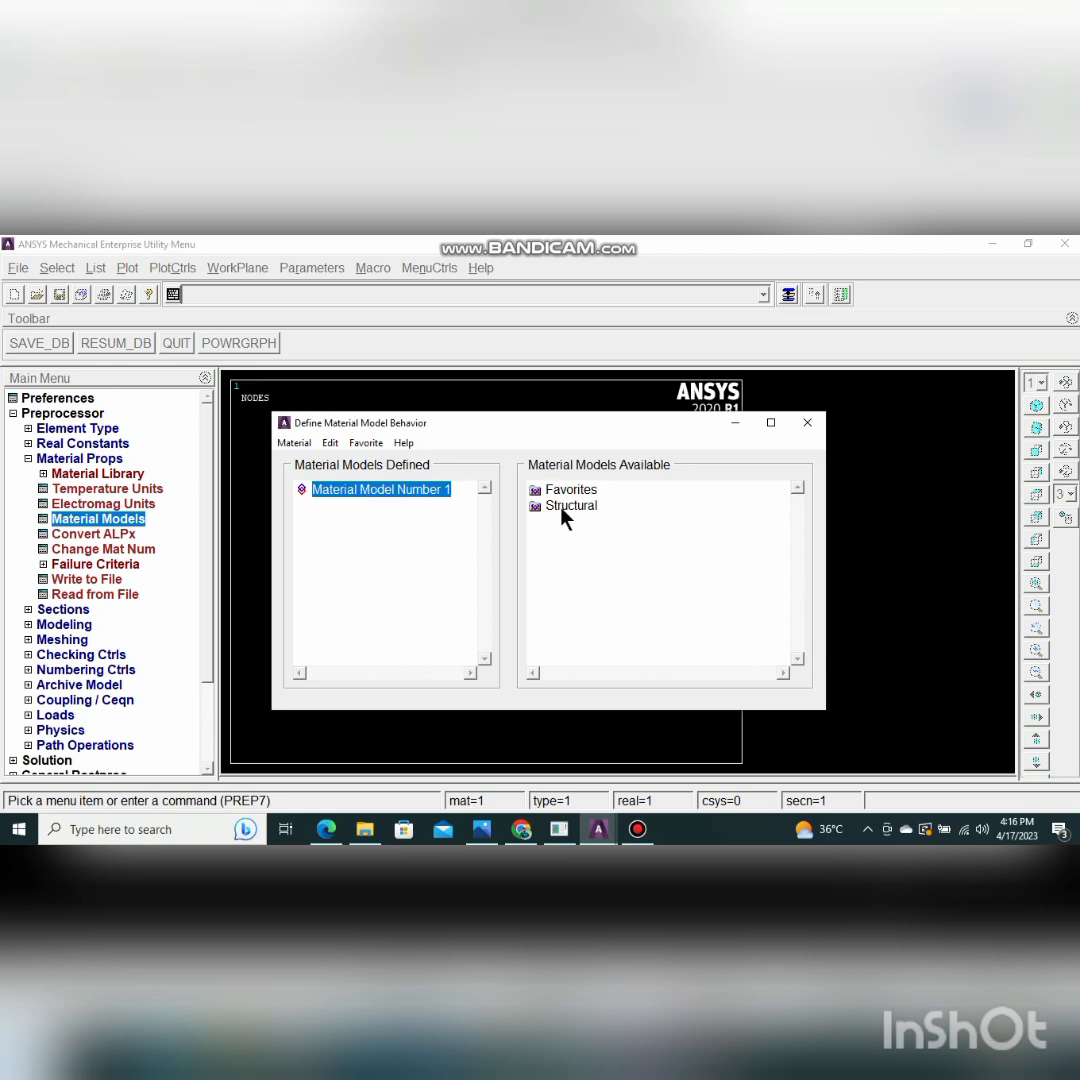
double_click(560, 507)
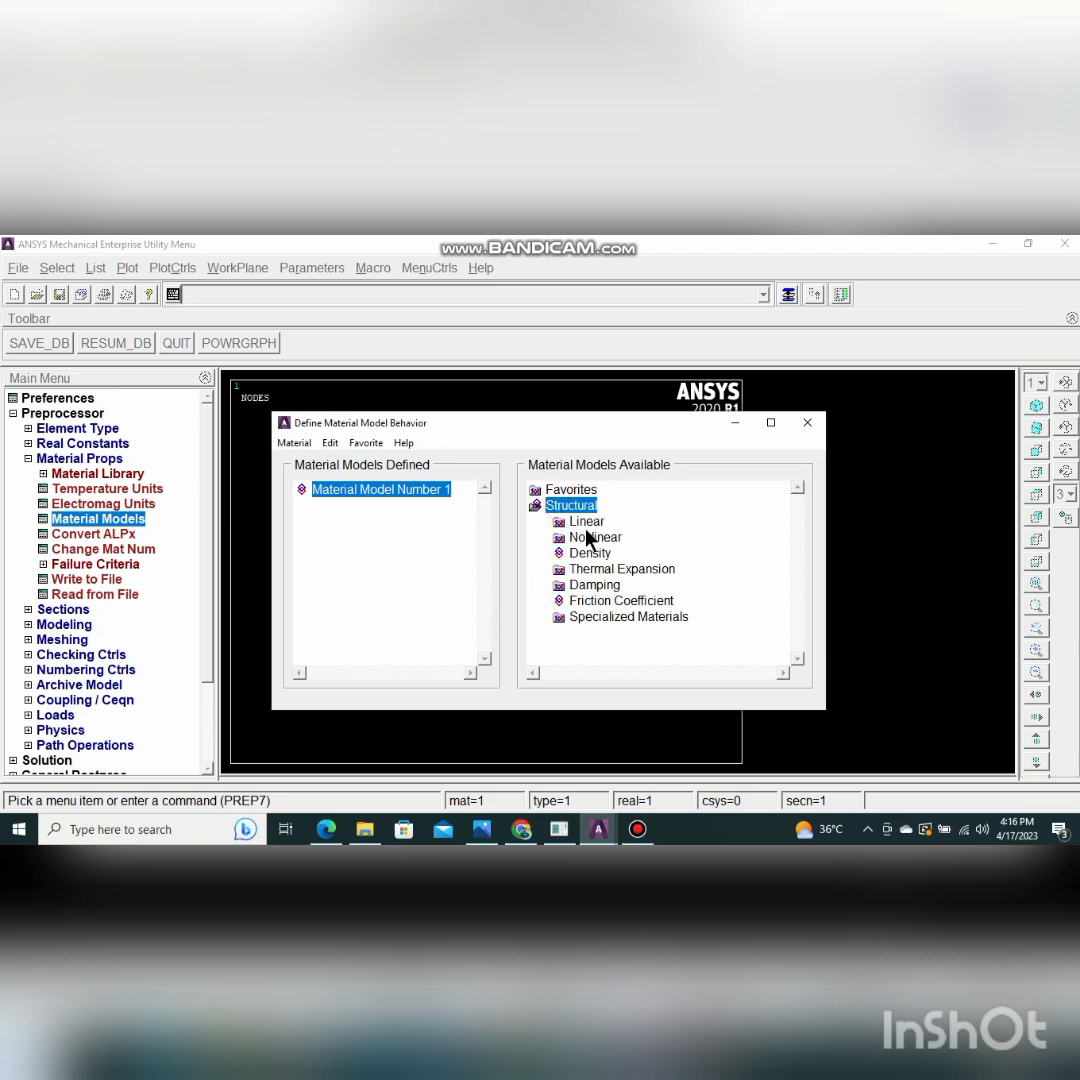
left_click(585, 522)
double_click(585, 522)
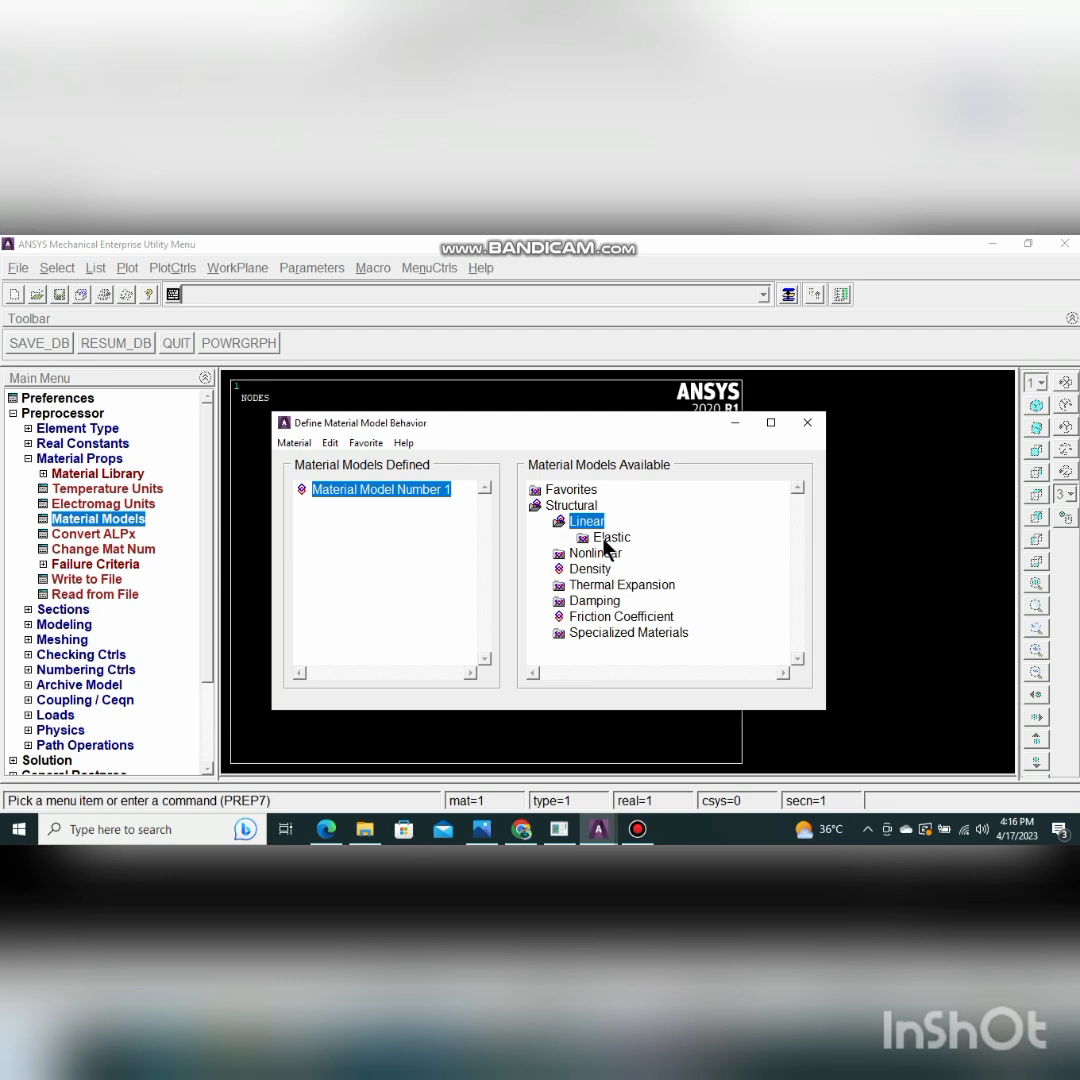
double_click(610, 538)
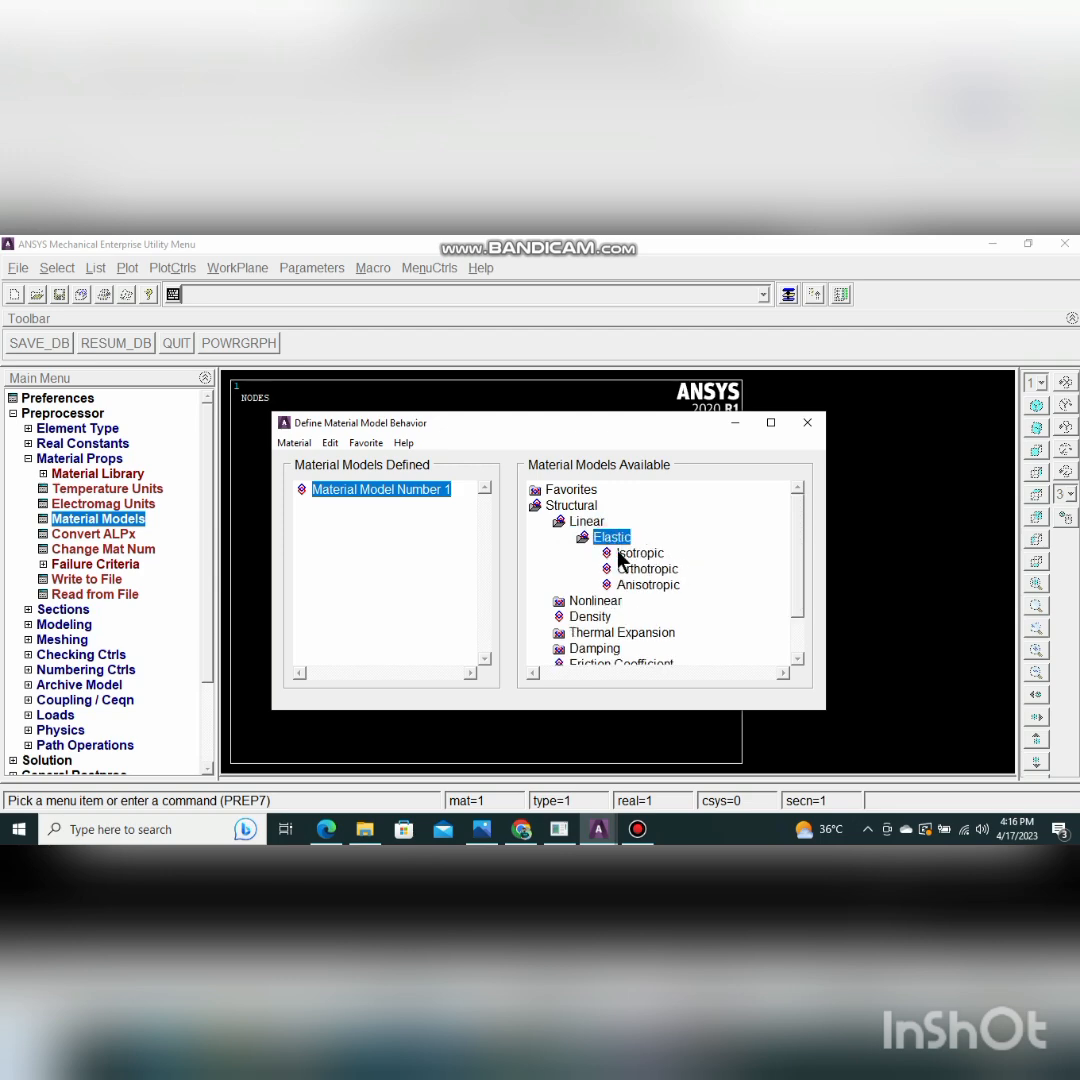
double_click(640, 556)
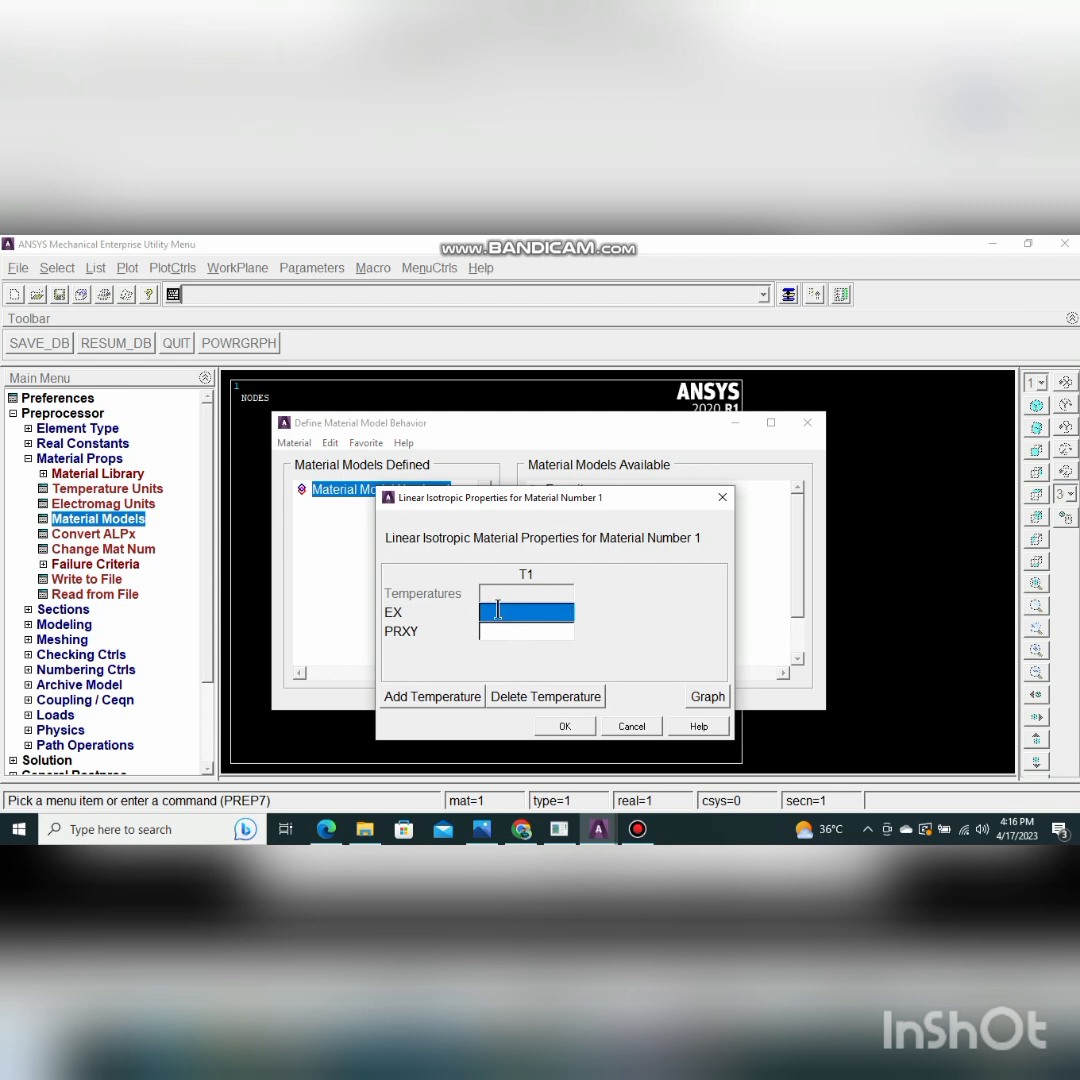
Set the material's EX to 200E9 and PRXY to 0.3, and close the material model definition
type("200")
type("E9")
left_click(528, 632)
type("0.3")
left_click(565, 726)
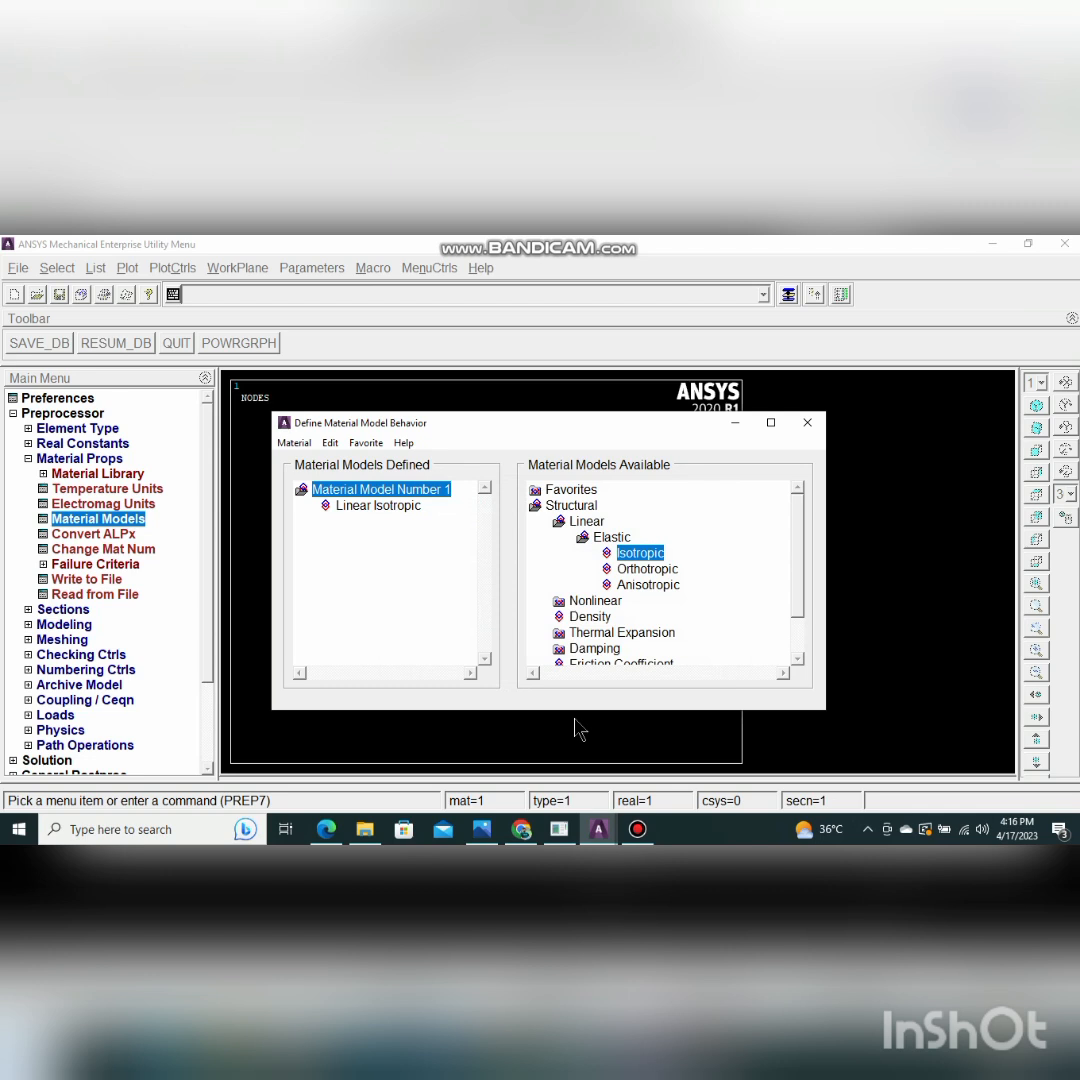
left_click(294, 442)
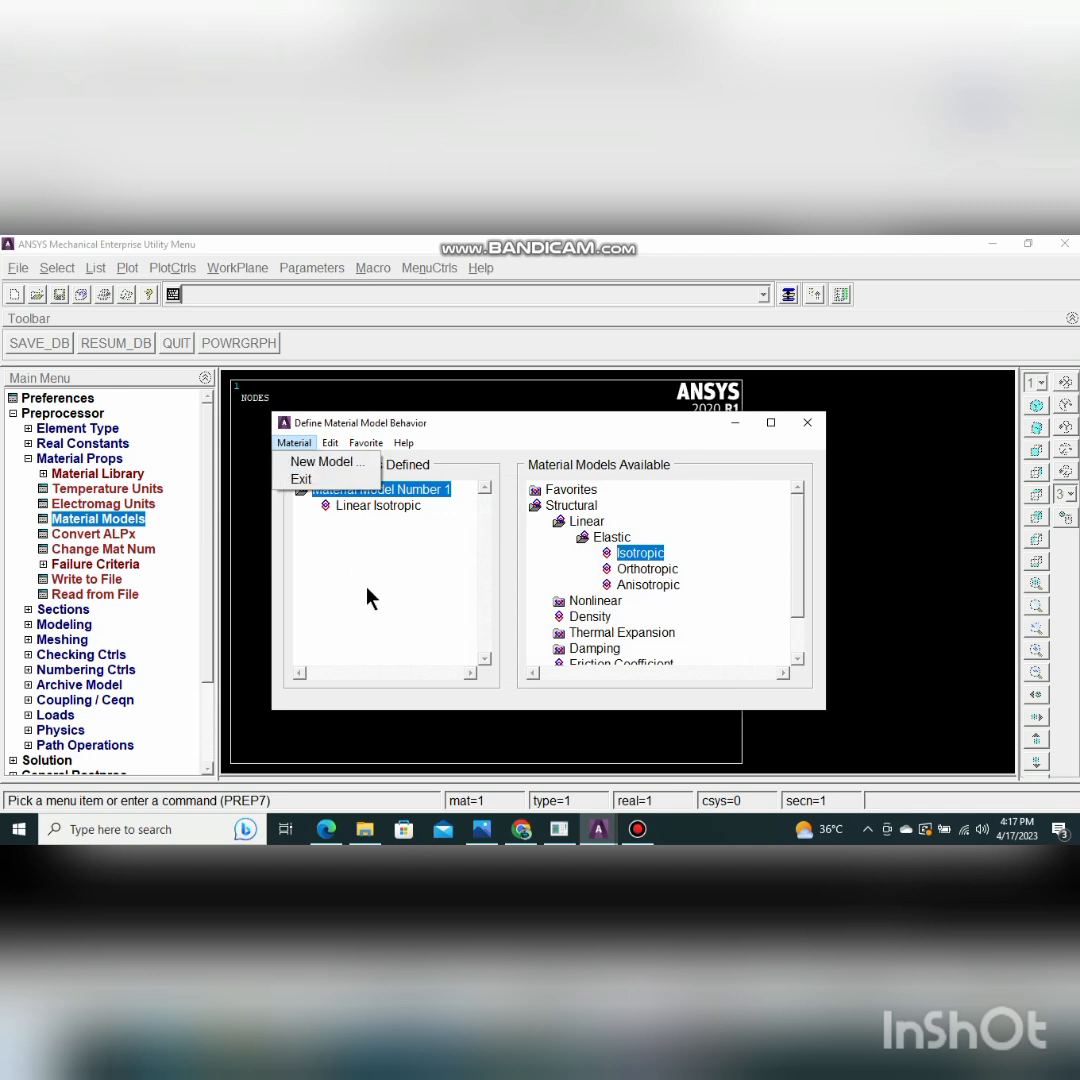
left_click(321, 586)
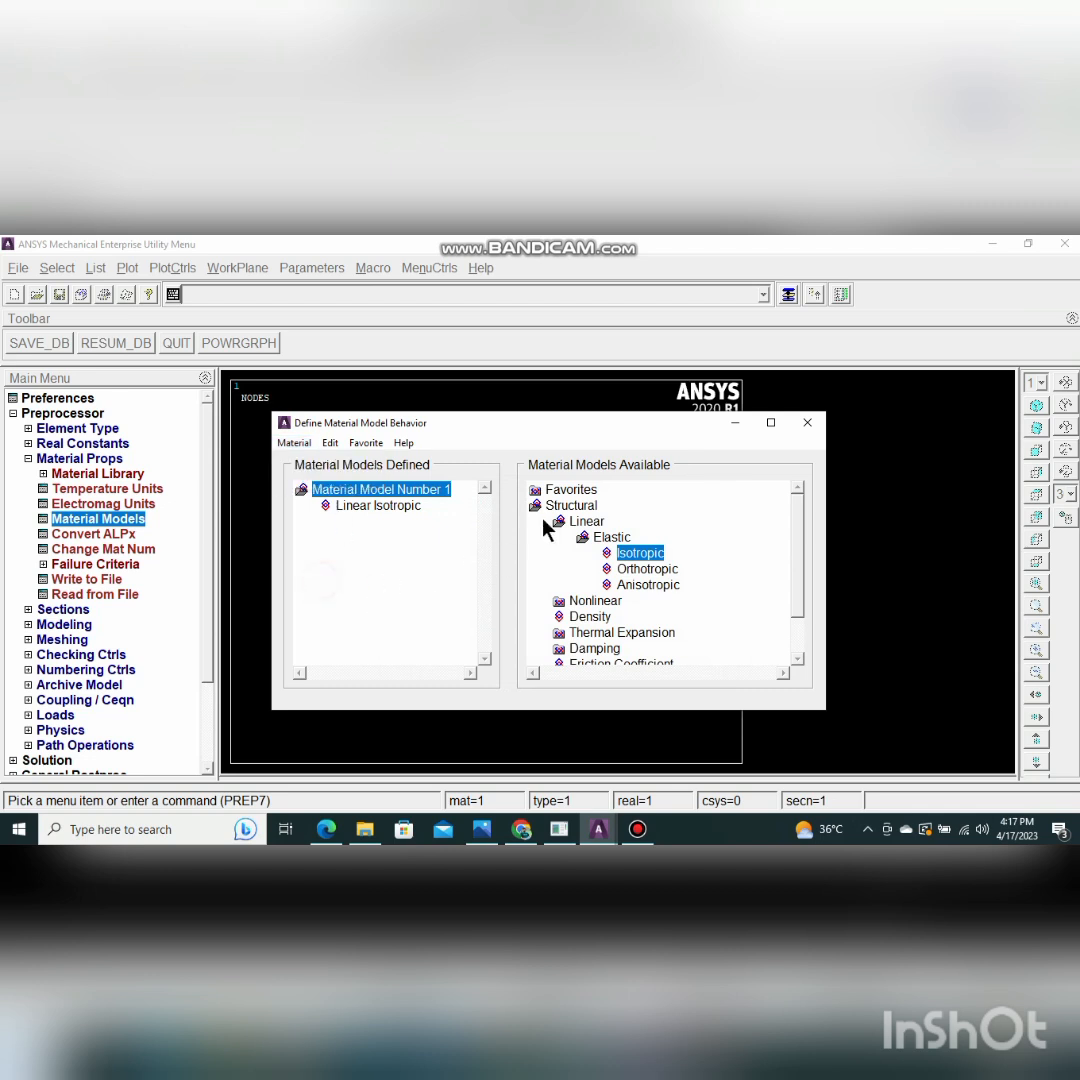
left_click(807, 422)
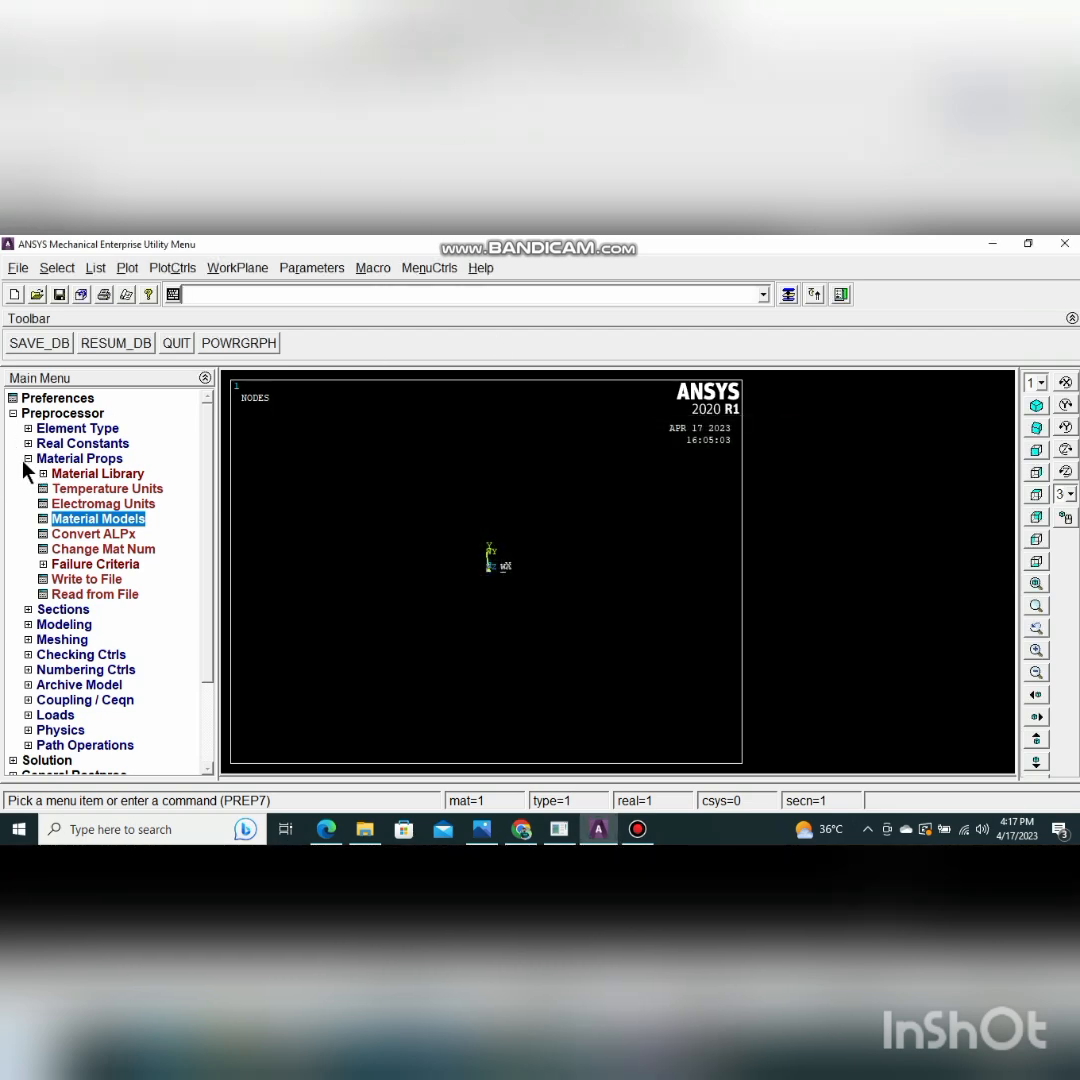
left_click(29, 459)
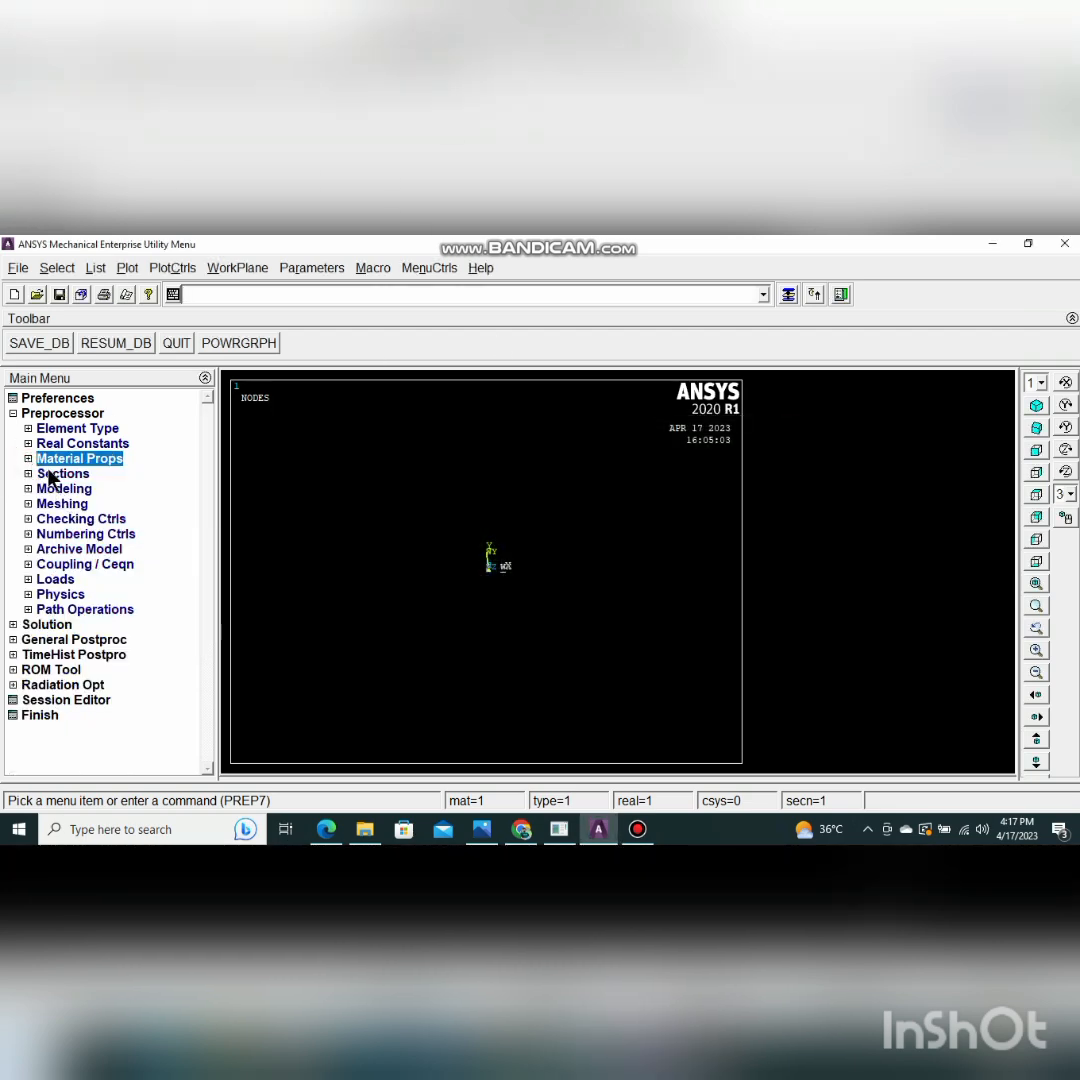
Start a new link section with ID 1
left_click(55, 474)
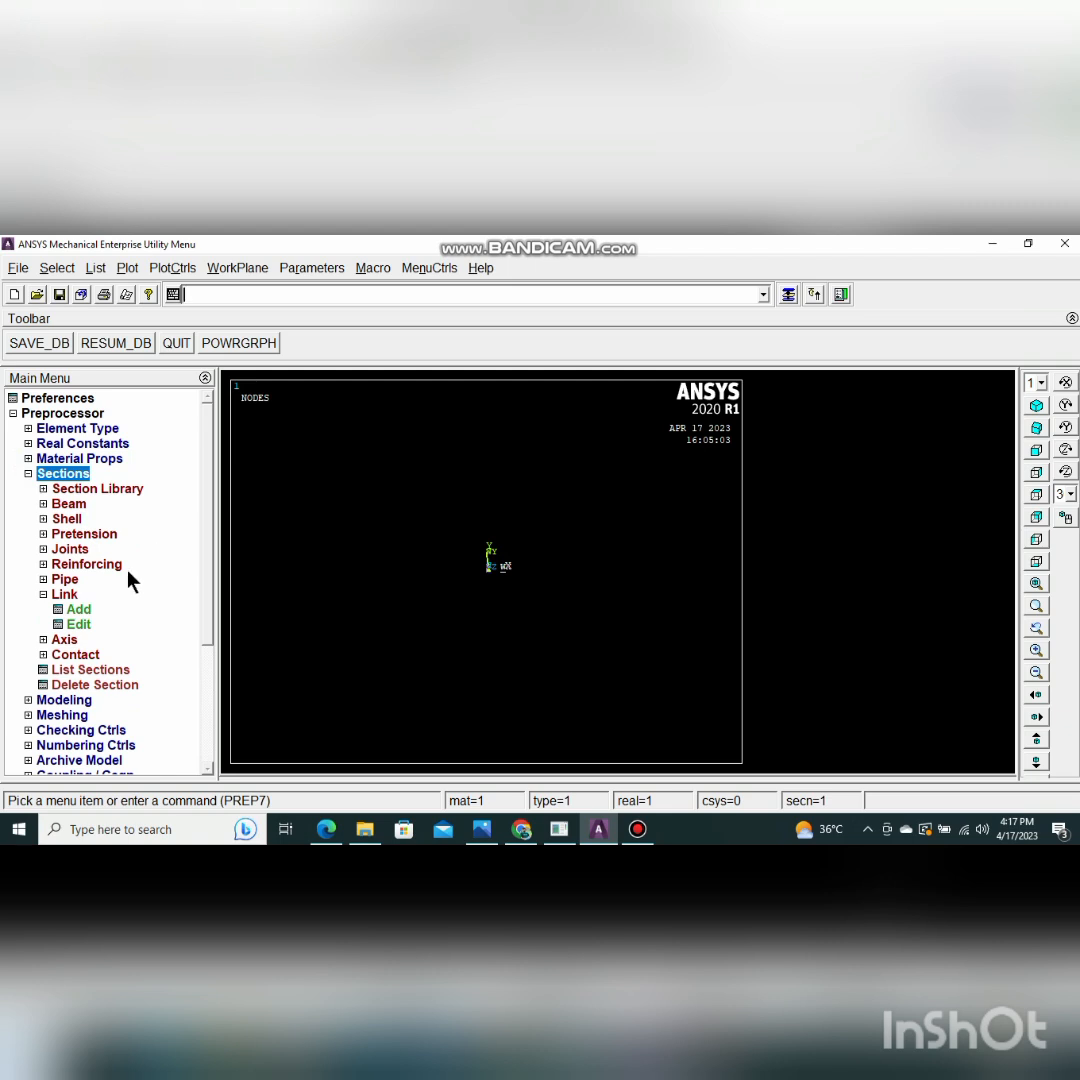
left_click(43, 595)
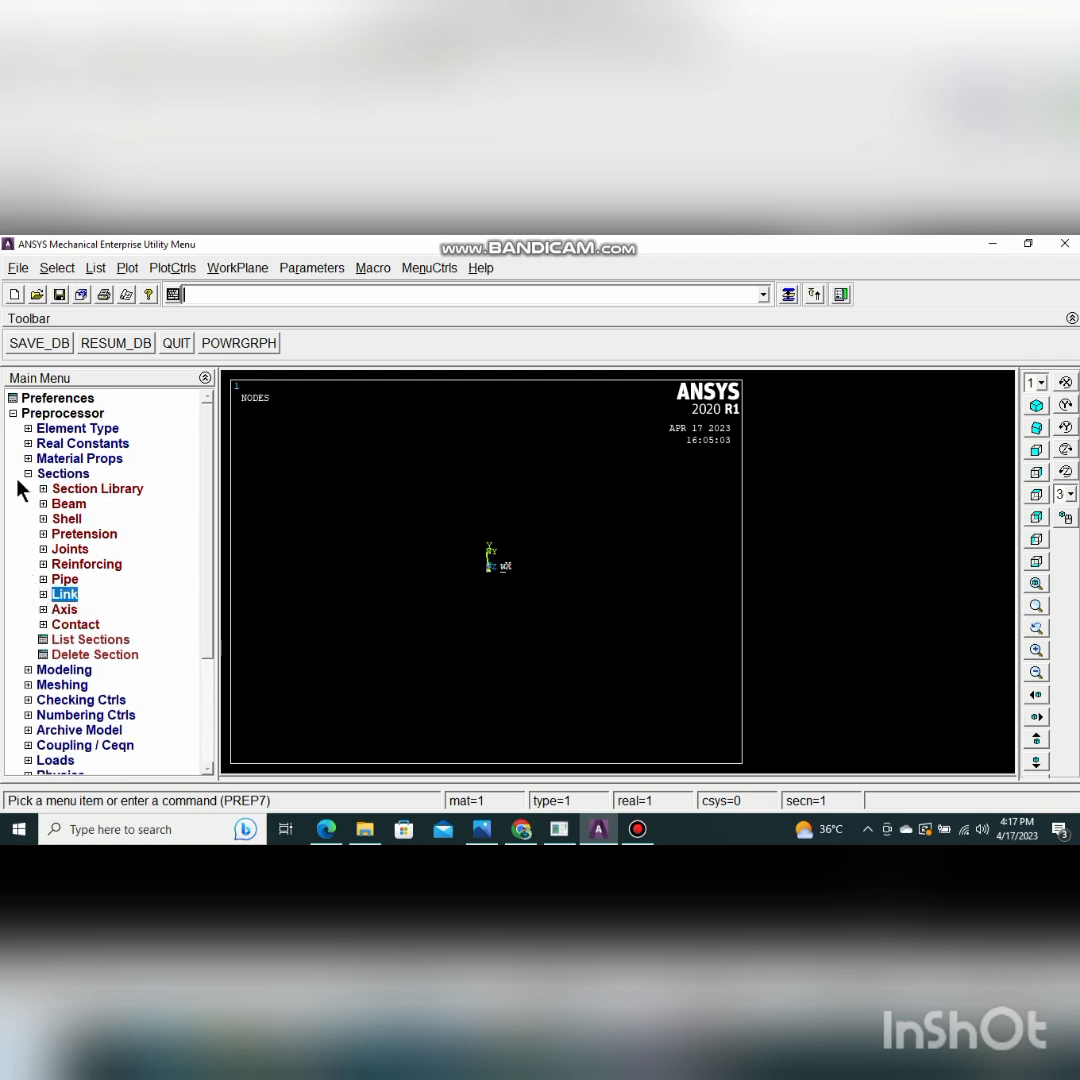
left_click(66, 596)
left_click(78, 610)
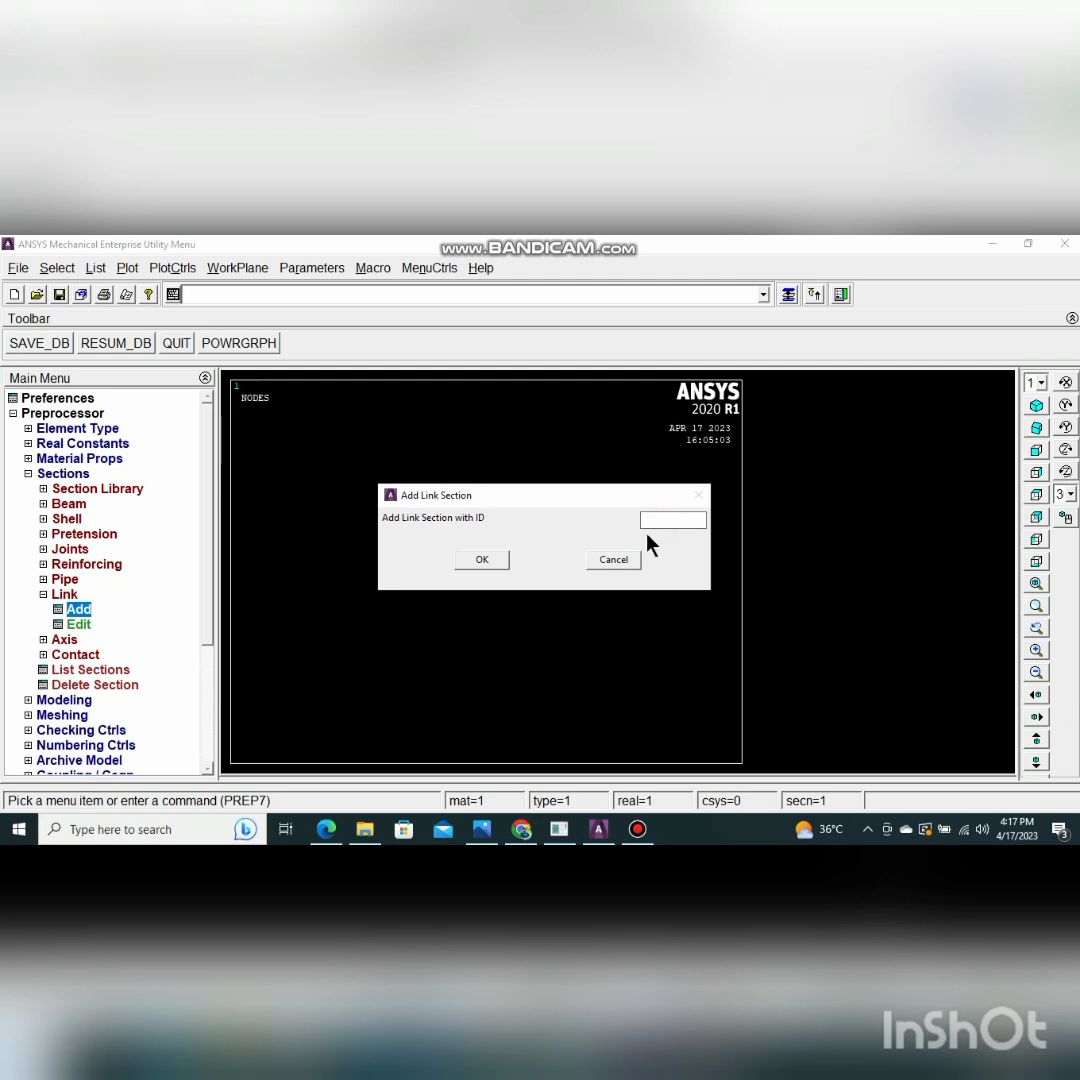
type("1")
left_click(486, 562)
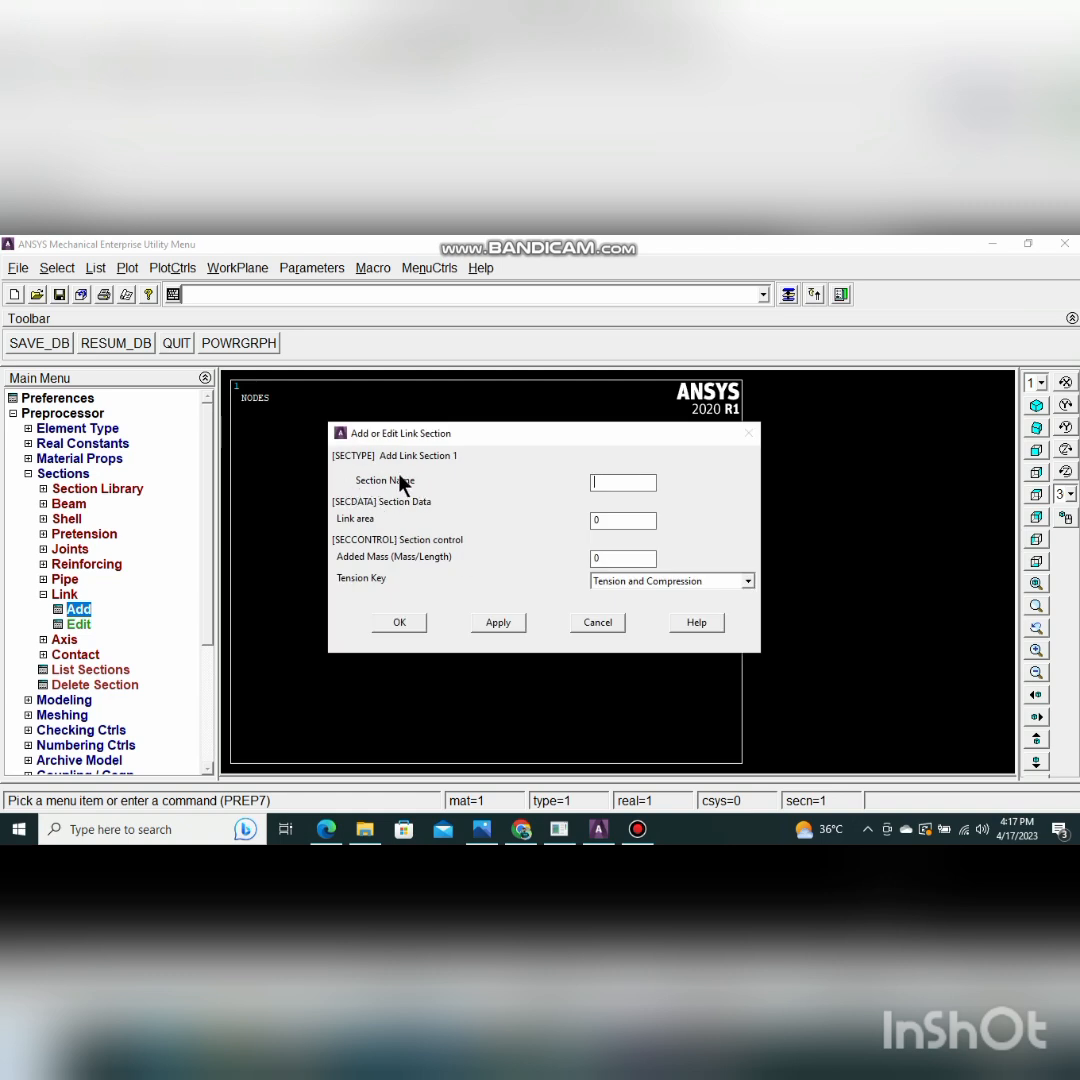
Define the link section with name A, link area 1.475 and the Tension and Compression tension key
type("A")
left_click(605, 519)
double_click(605, 519)
type("1.475")
left_click(748, 581)
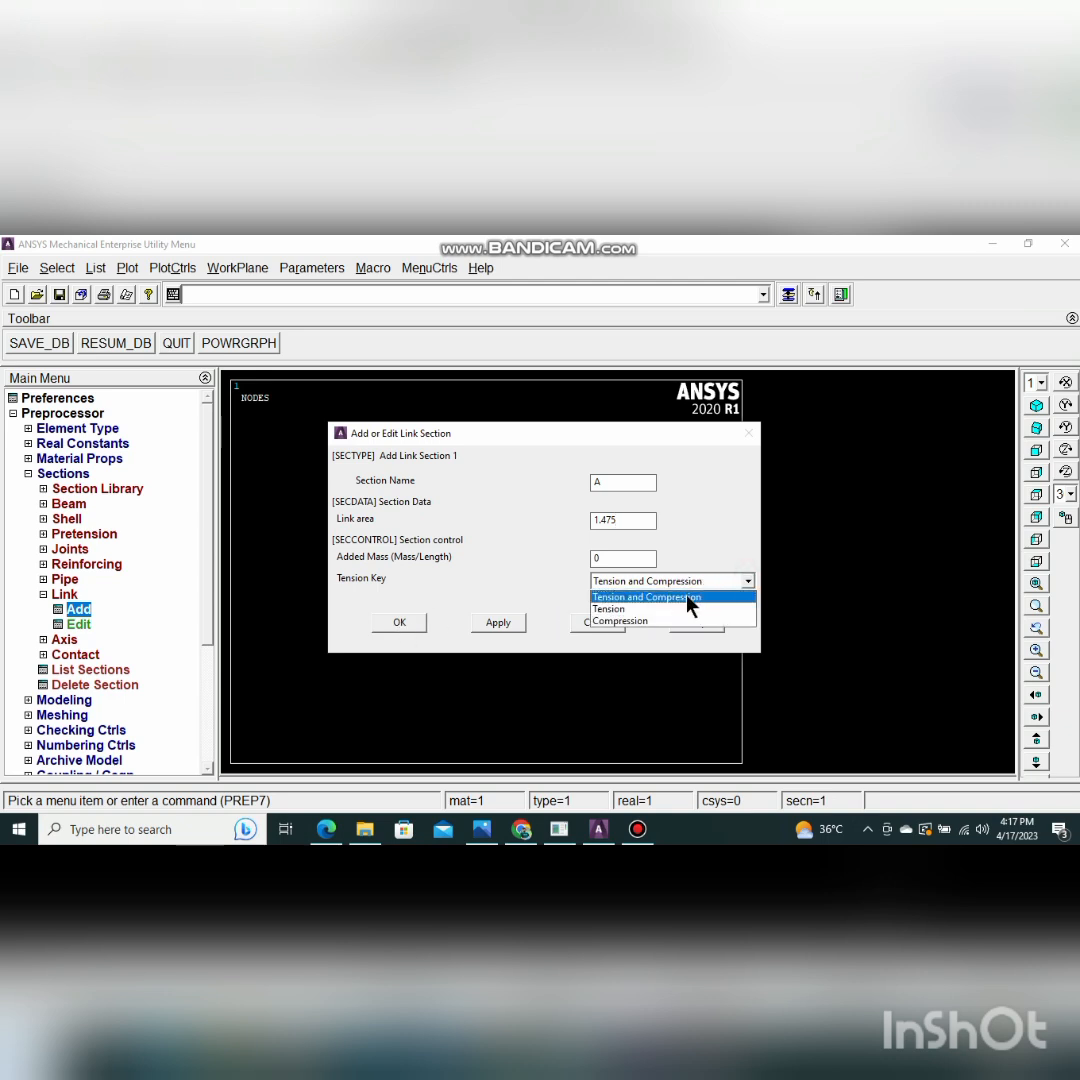
left_click(628, 597)
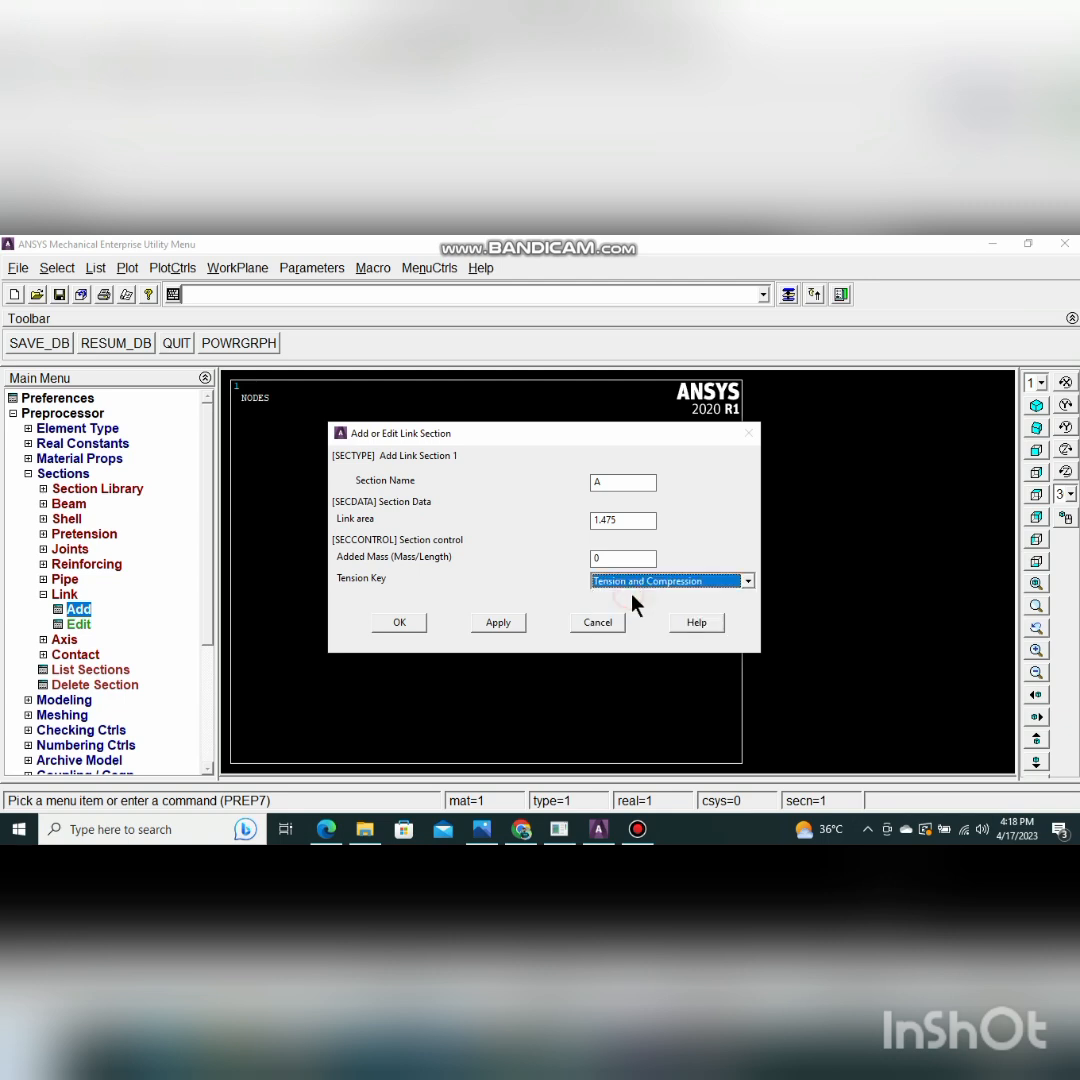
left_click(399, 623)
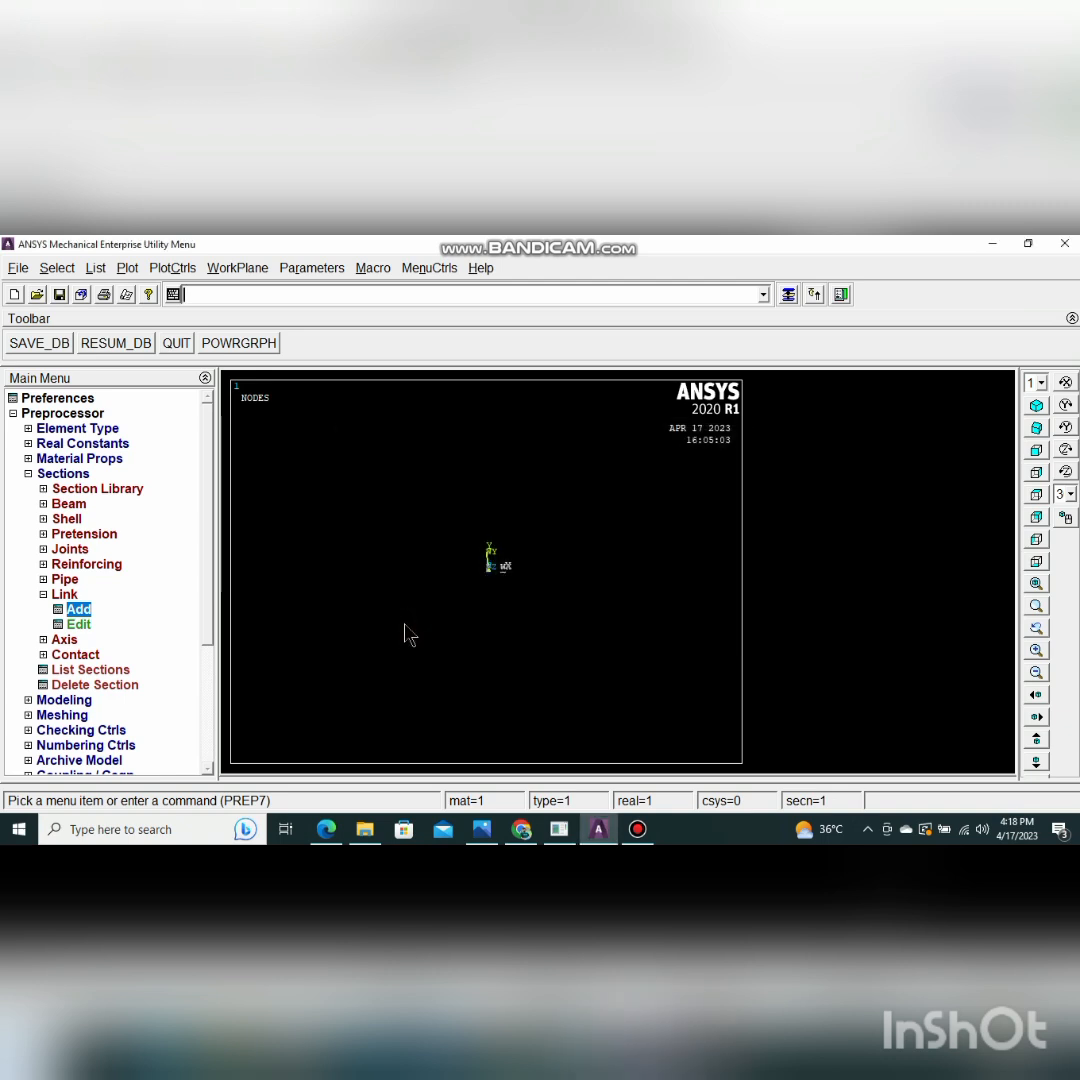
left_click(28, 474)
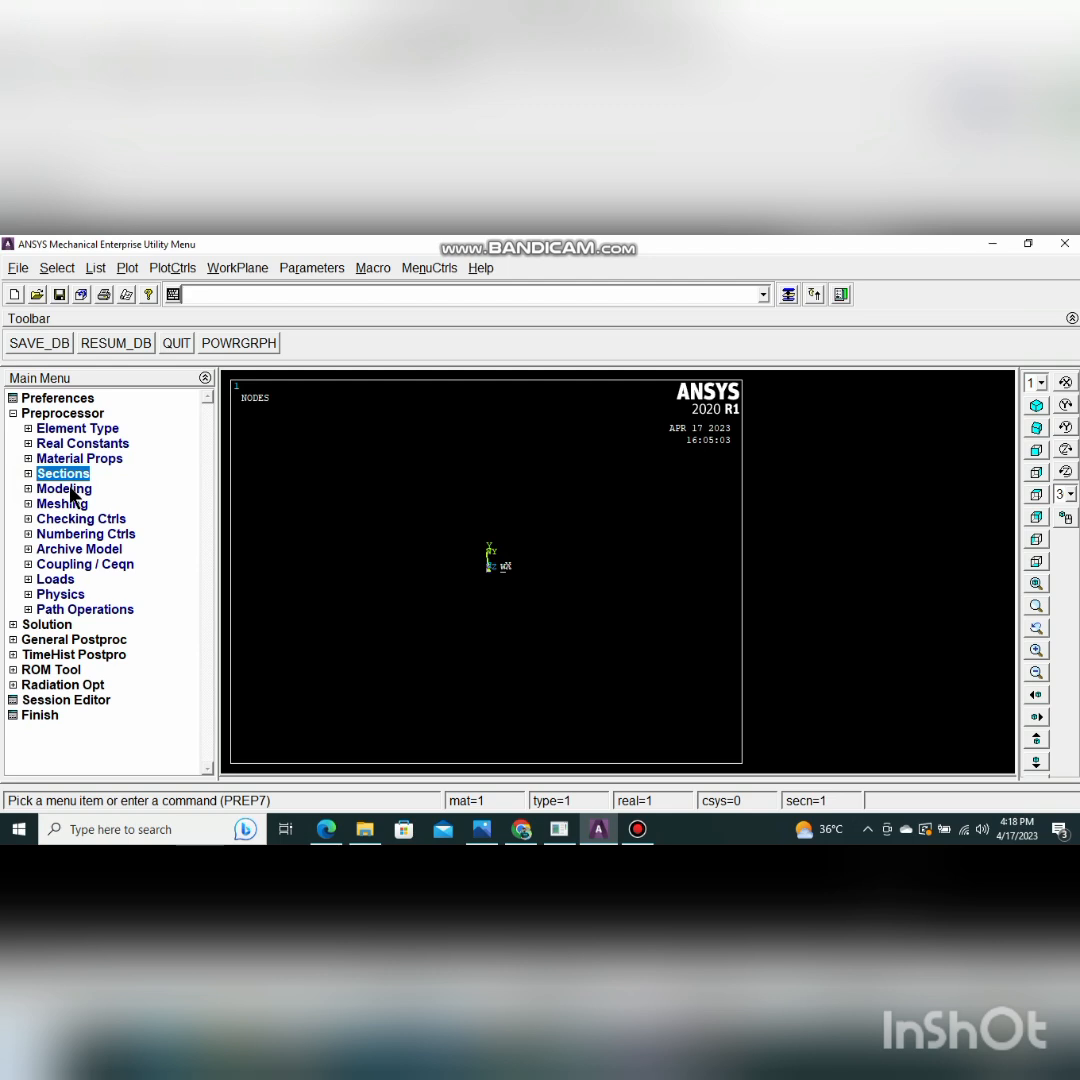
Create the first node in the active coordinate system at Y = 0, consulting the problem figure for the layout
left_click(71, 490)
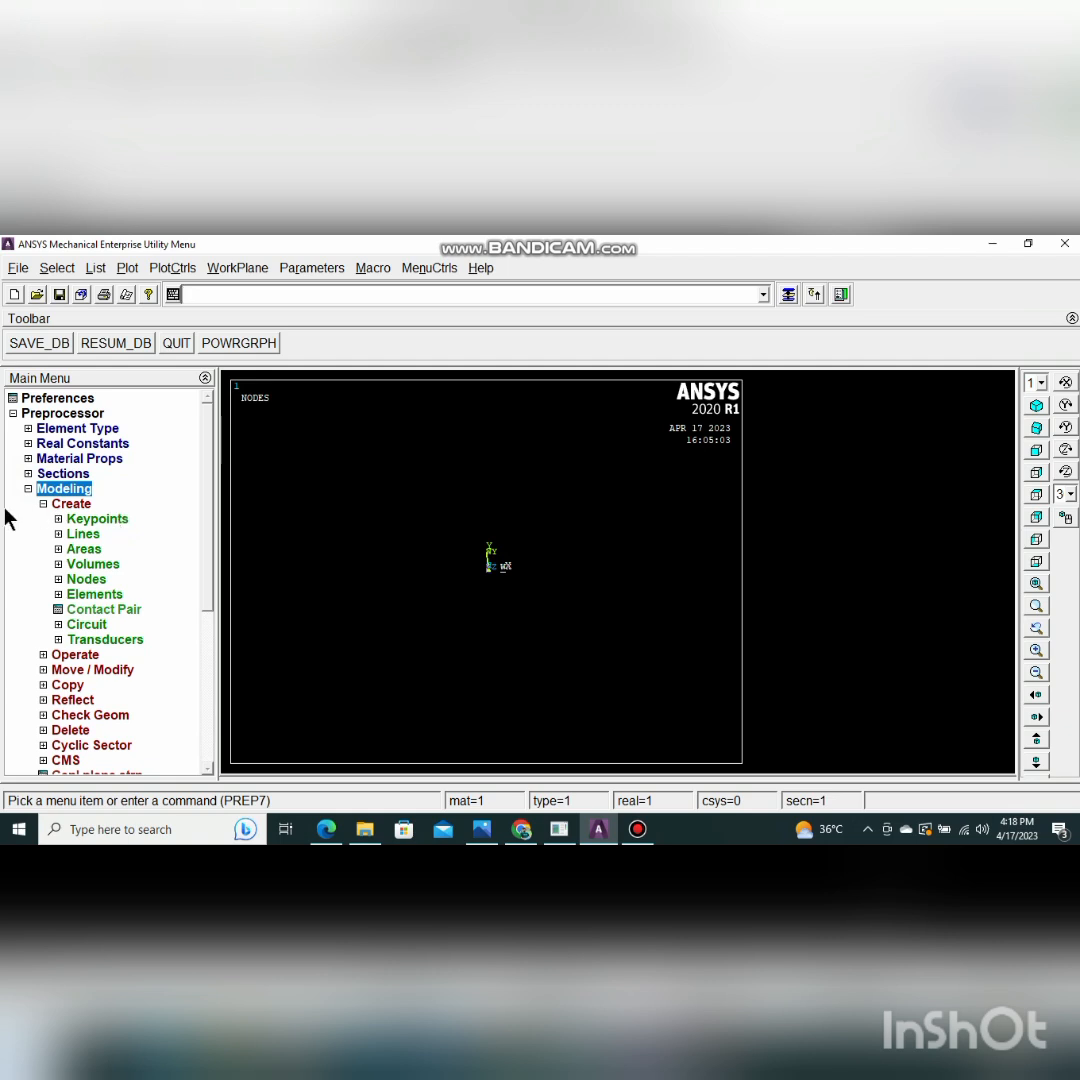
left_click(62, 505)
left_click(70, 507)
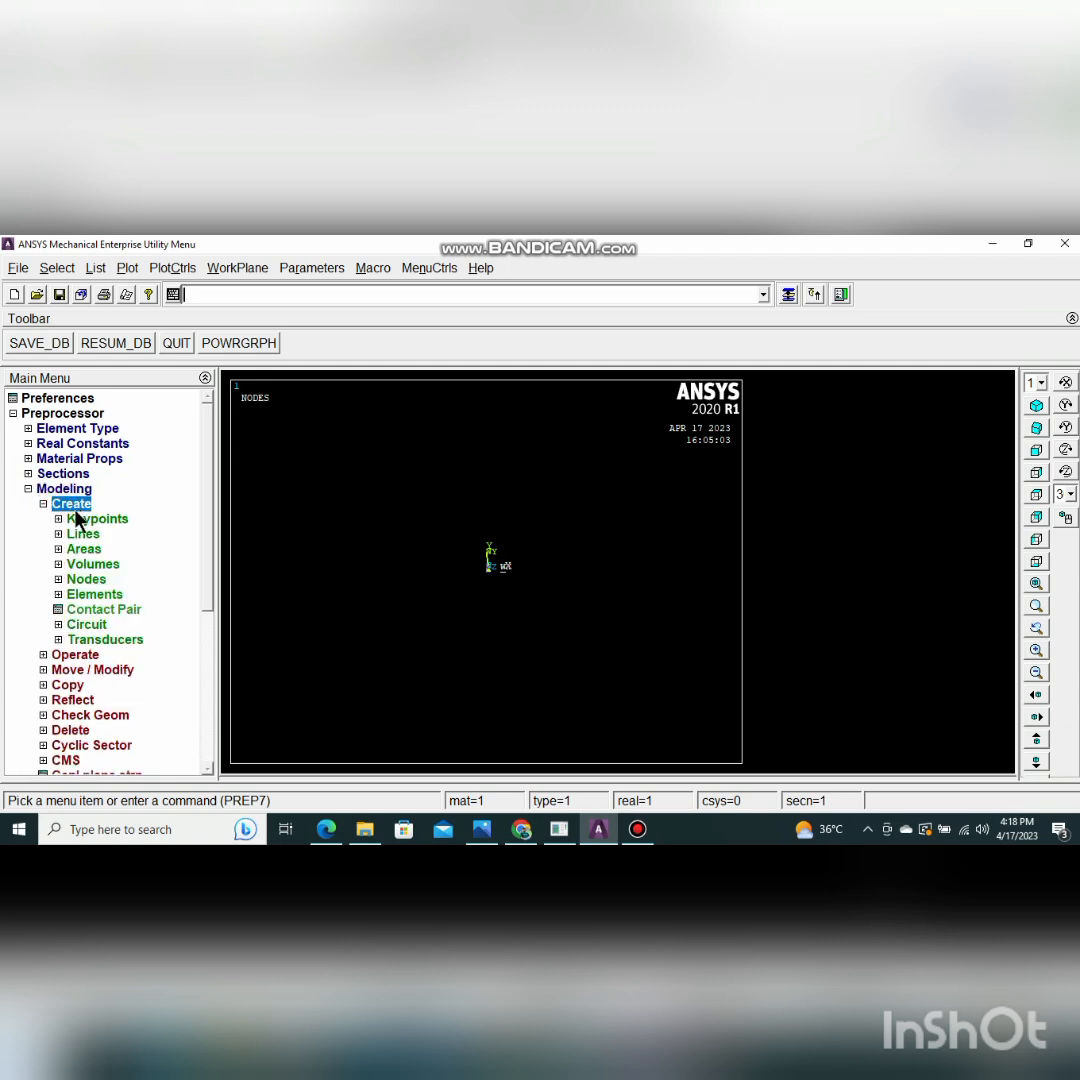
left_click(84, 580)
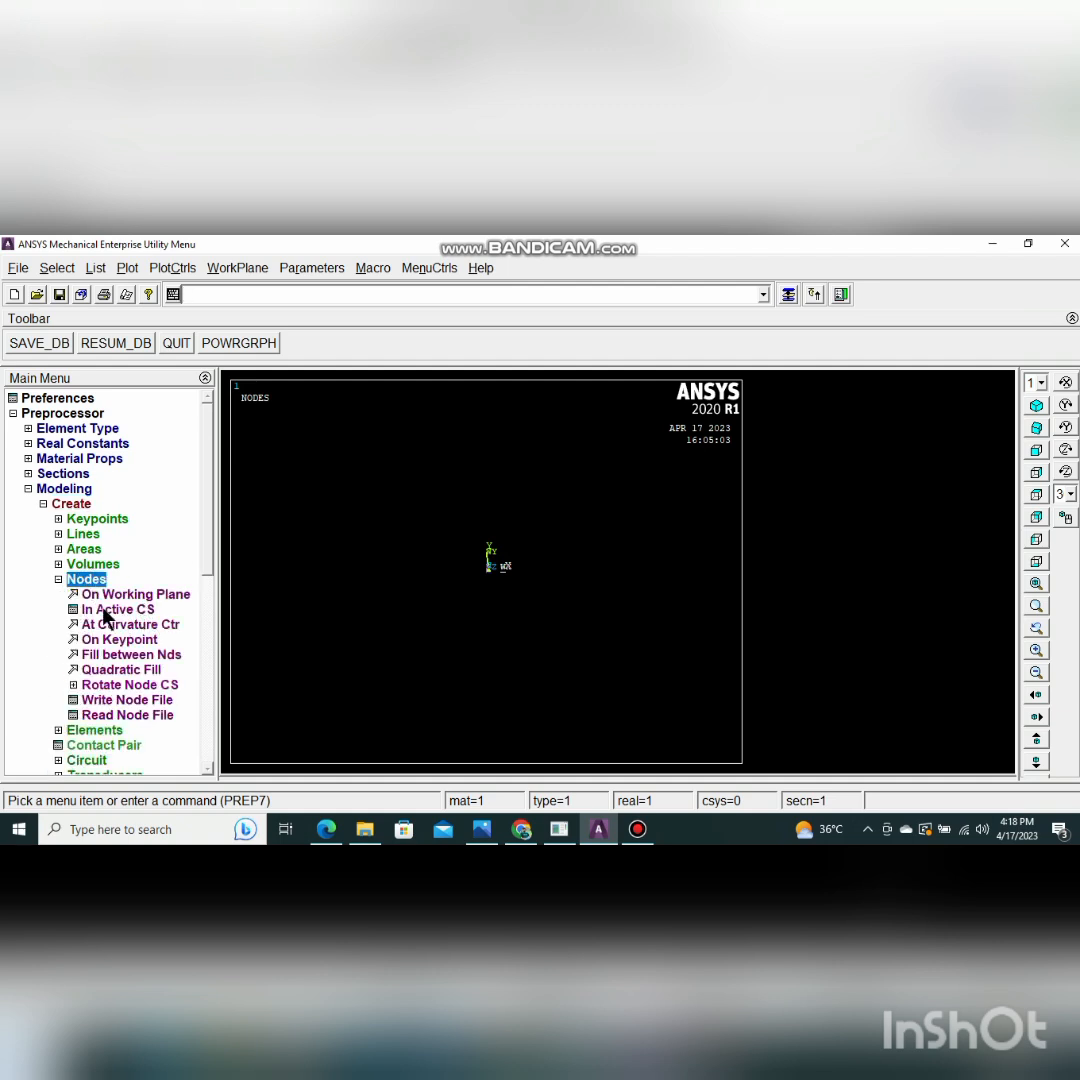
left_click(104, 610)
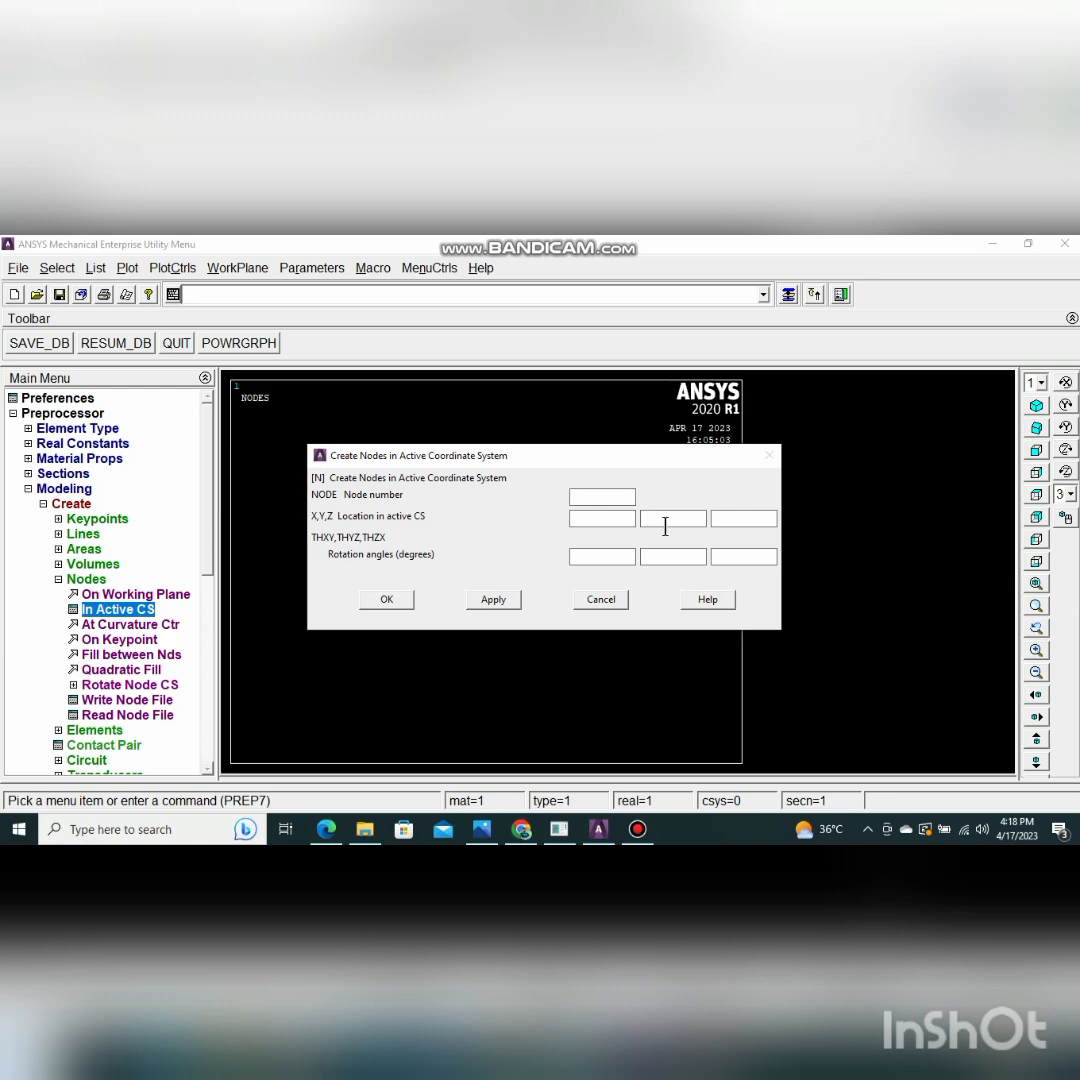
left_click(490, 834)
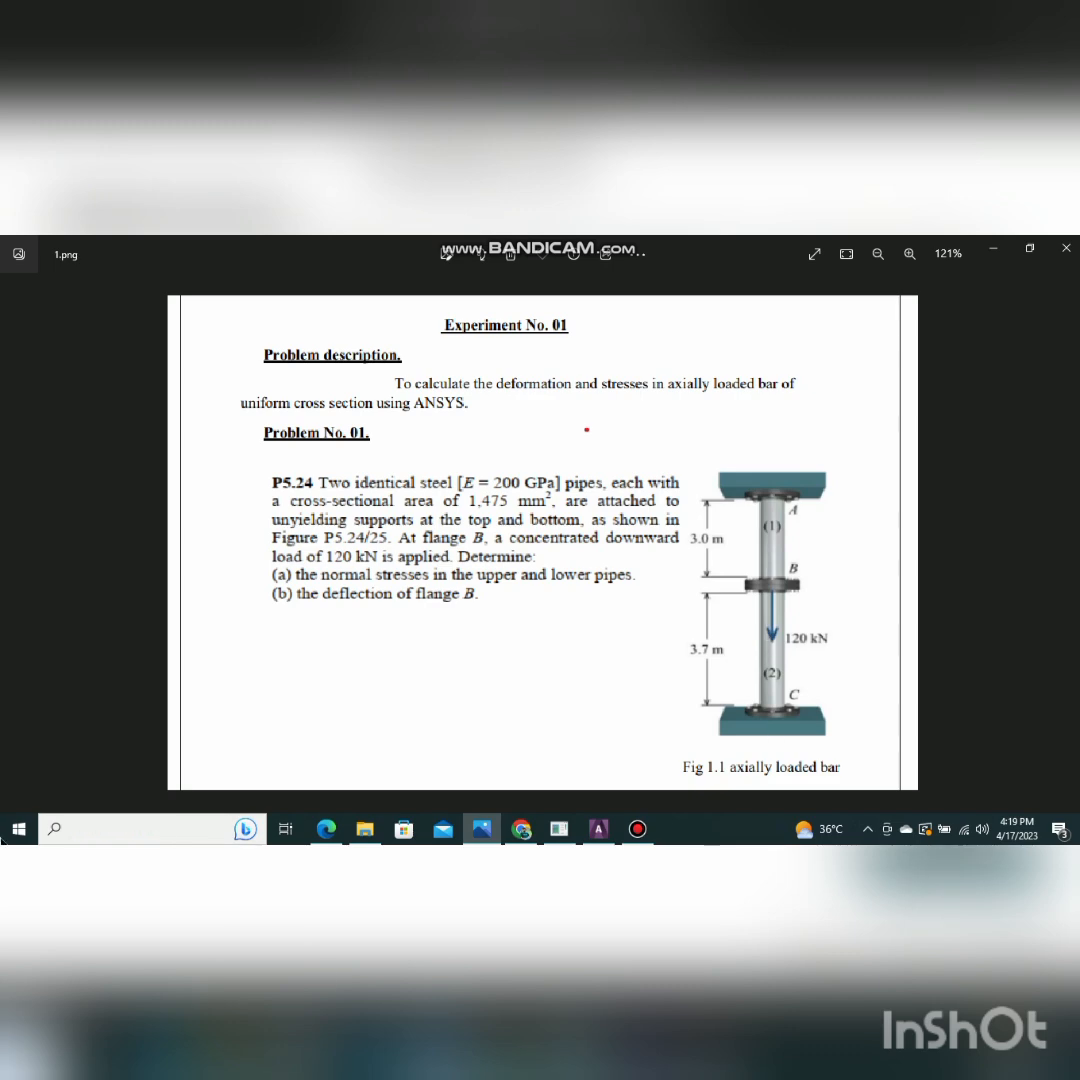
left_click(599, 829)
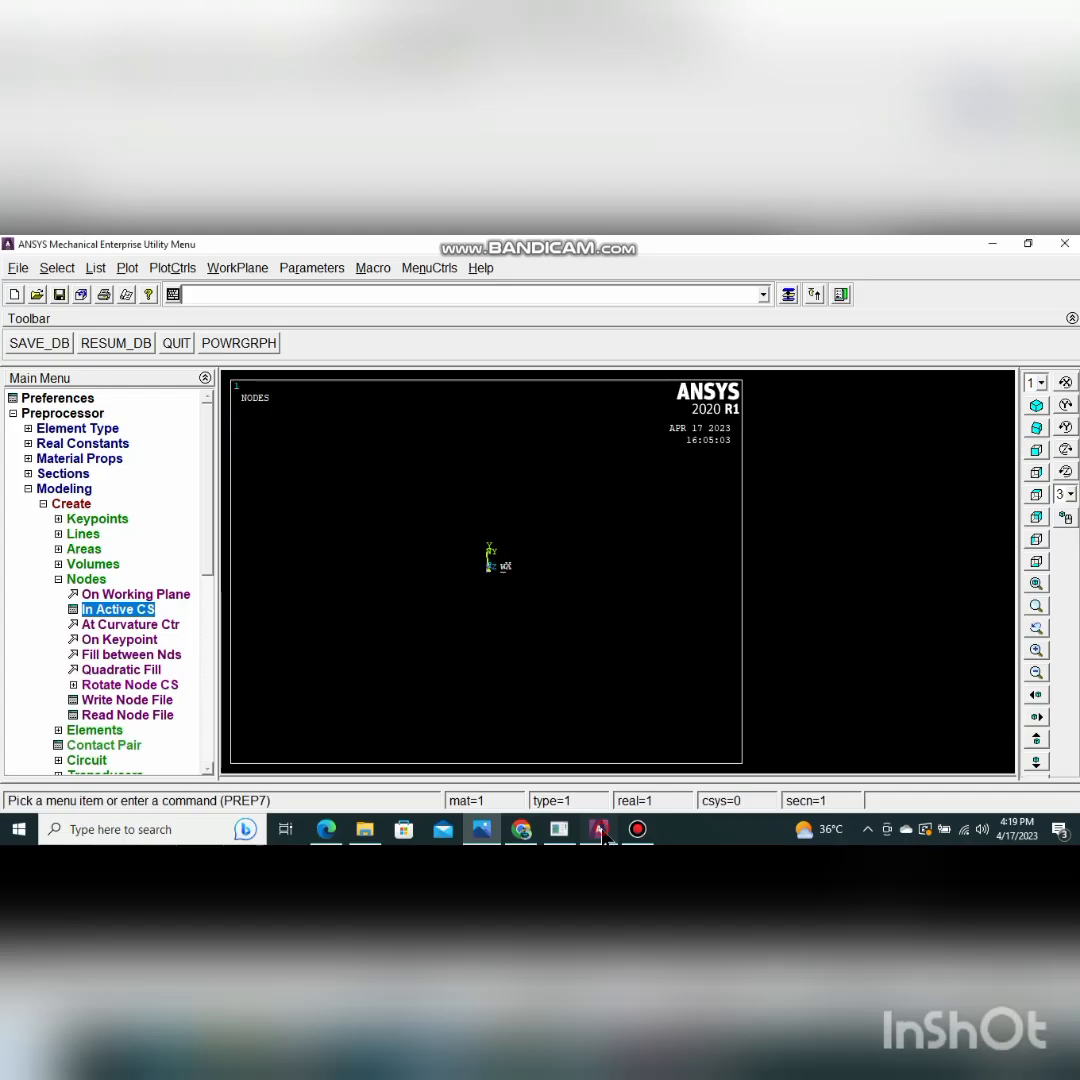
left_click(103, 613)
left_click(594, 520)
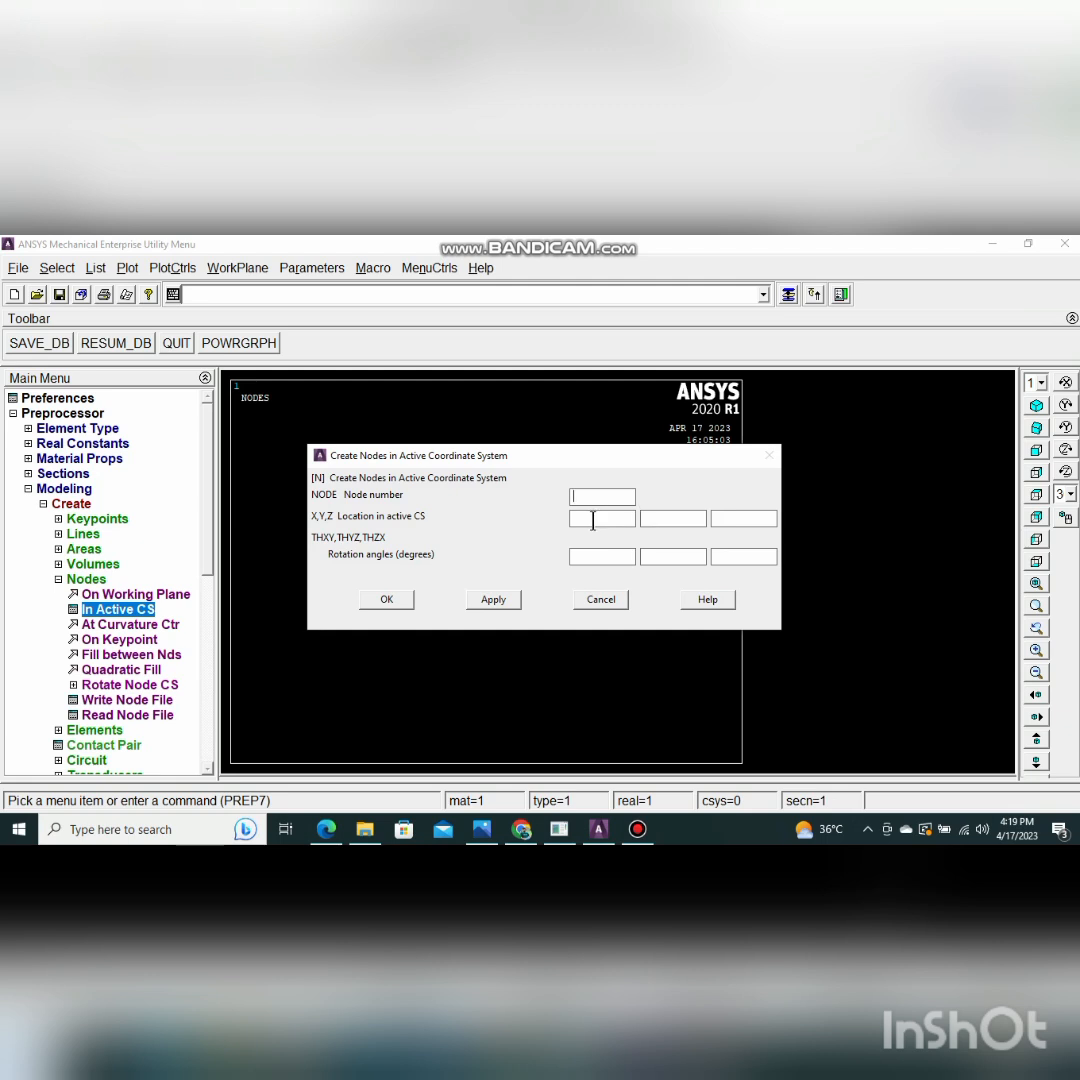
left_click(682, 519)
type("0")
left_click(493, 600)
Check the lower pipe's length in the problem figure and create a second node at Y = 3.7
left_click(481, 830)
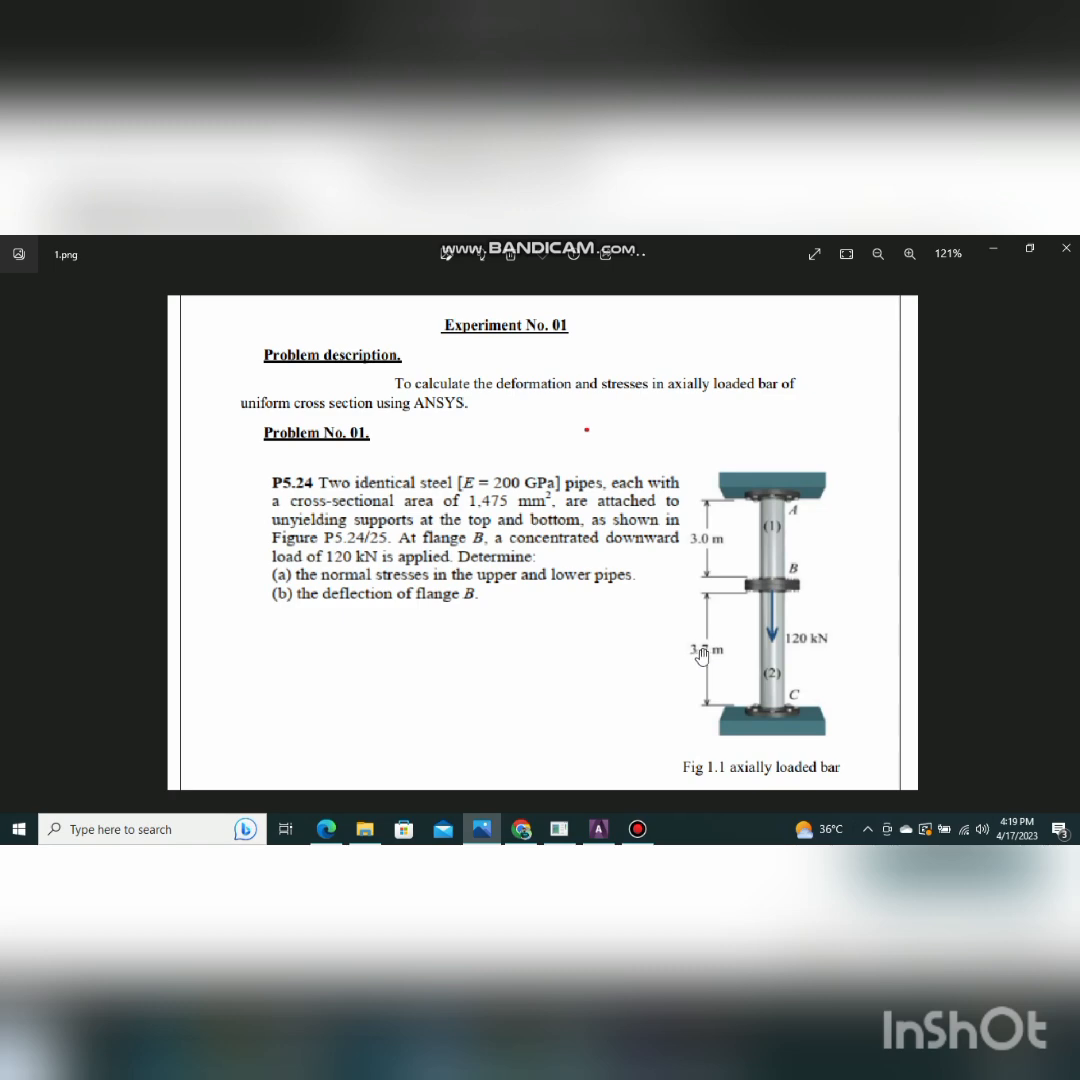
left_click(597, 829)
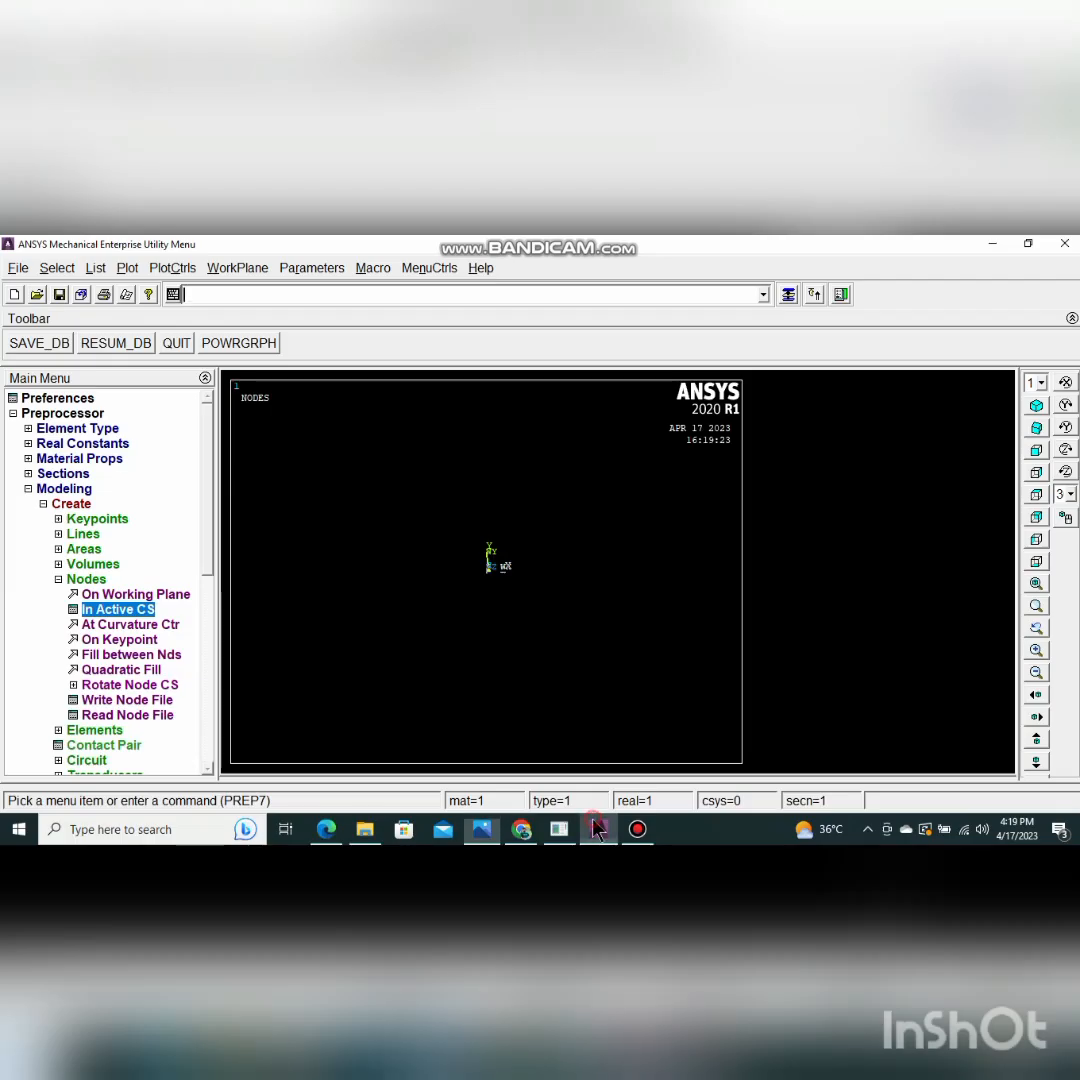
left_click(117, 612)
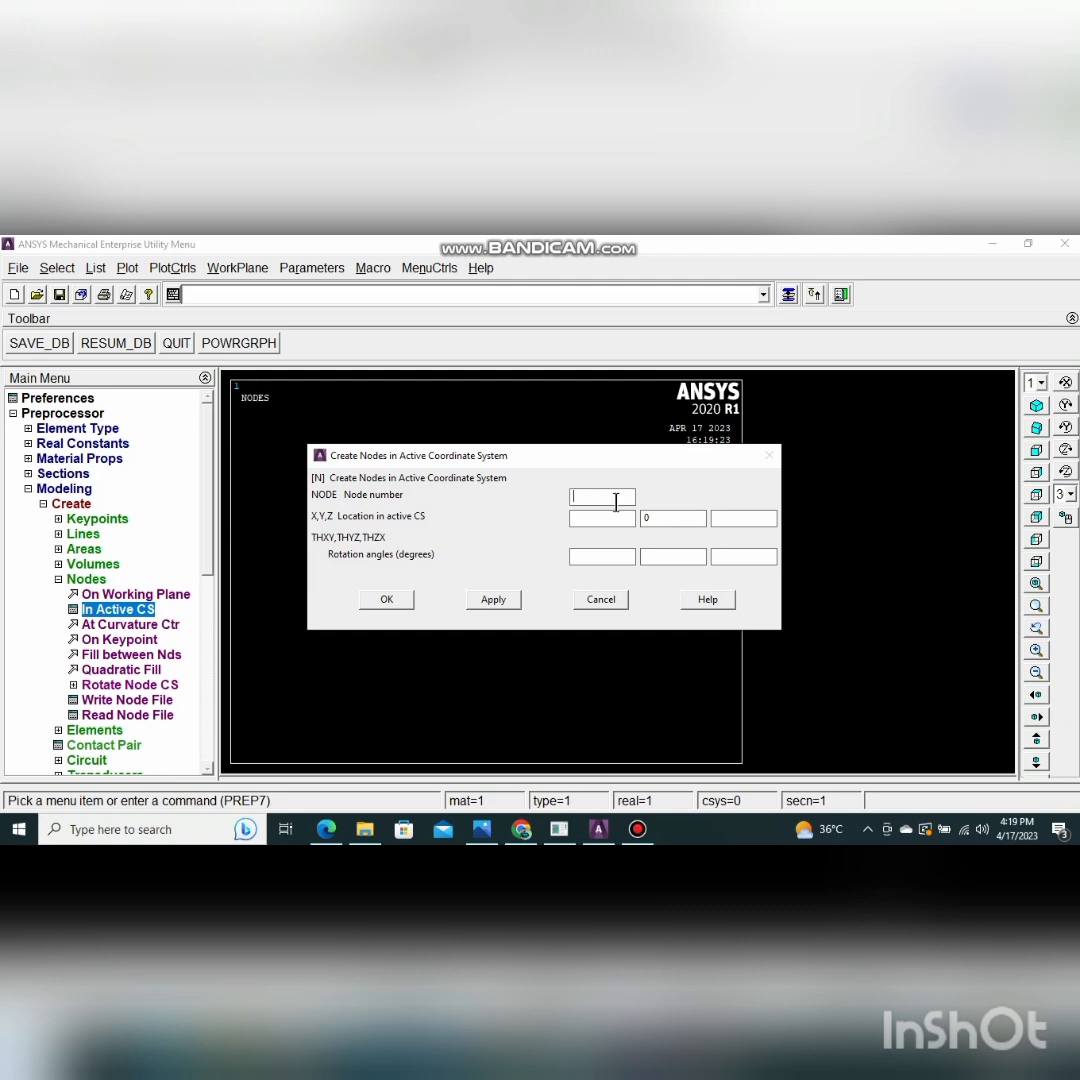
double_click(645, 517)
type("3.7")
left_click(493, 600)
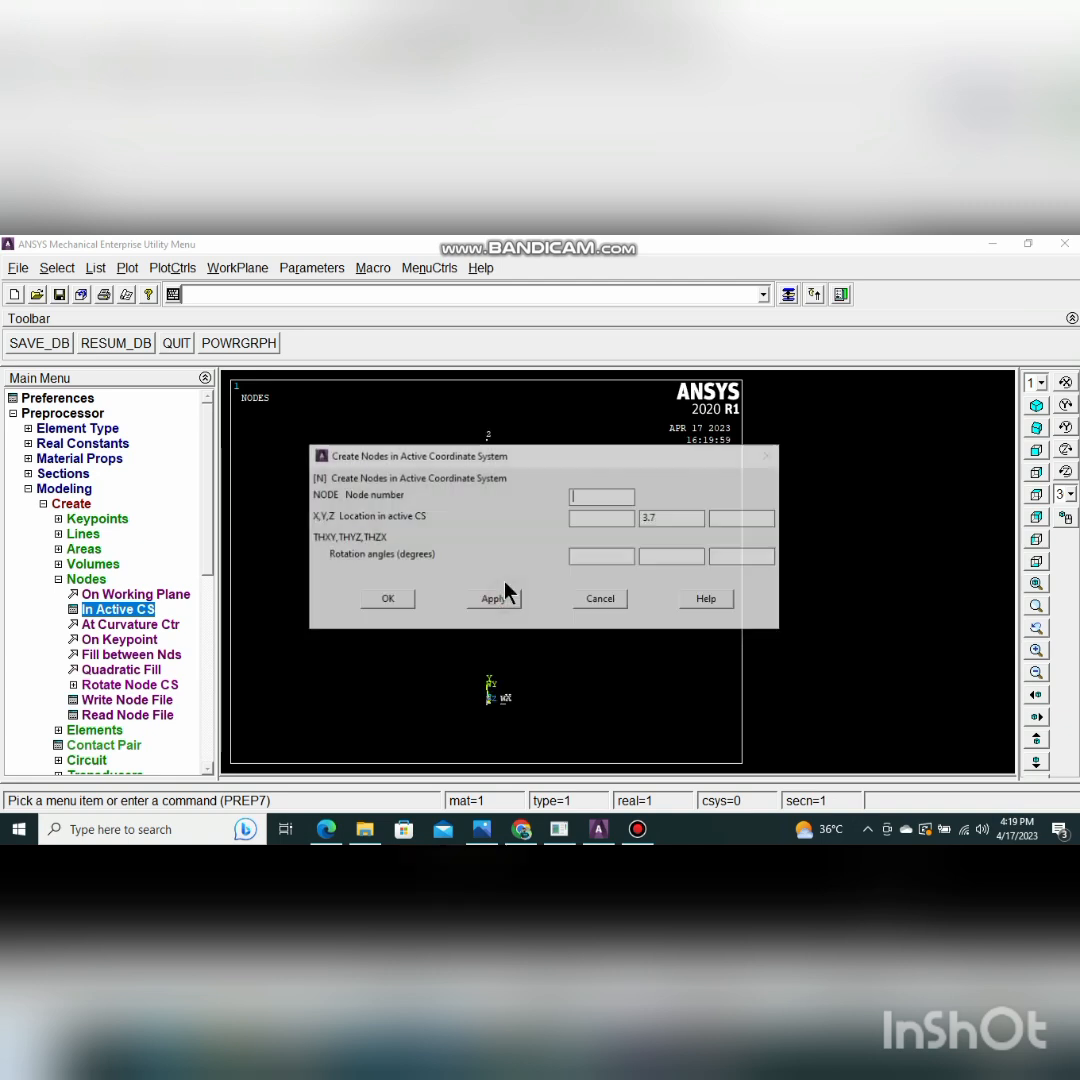
Create the third node for support A, 3.0 m above the second node per the problem figure, and finish node creation
left_click_drag(511, 457, 752, 458)
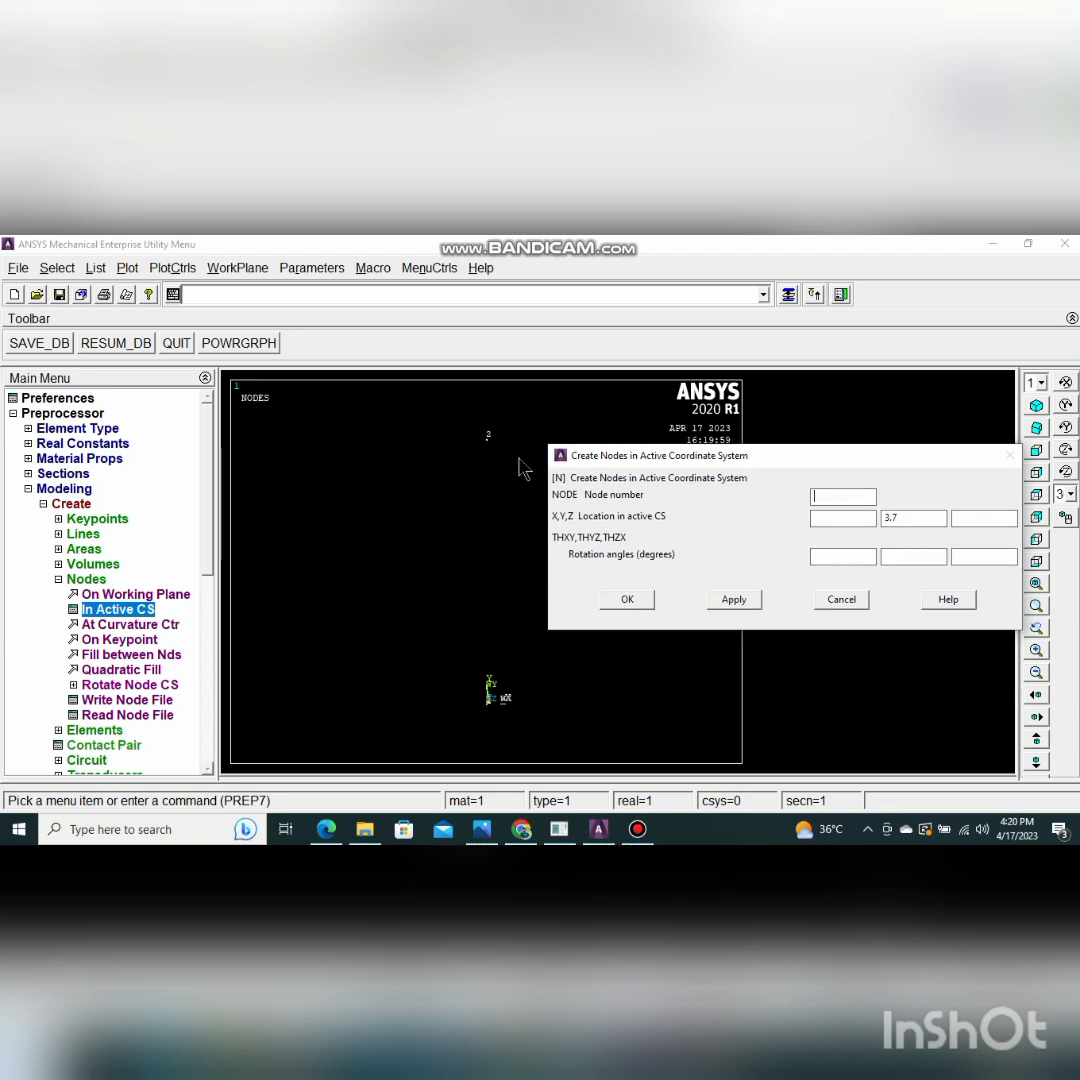
left_click(482, 829)
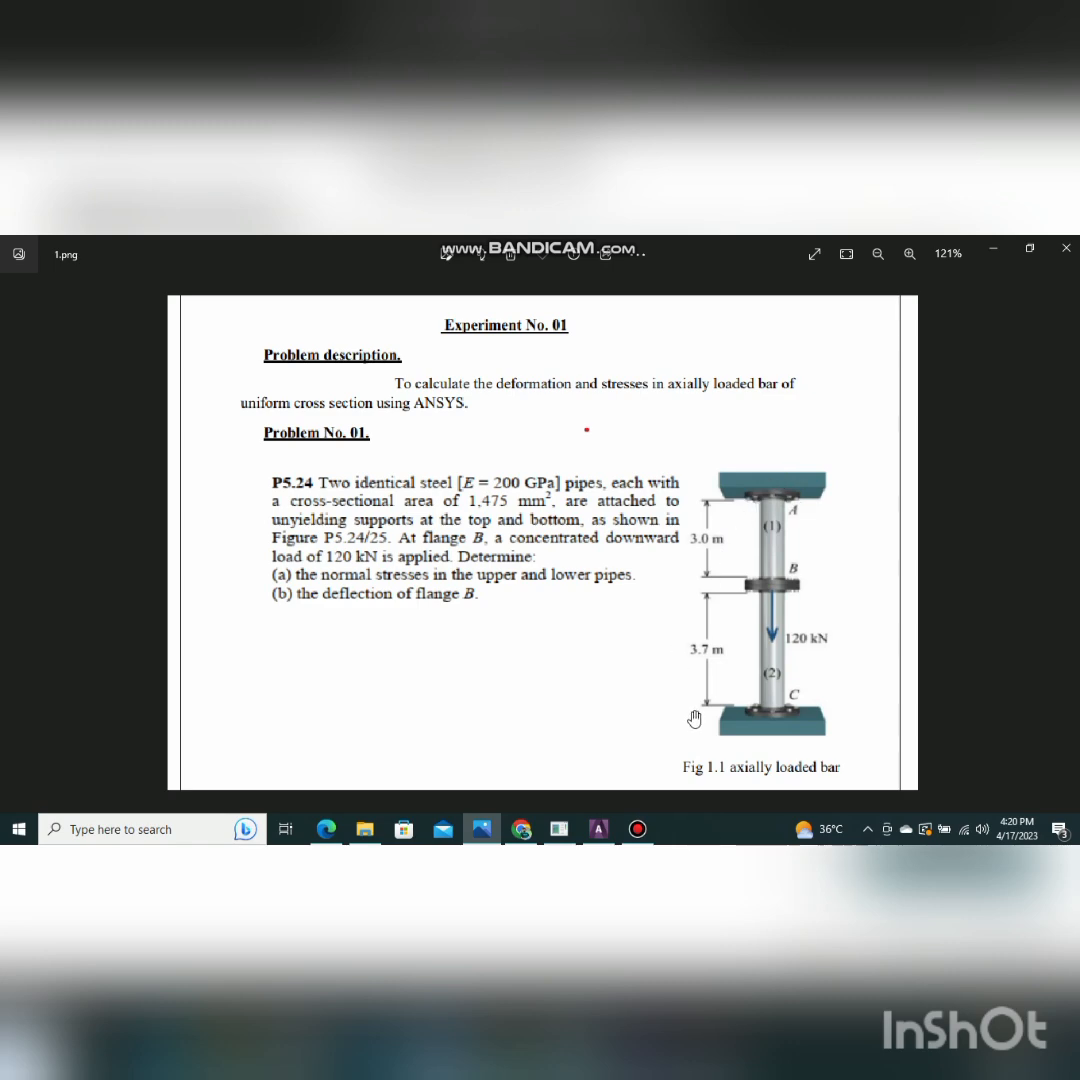
left_click(480, 827)
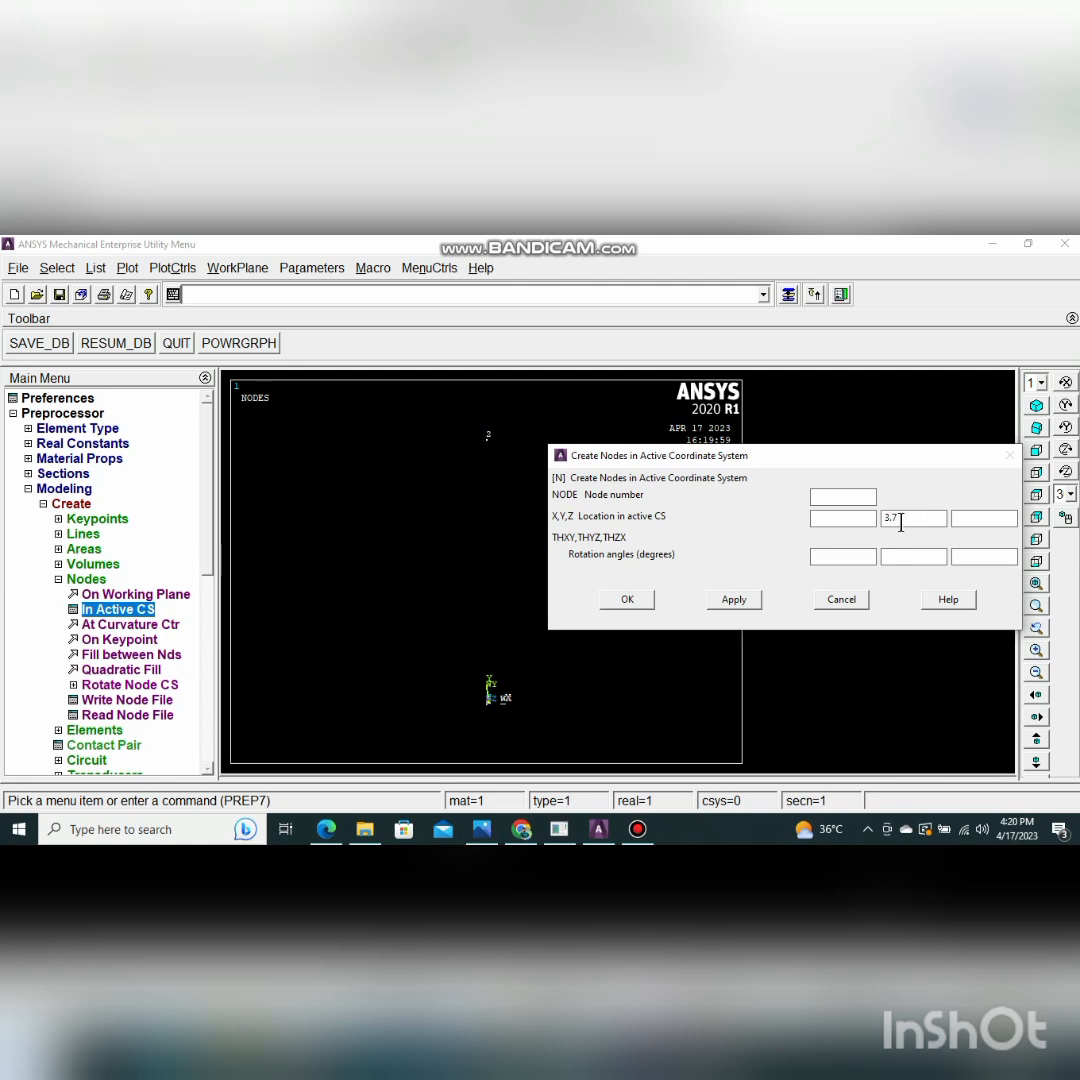
left_click_drag(894, 516, 867, 520)
type("6")
left_click(641, 602)
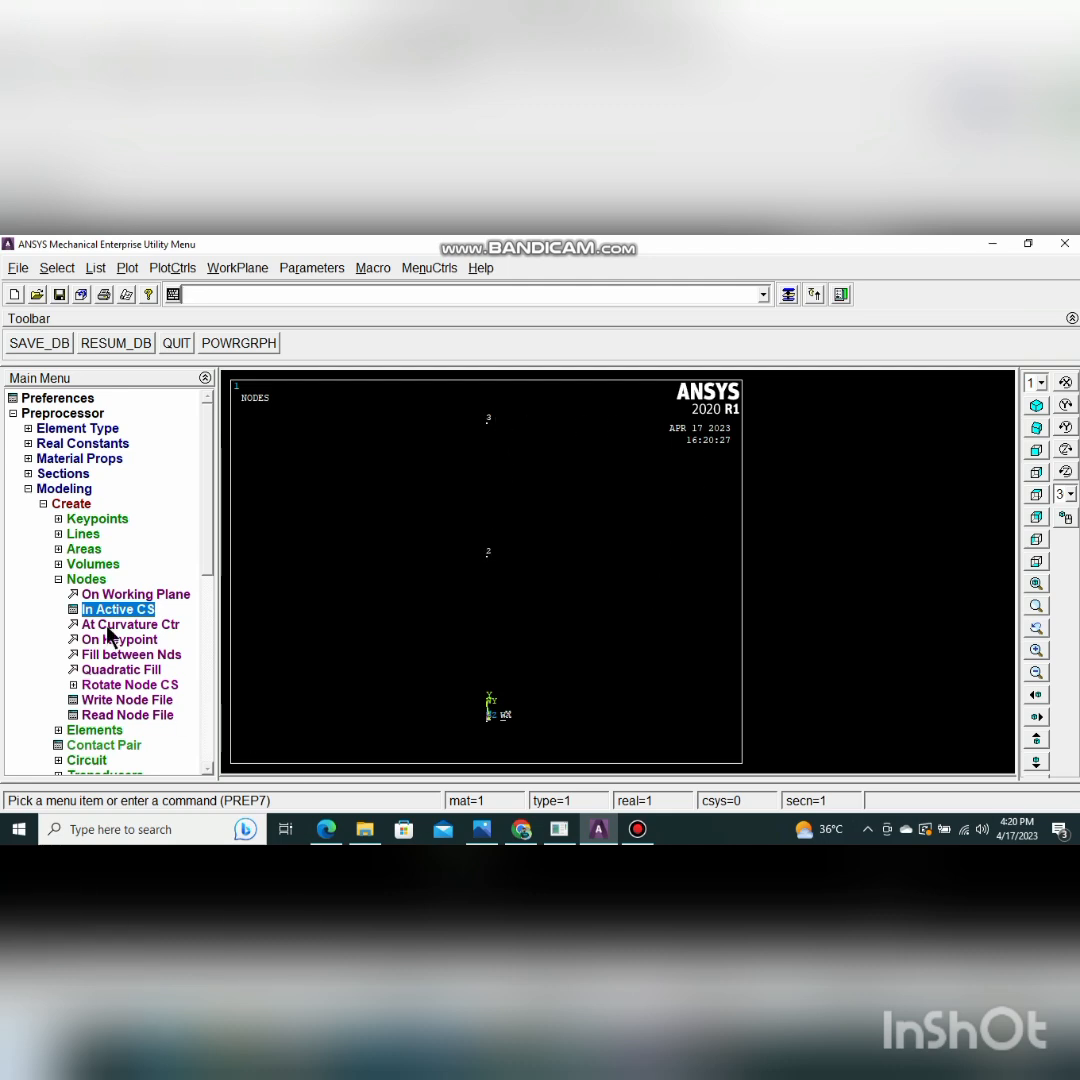
left_click(86, 579)
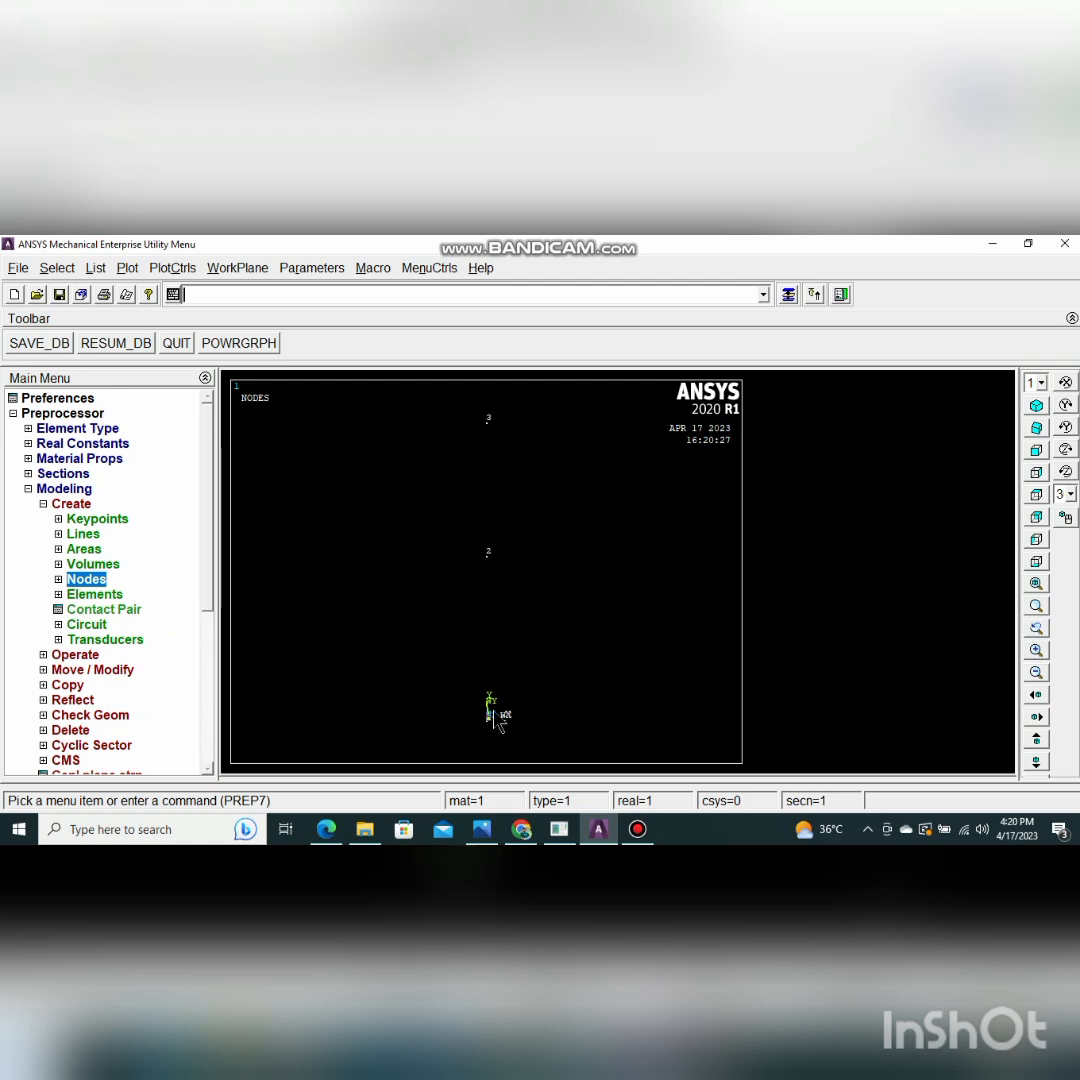
Define the element attributes with element type 1 LINK180, material number 1 and section 1 A
left_click(100, 597)
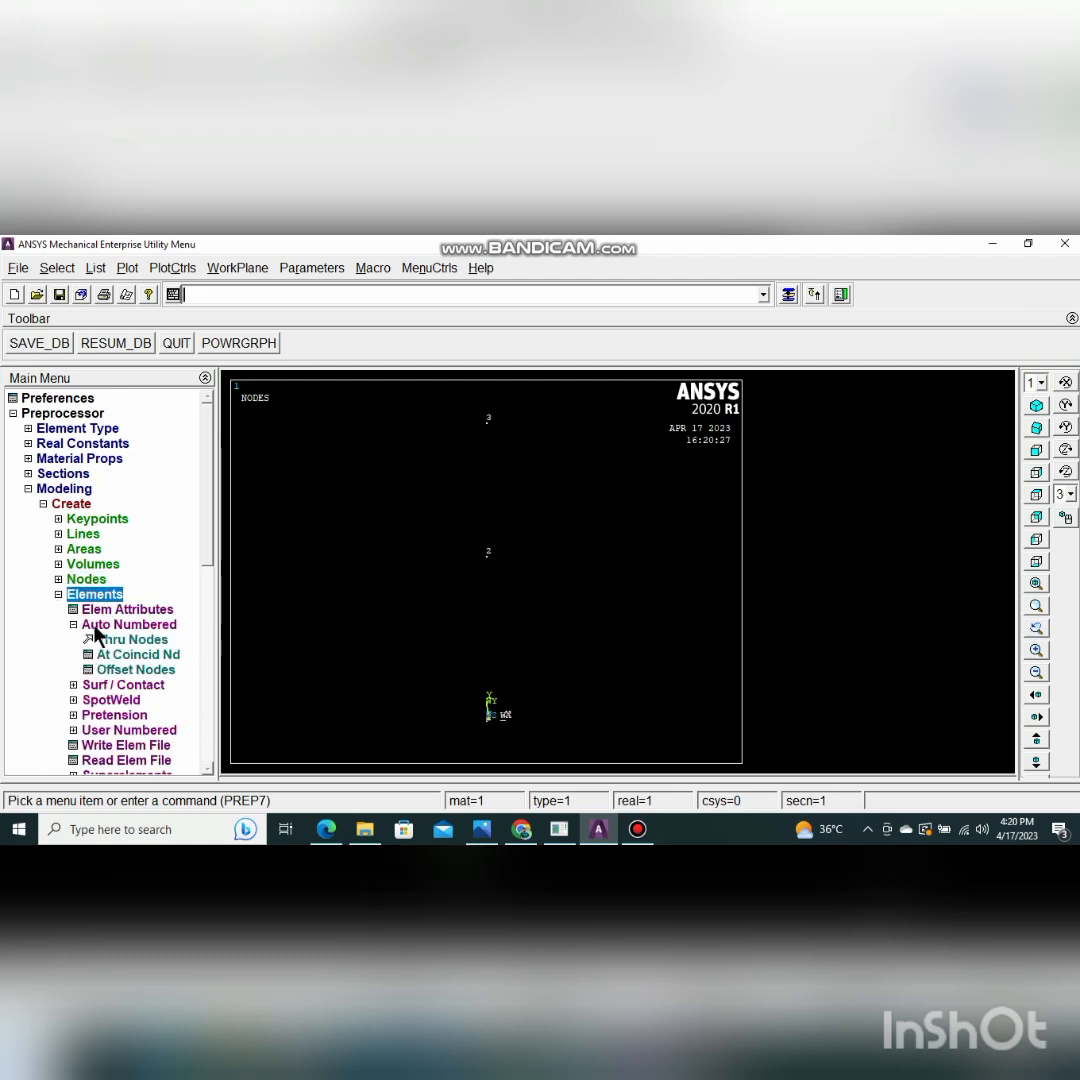
left_click(77, 626)
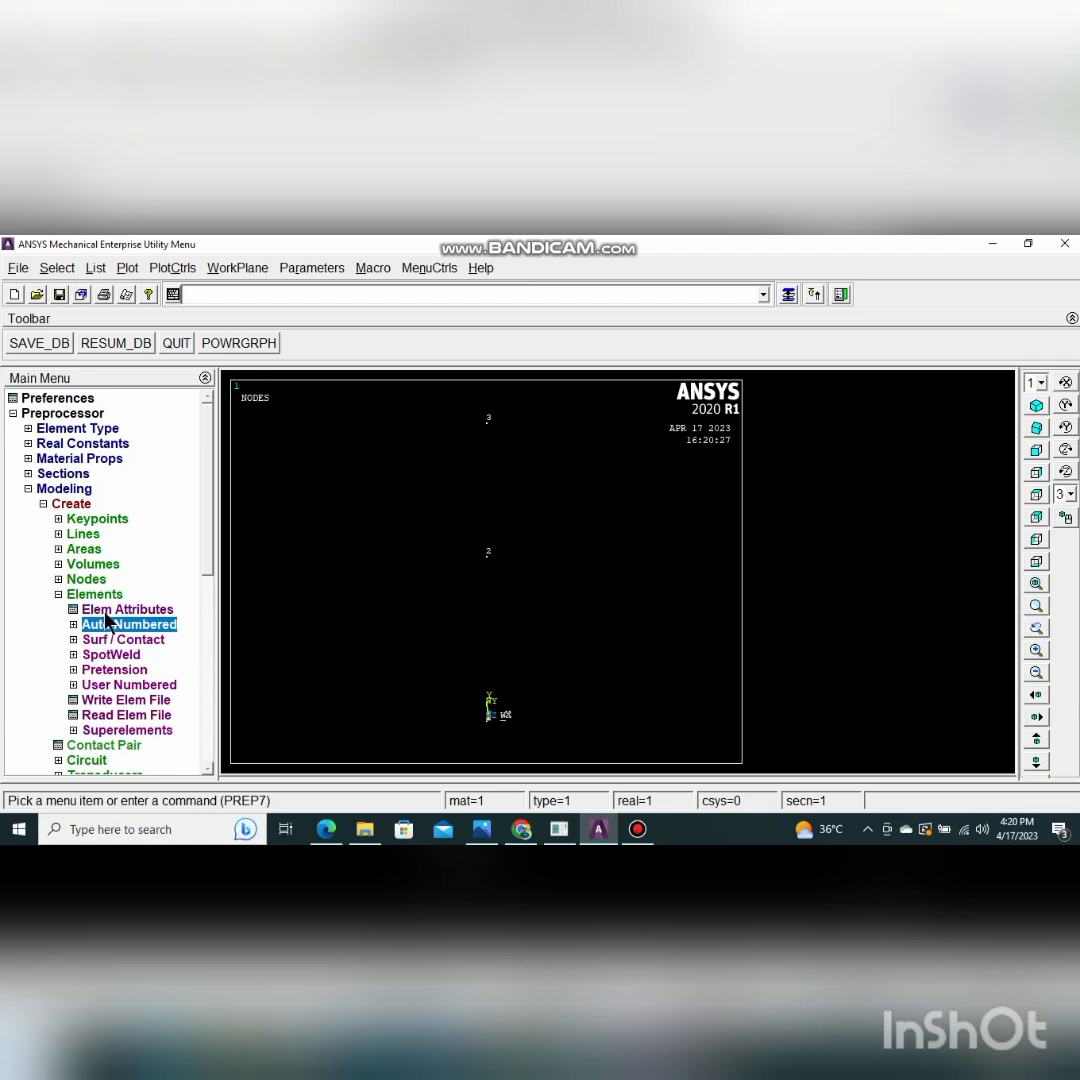
left_click(115, 611)
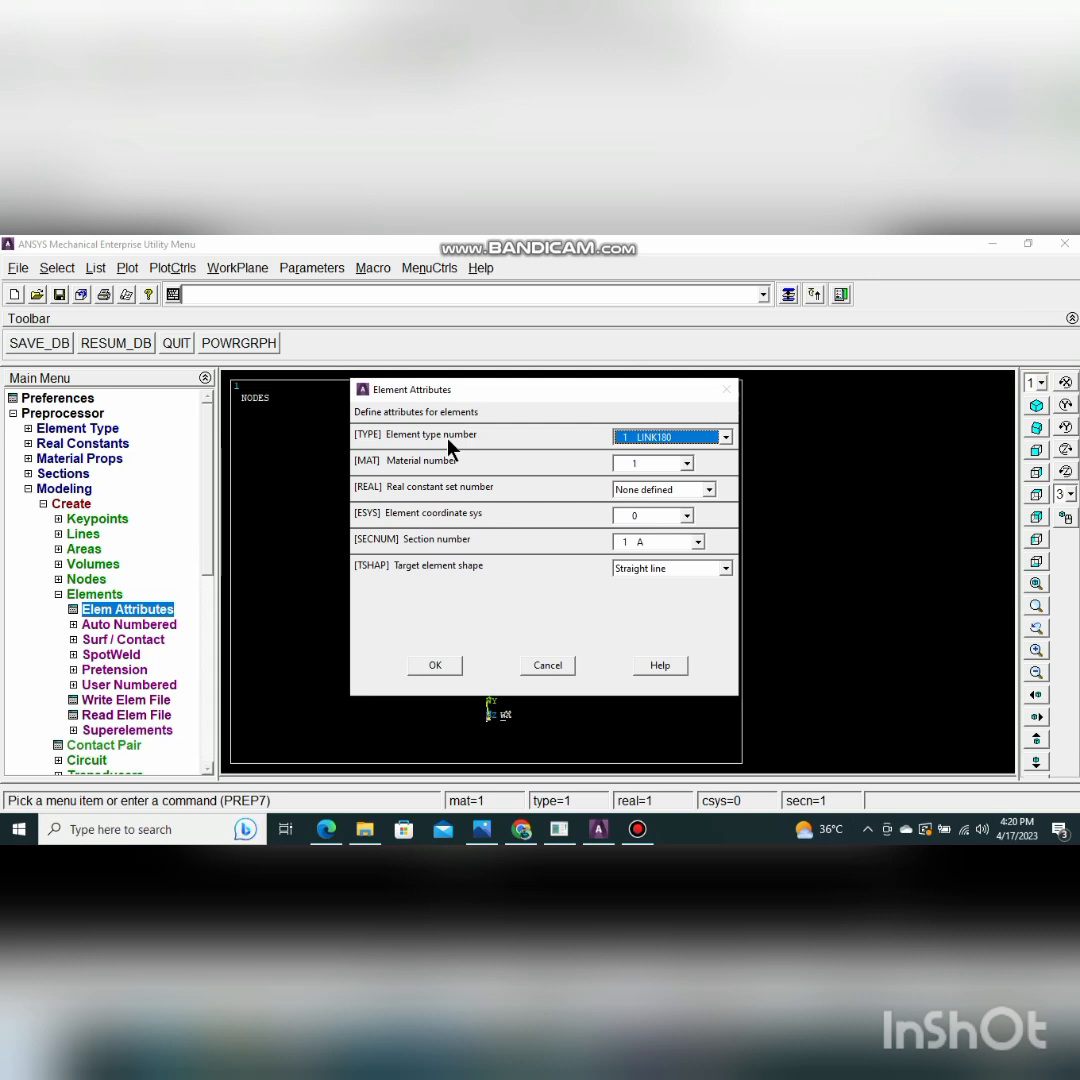
left_click(668, 437)
left_click(668, 437)
left_click(673, 546)
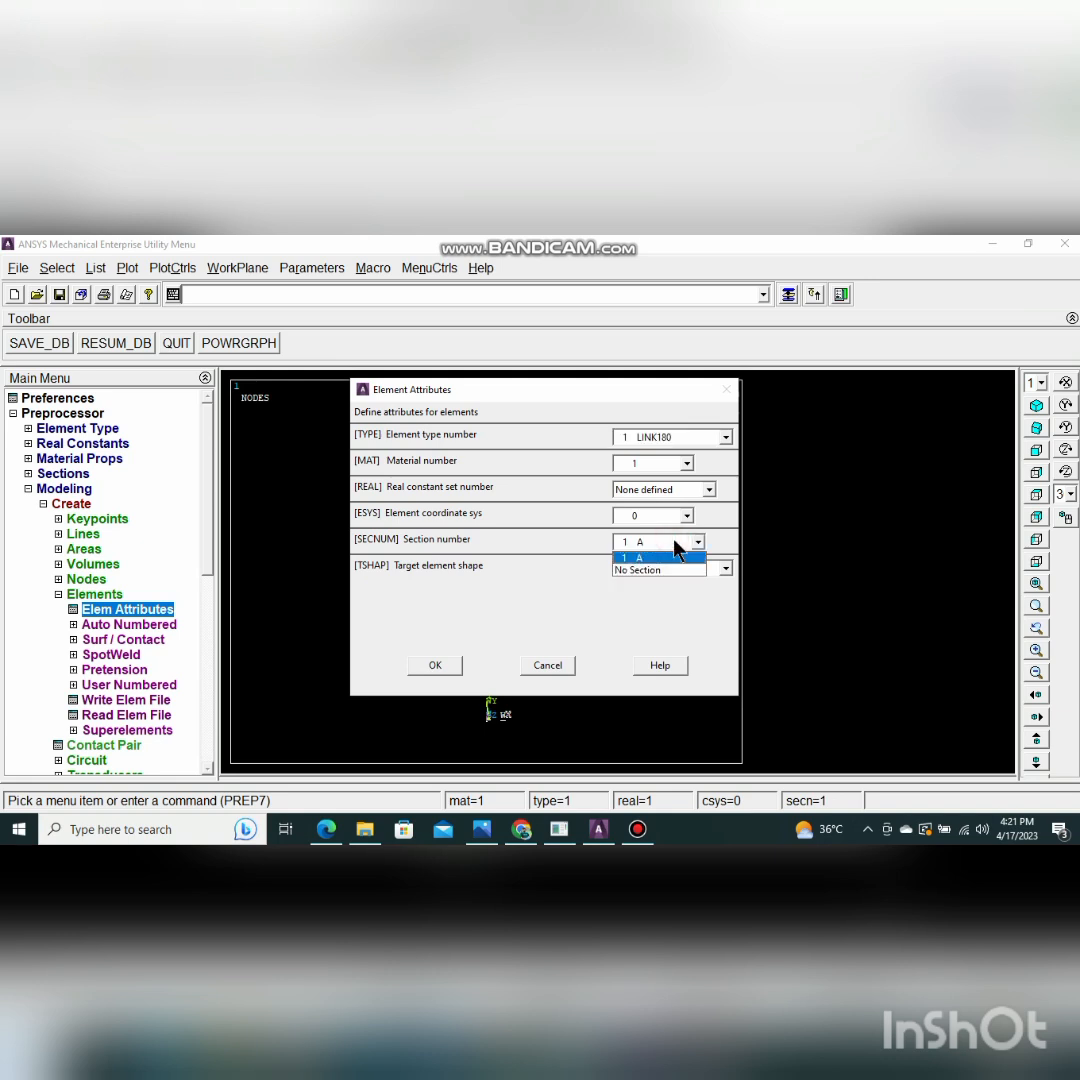
left_click(676, 546)
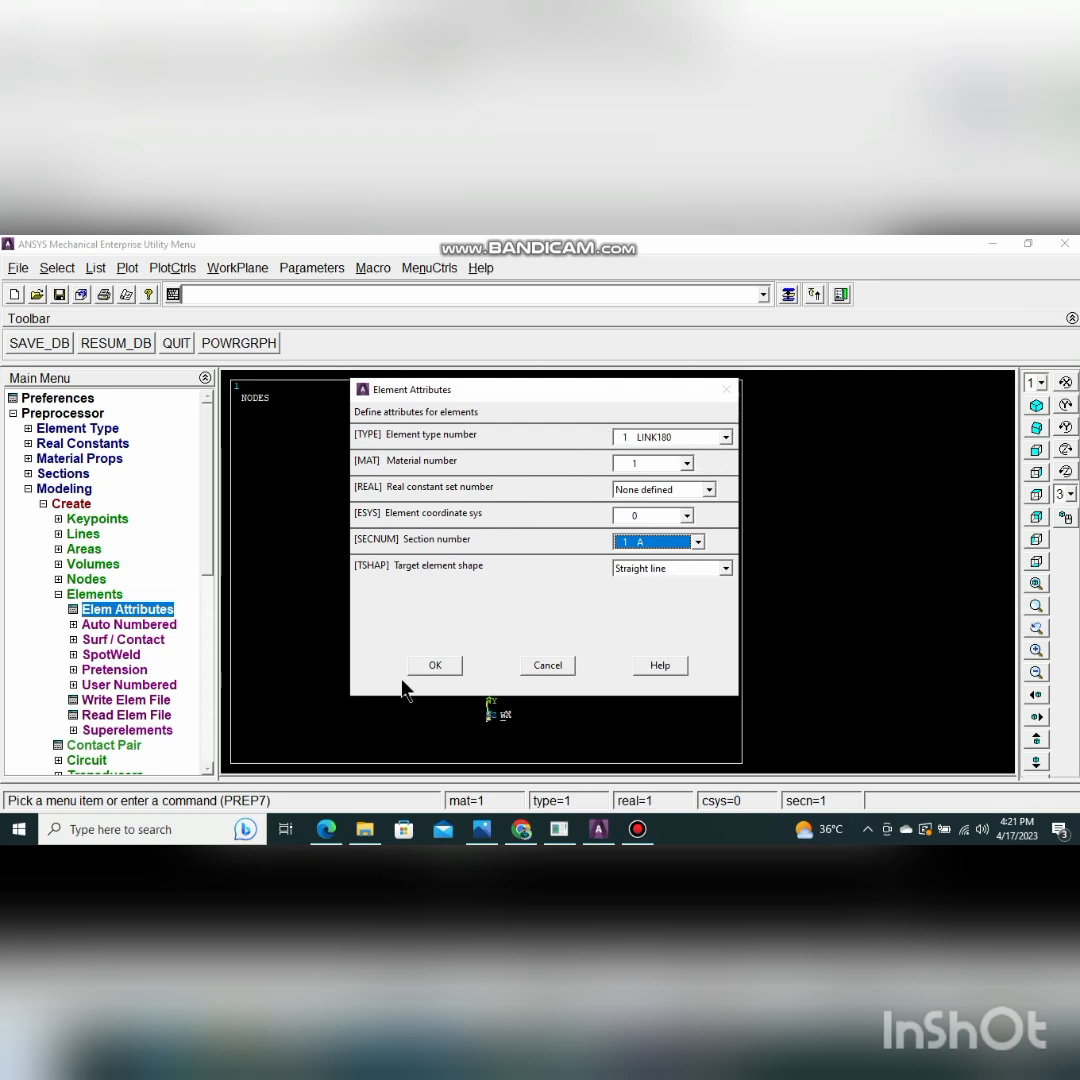
left_click(434, 666)
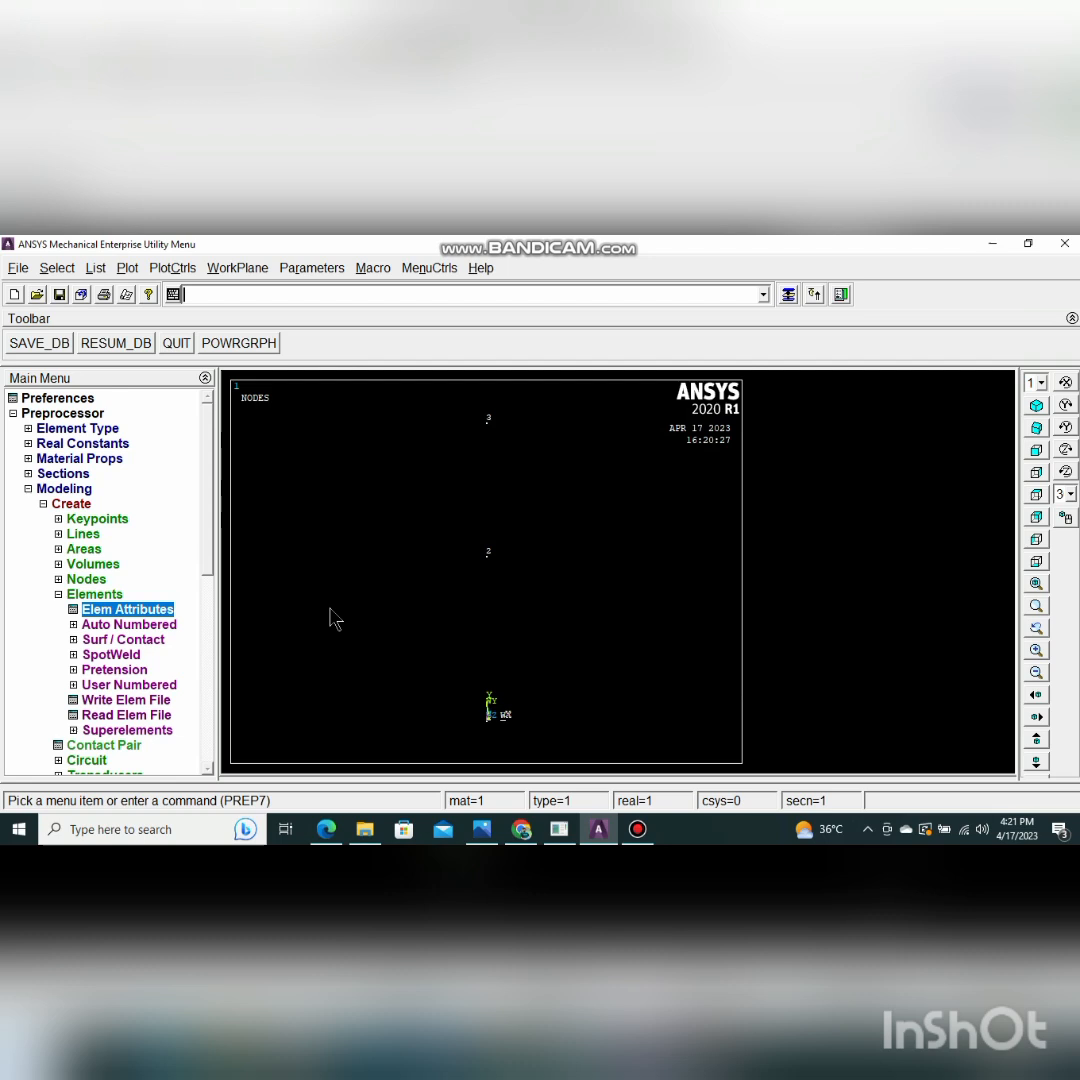
Create an auto-numbered element through the node at the origin and node 2 for the lower pipe
left_click(102, 625)
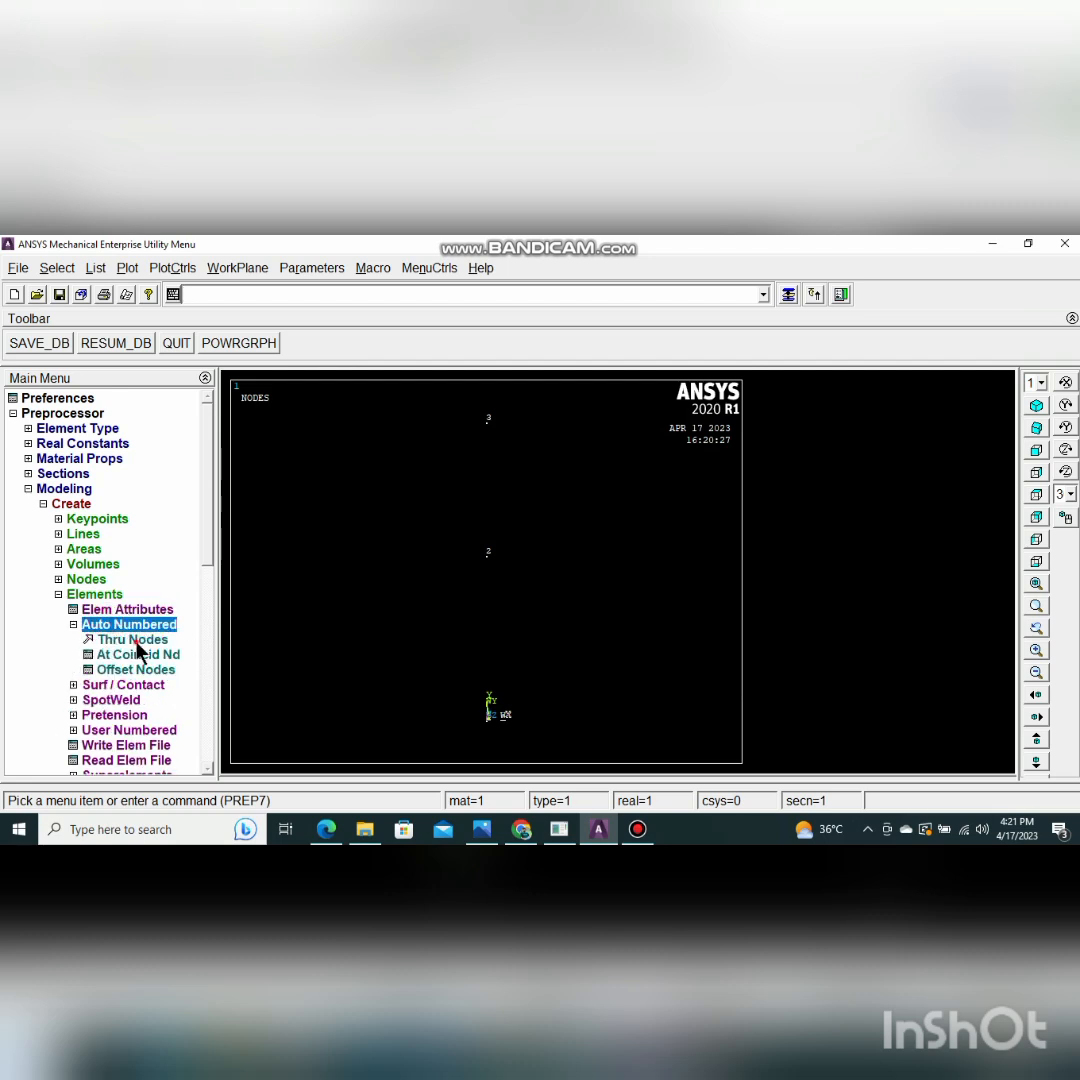
left_click(136, 641)
left_click_drag(48, 516, 128, 429)
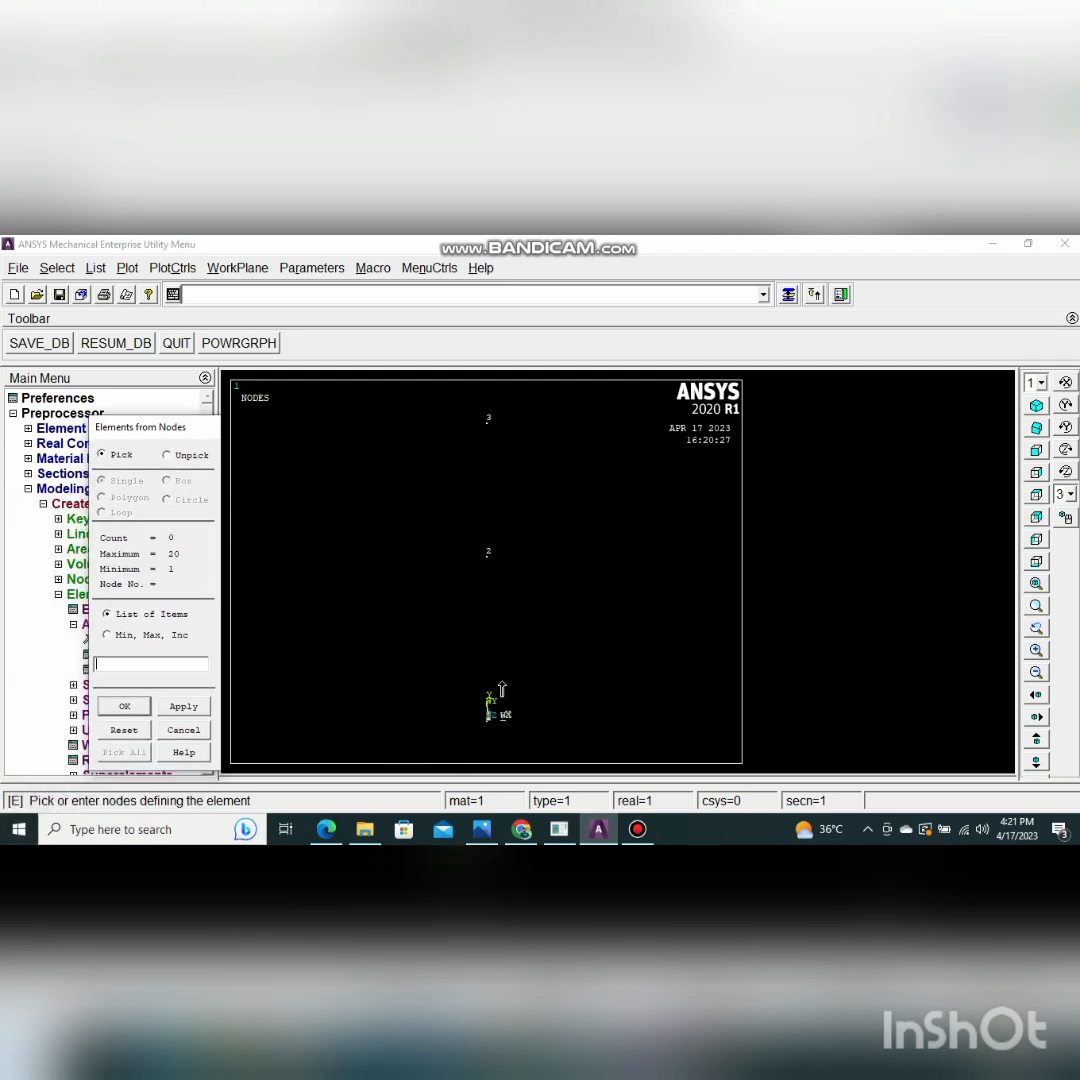
left_click(481, 829)
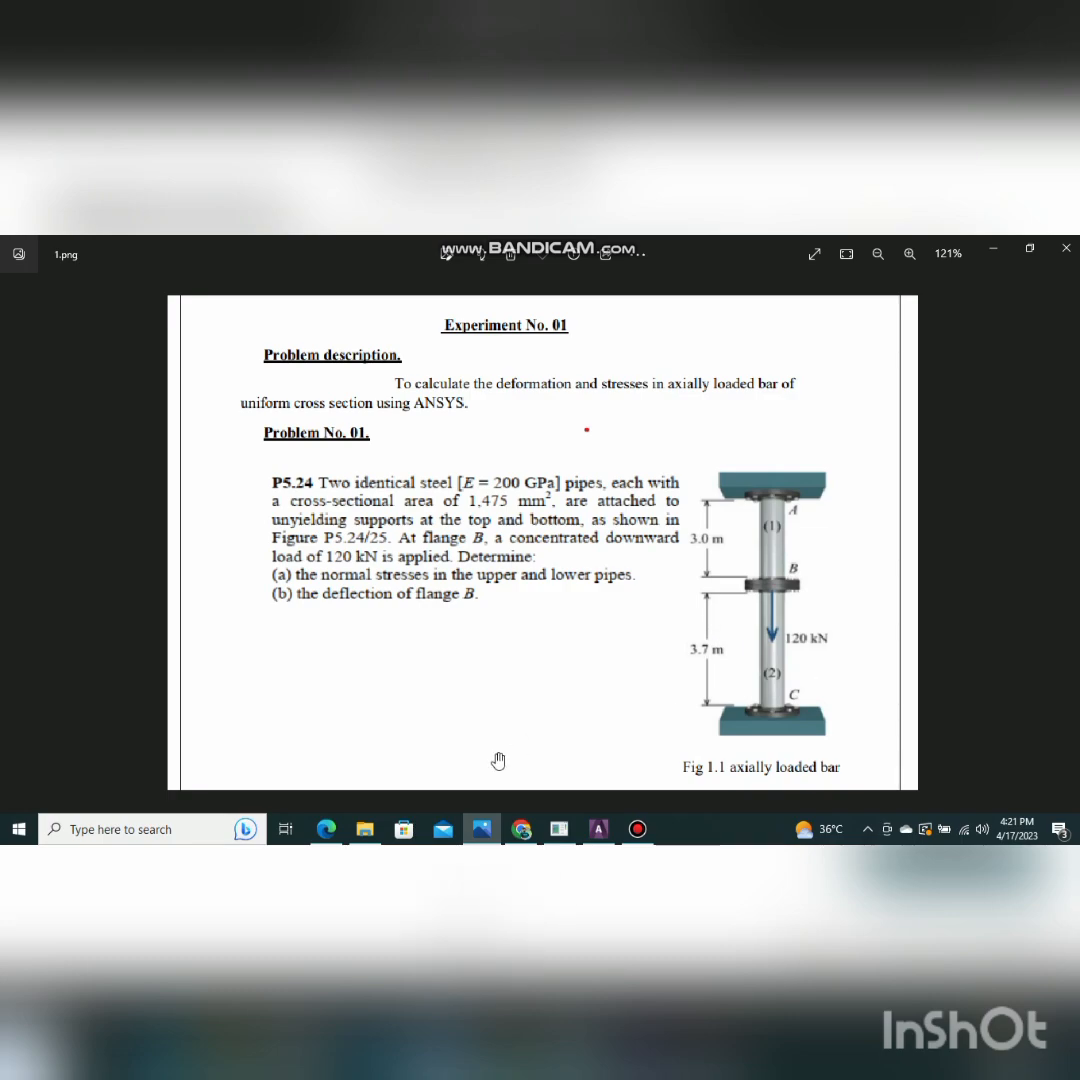
left_click(498, 830)
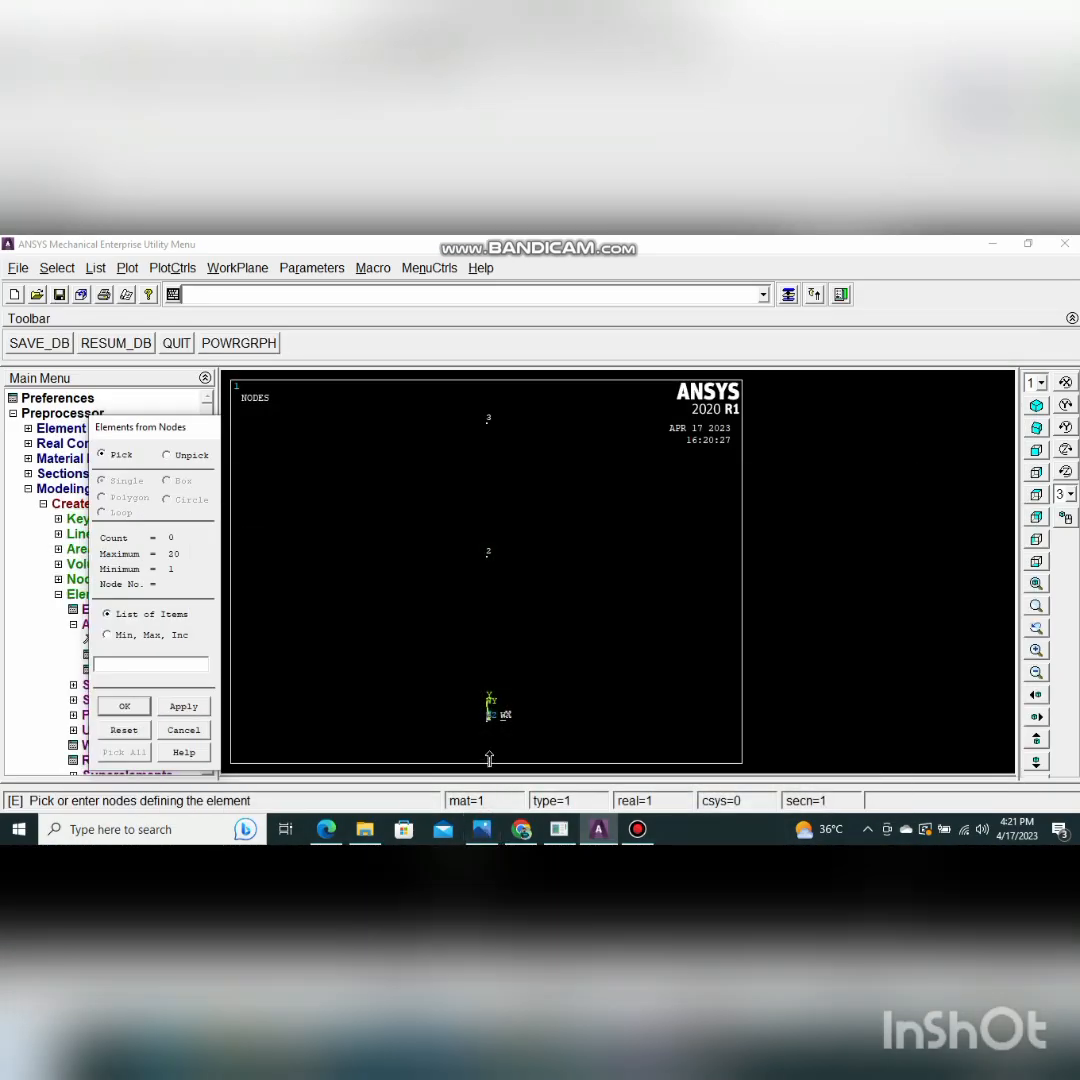
left_click(488, 716)
left_click(487, 555)
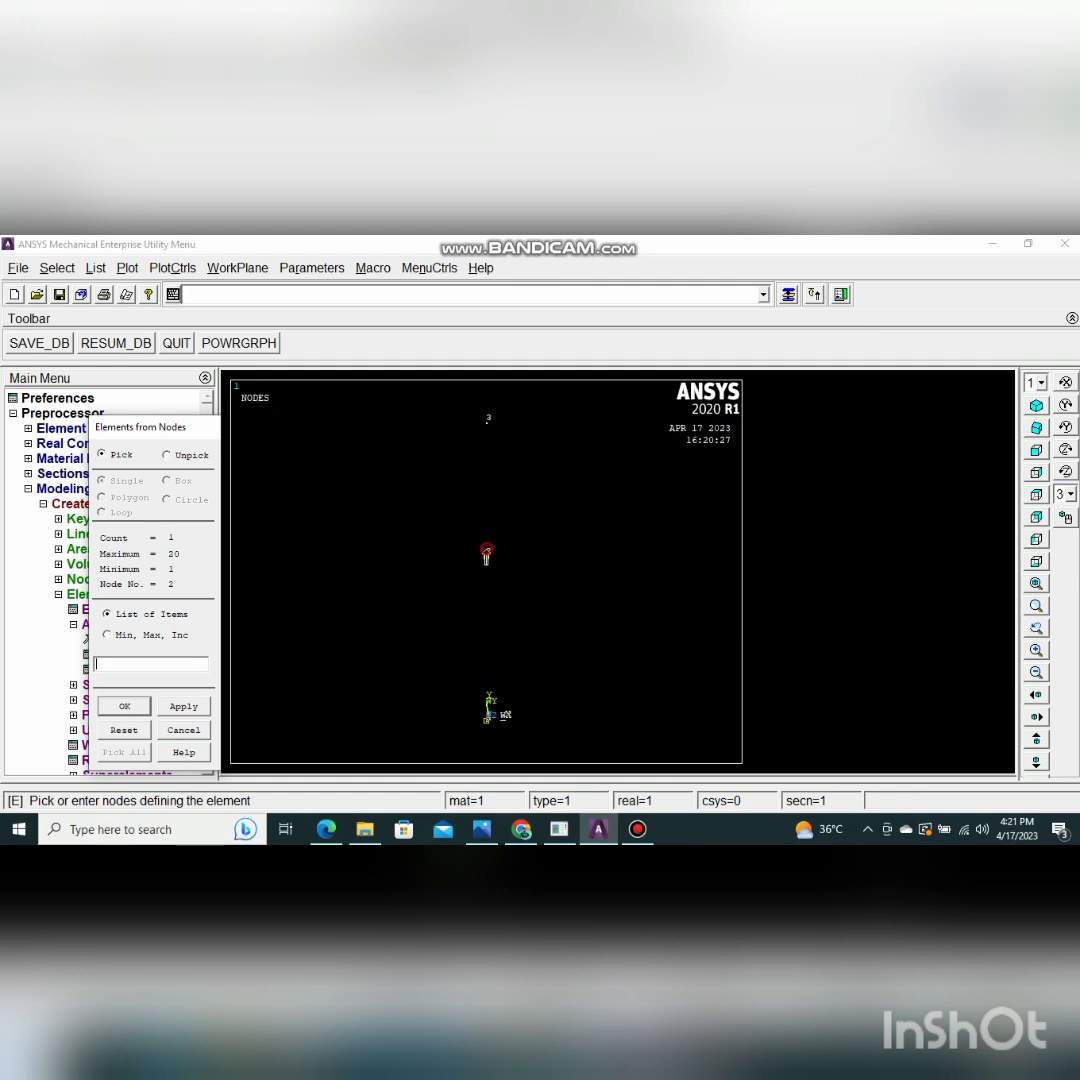
left_click(122, 707)
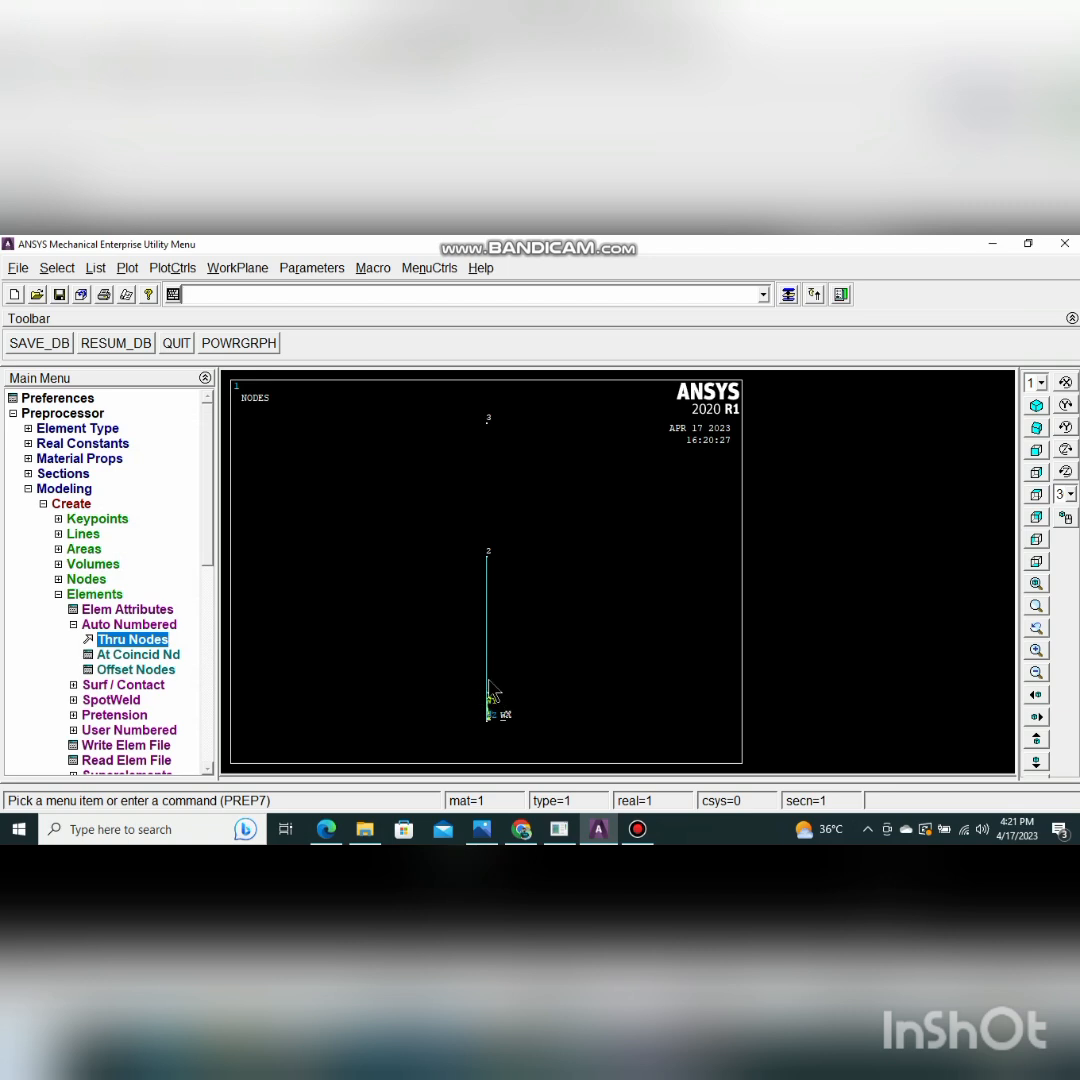
Create the upper pipe's auto-numbered element through nodes 2 and 3, entering the node list 2,3
left_click(135, 641)
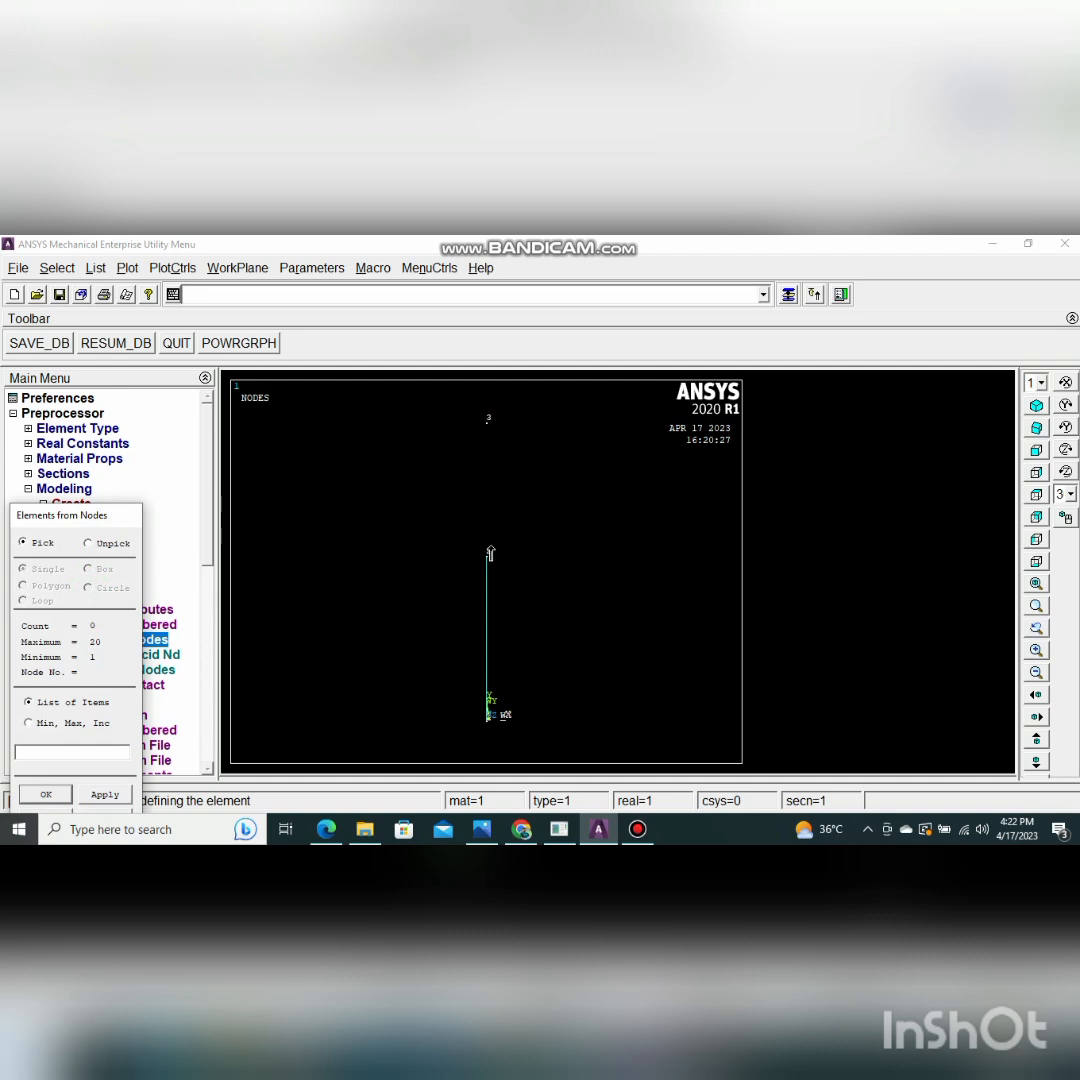
left_click_drag(82, 512, 128, 439)
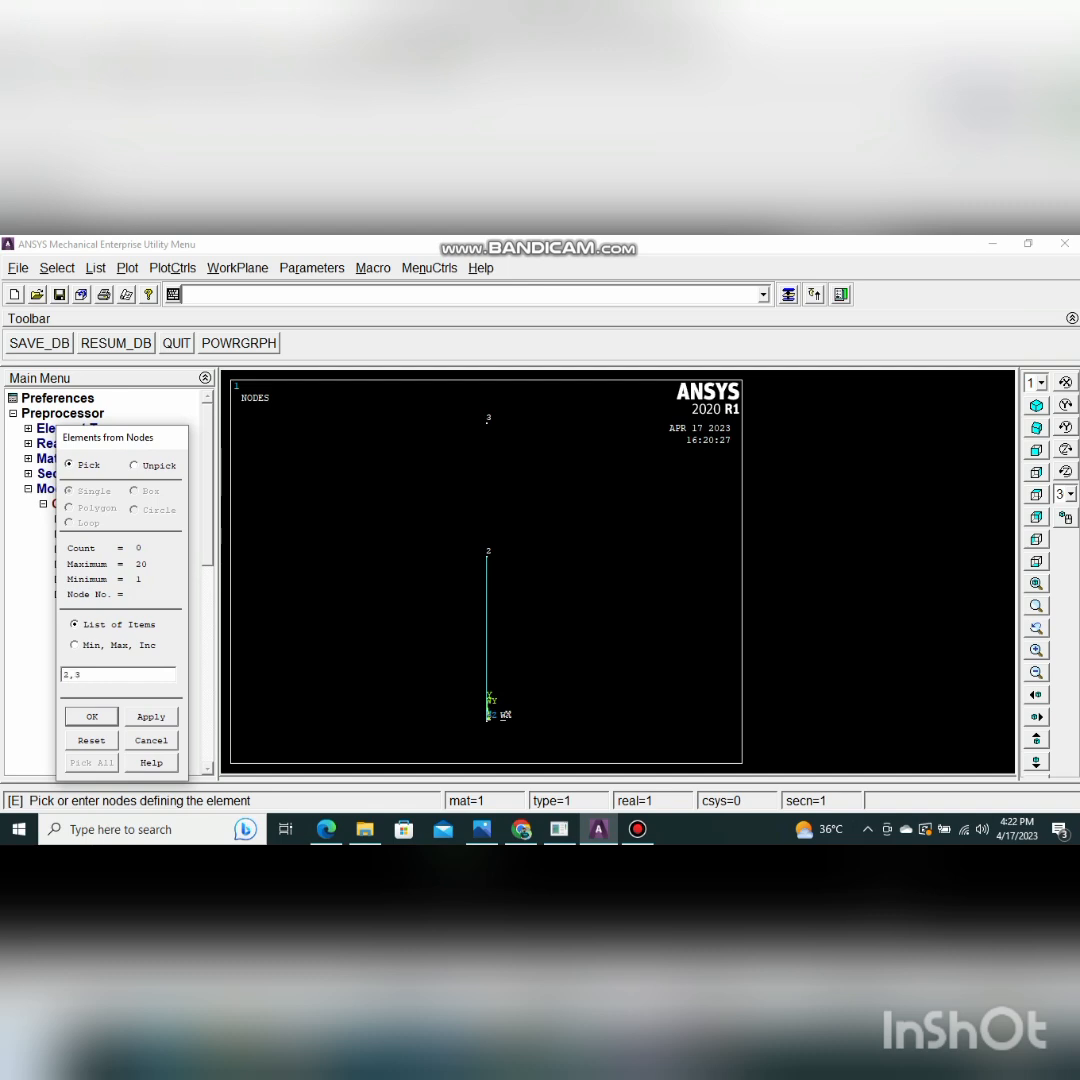
left_click(108, 716)
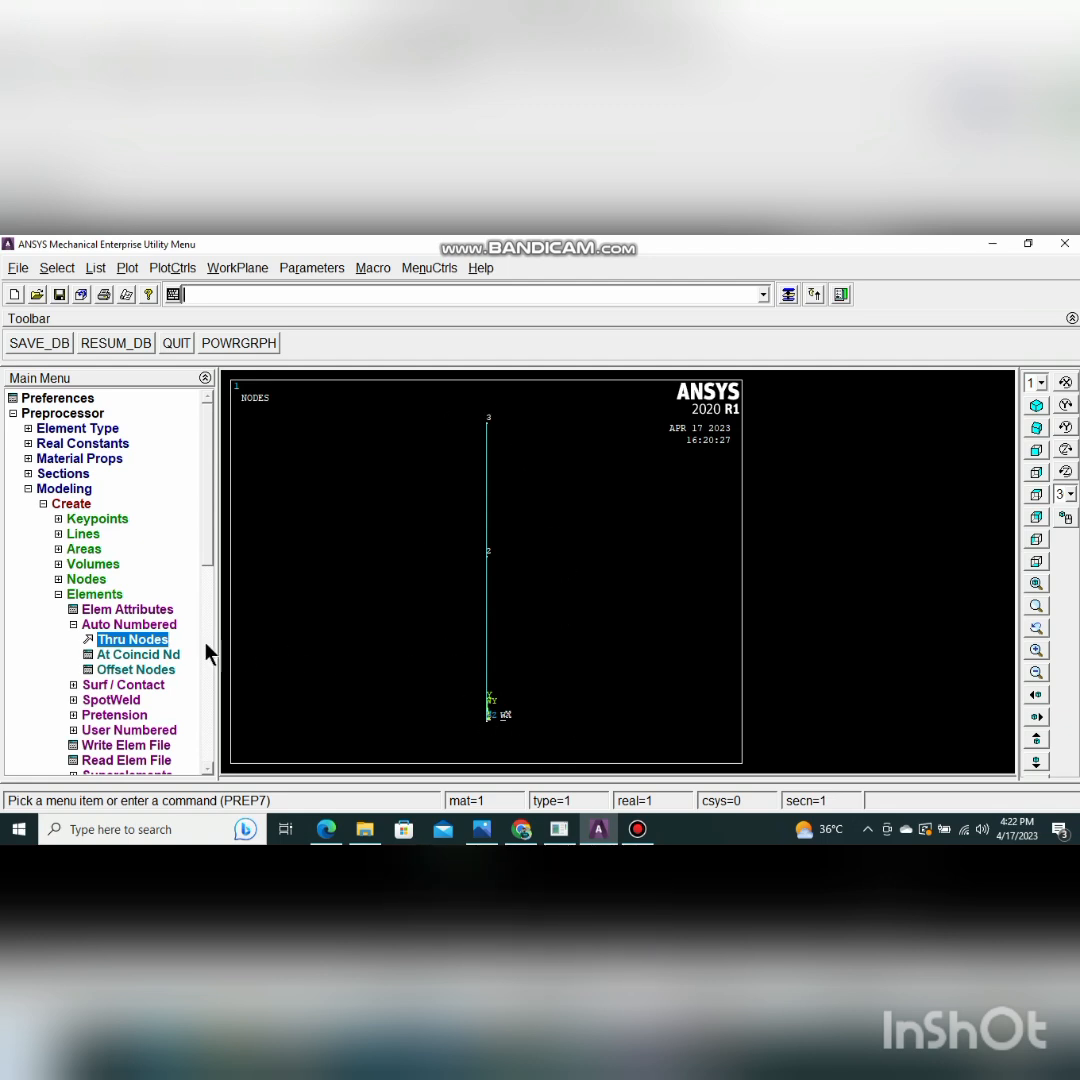
Leave the element creation commands and open the structural displacement constraint options within the preprocessor's load definitions
left_click(58, 595)
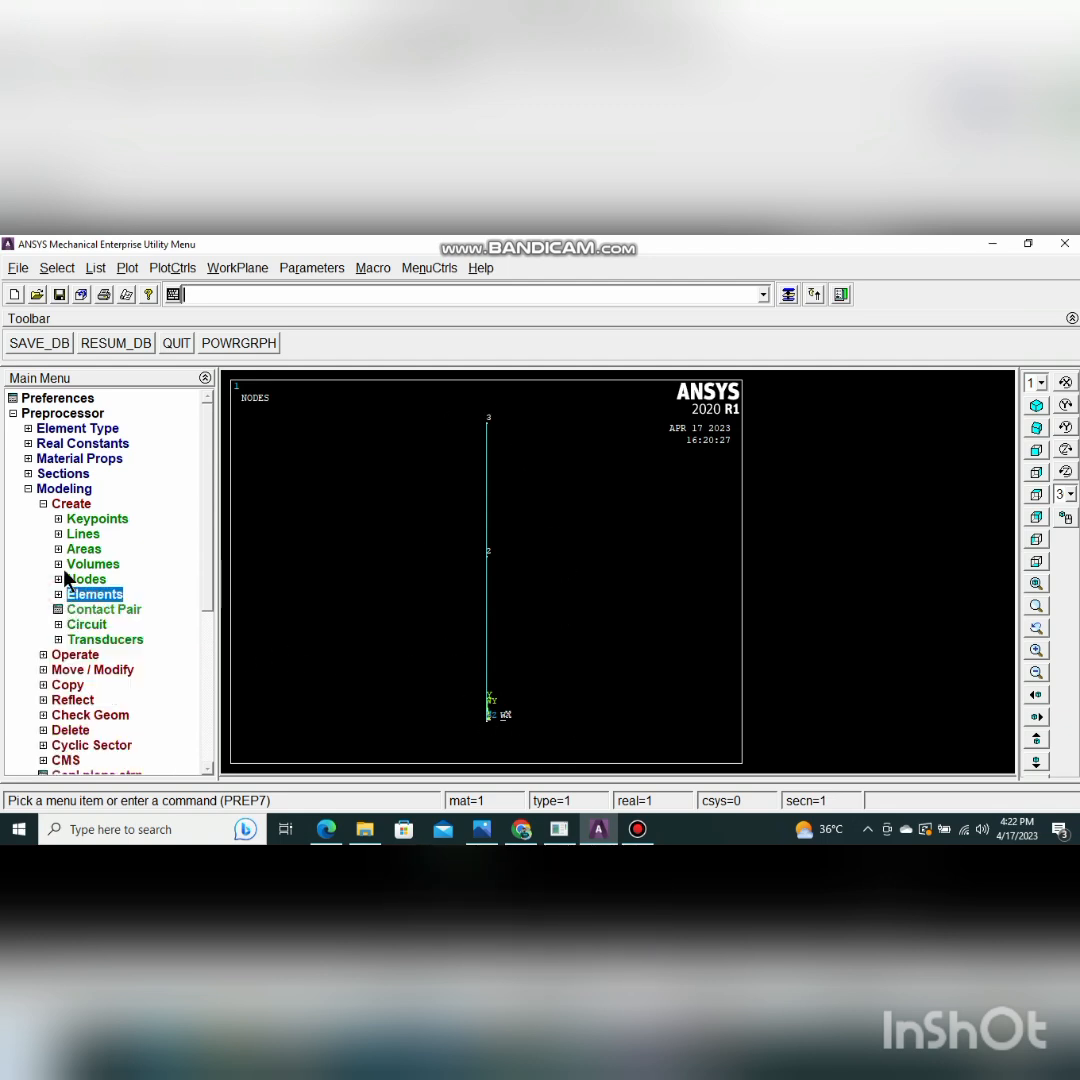
left_click(43, 504)
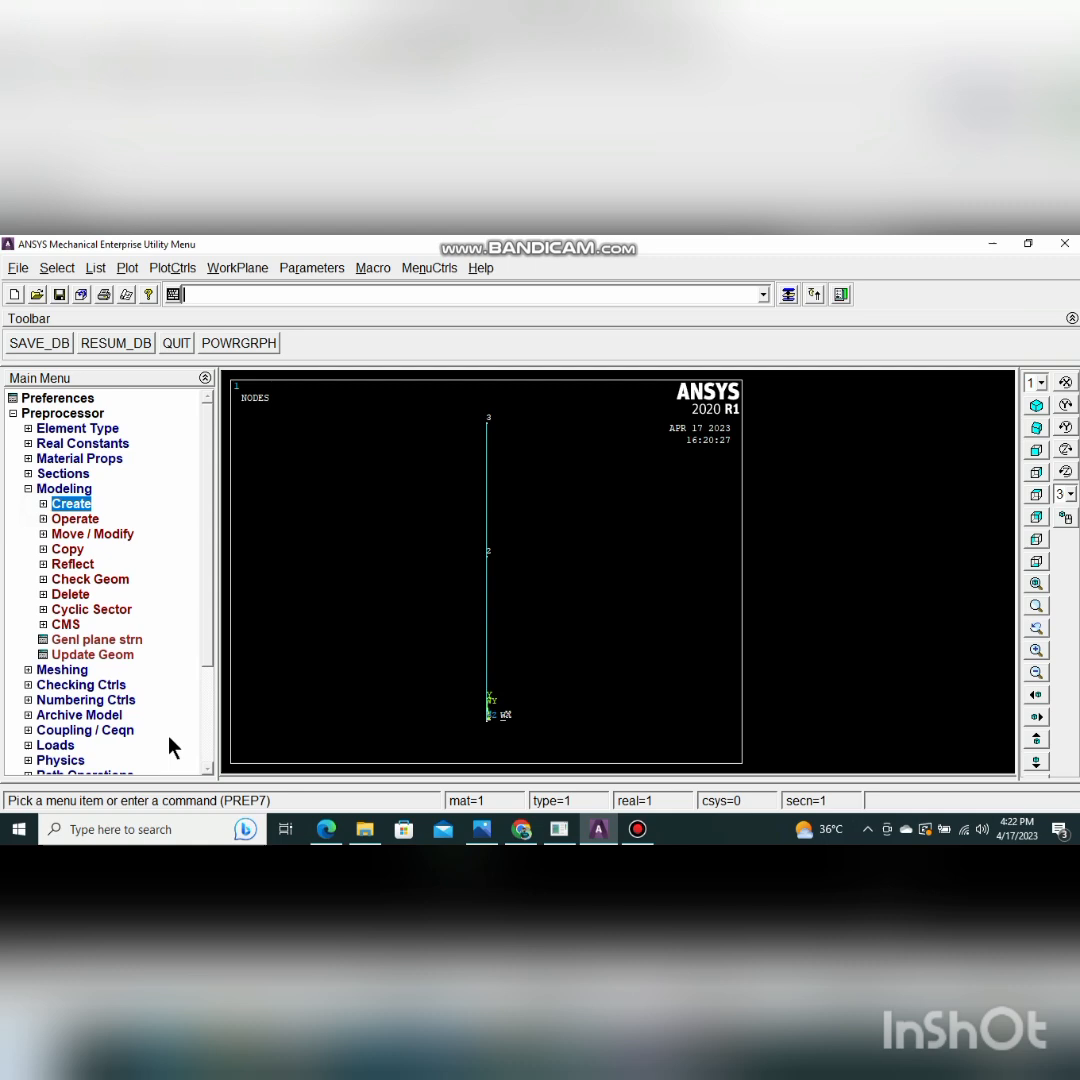
left_click(28, 489)
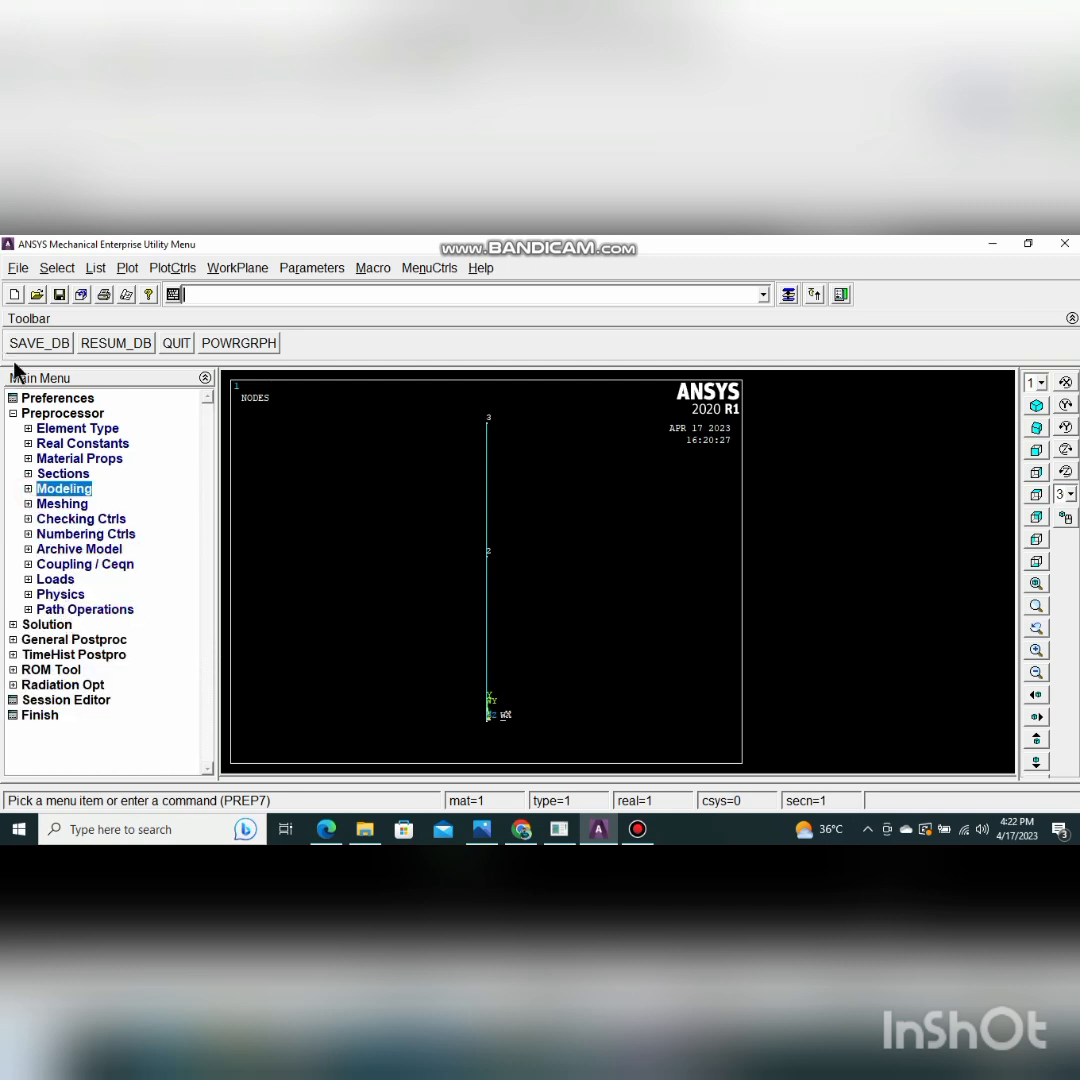
left_click(55, 580)
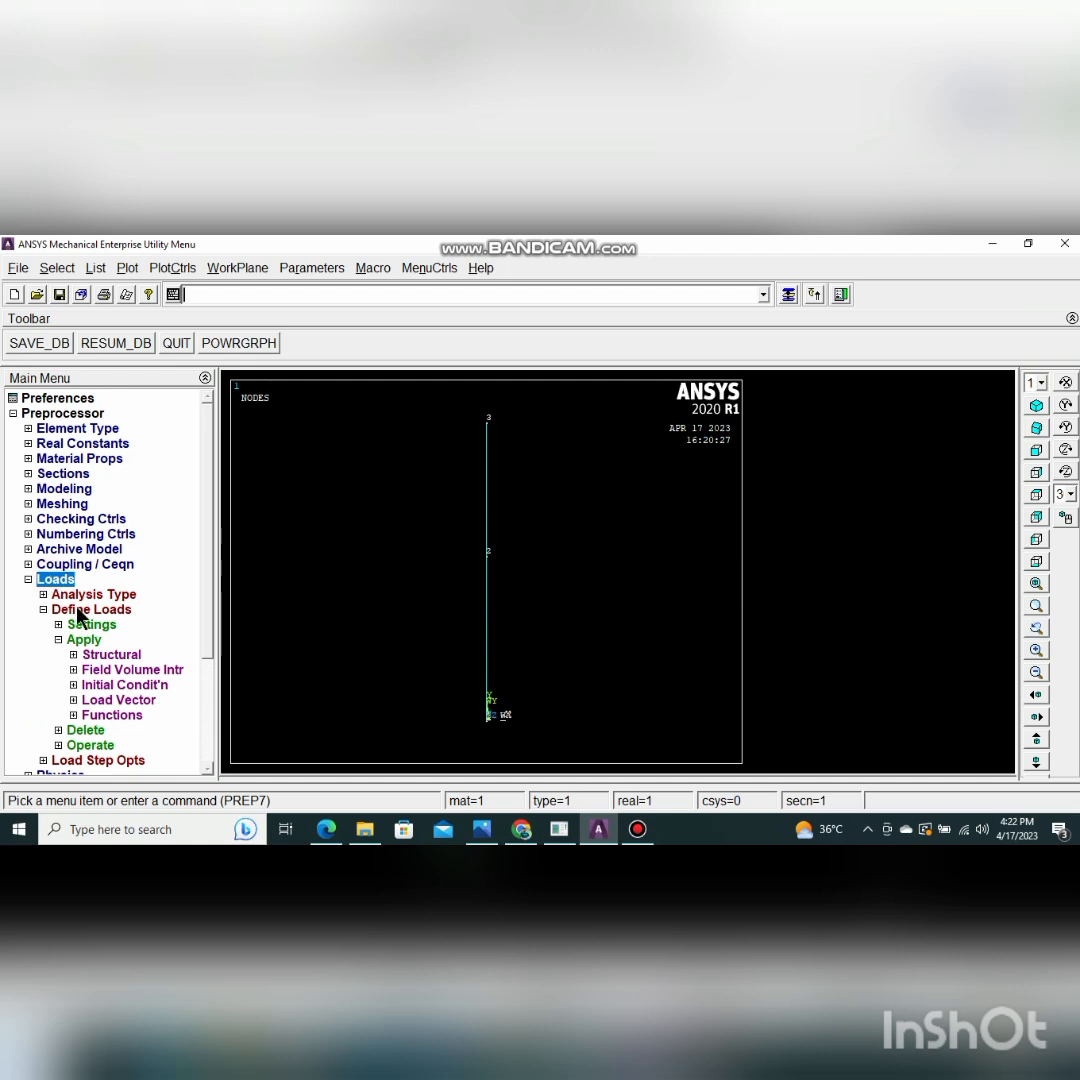
left_click(52, 609)
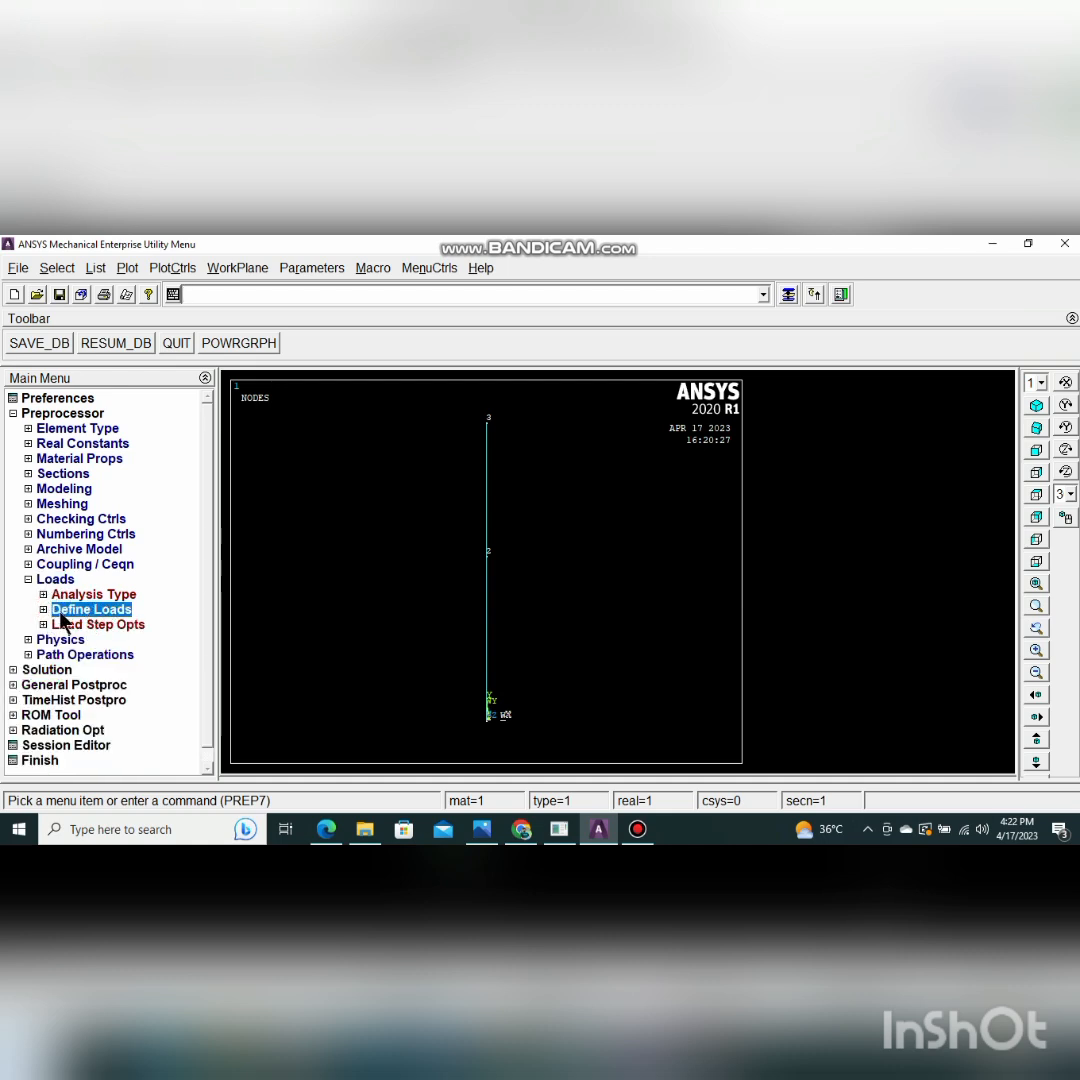
left_click(66, 614)
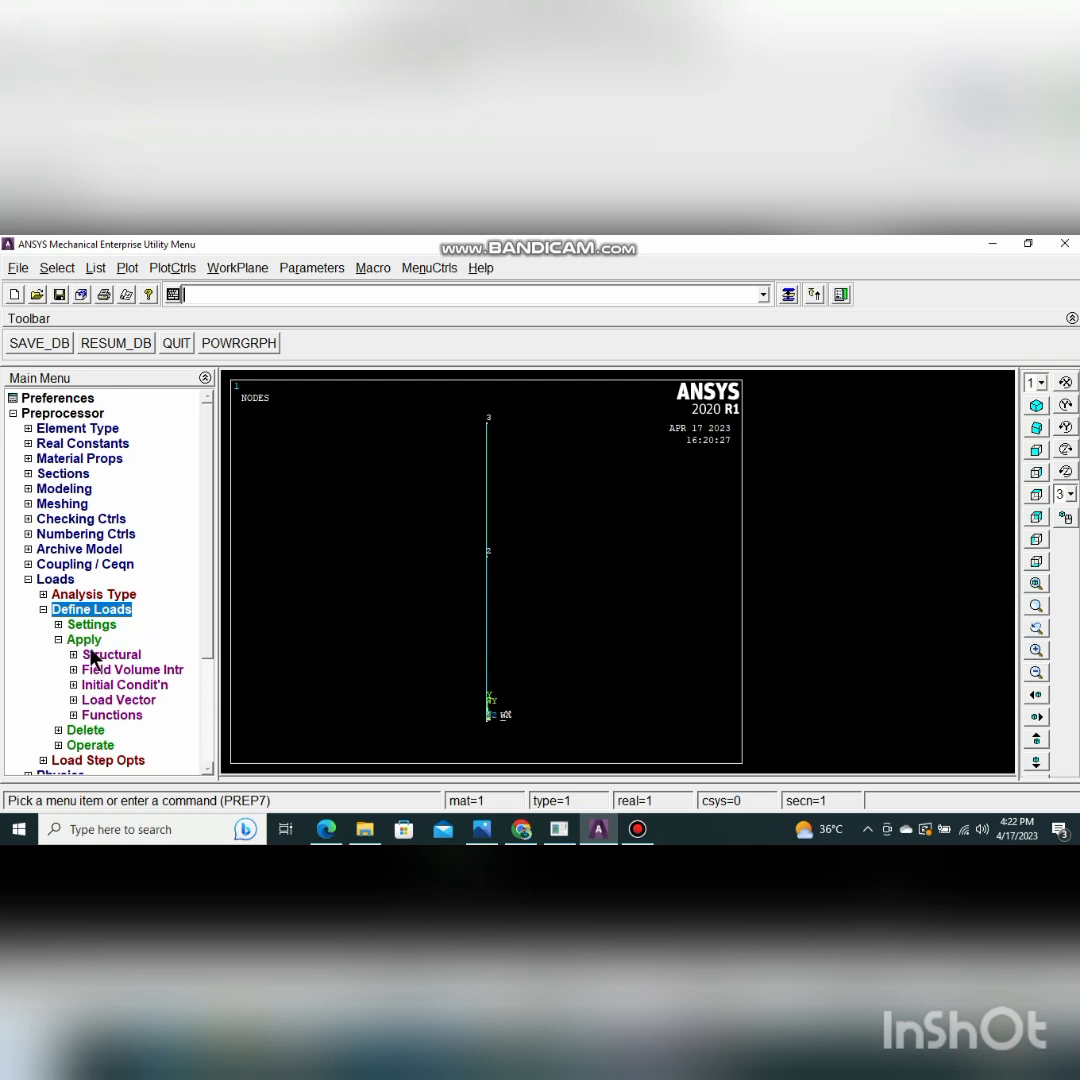
left_click(77, 641)
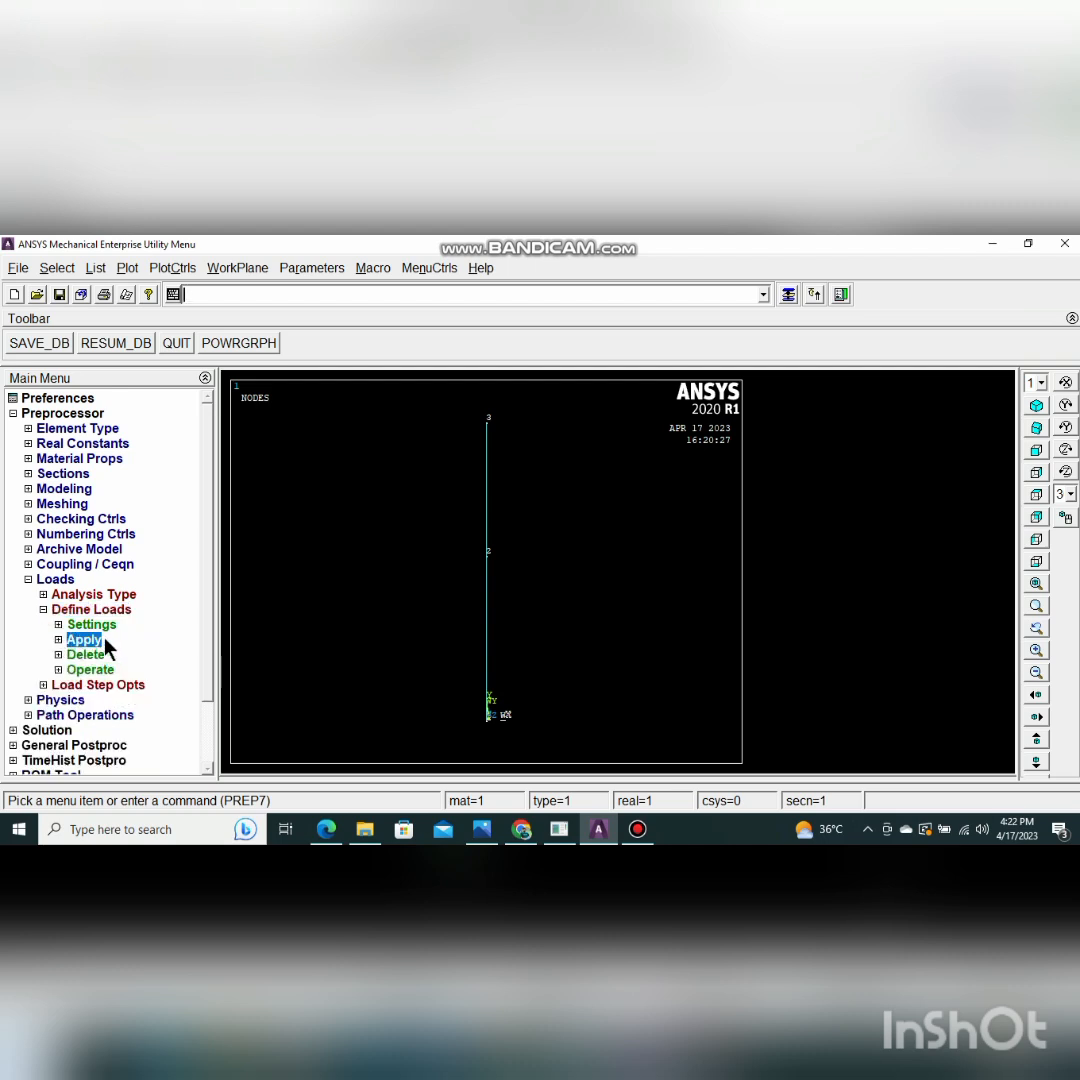
left_click(83, 642)
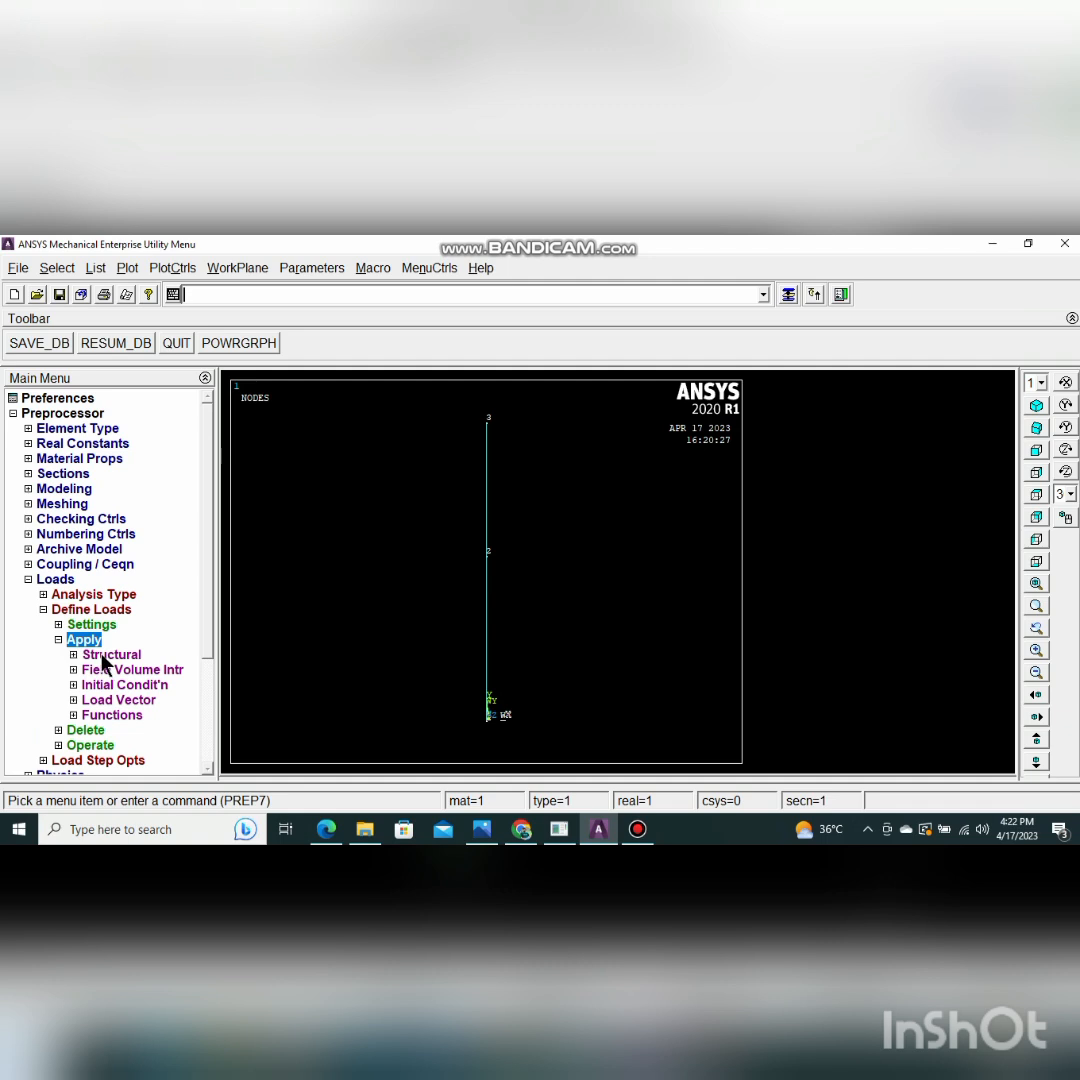
left_click(103, 656)
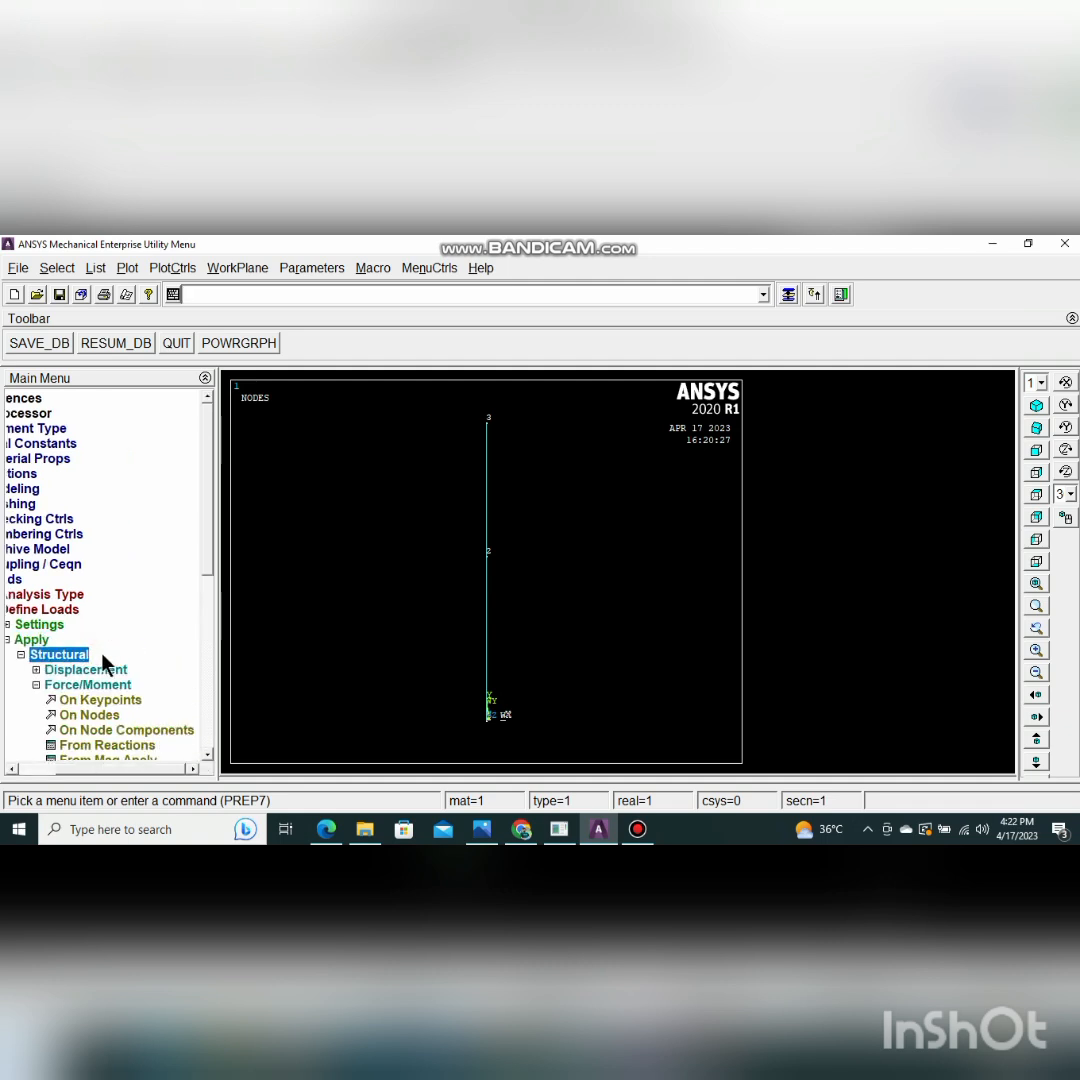
left_click(45, 684)
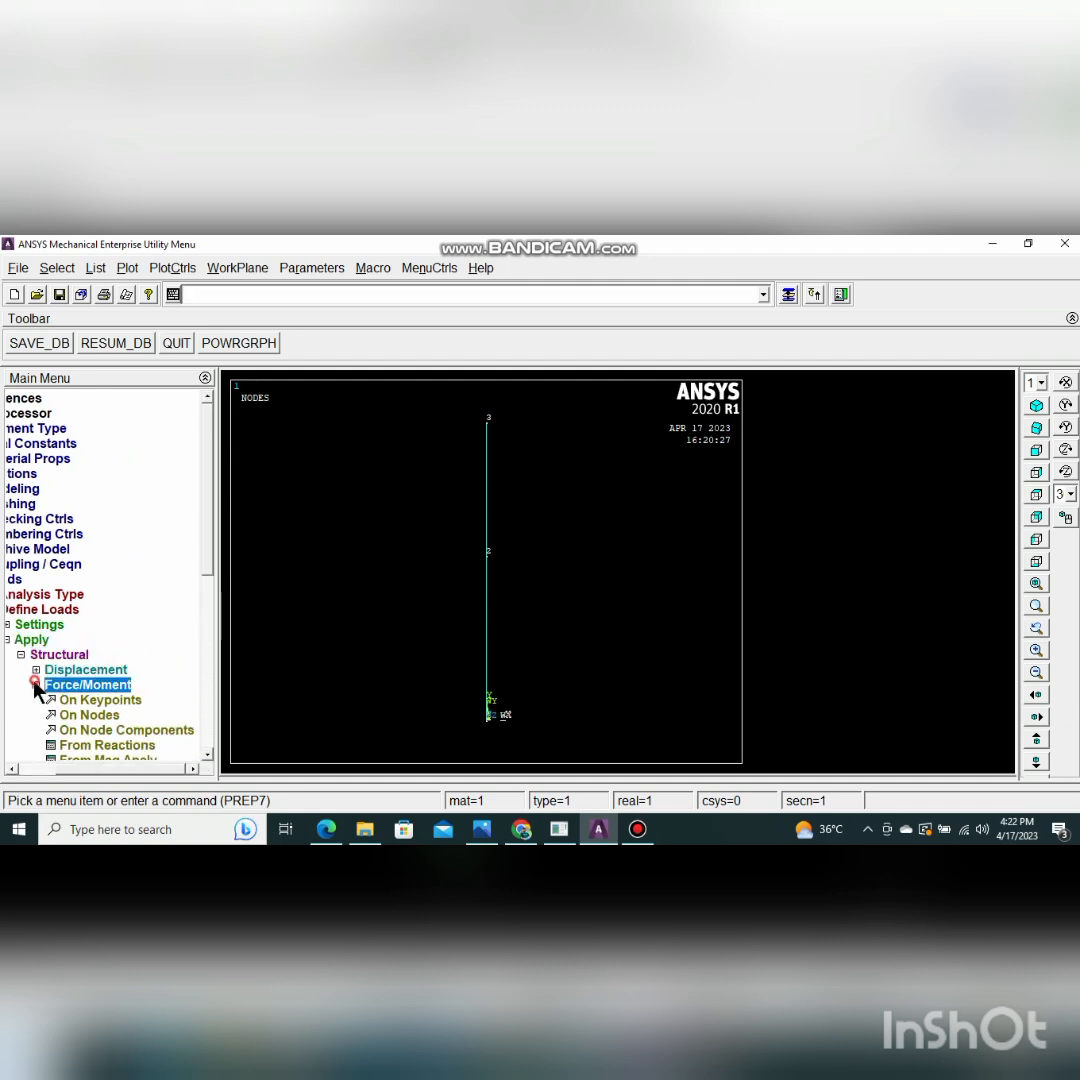
left_click(116, 671)
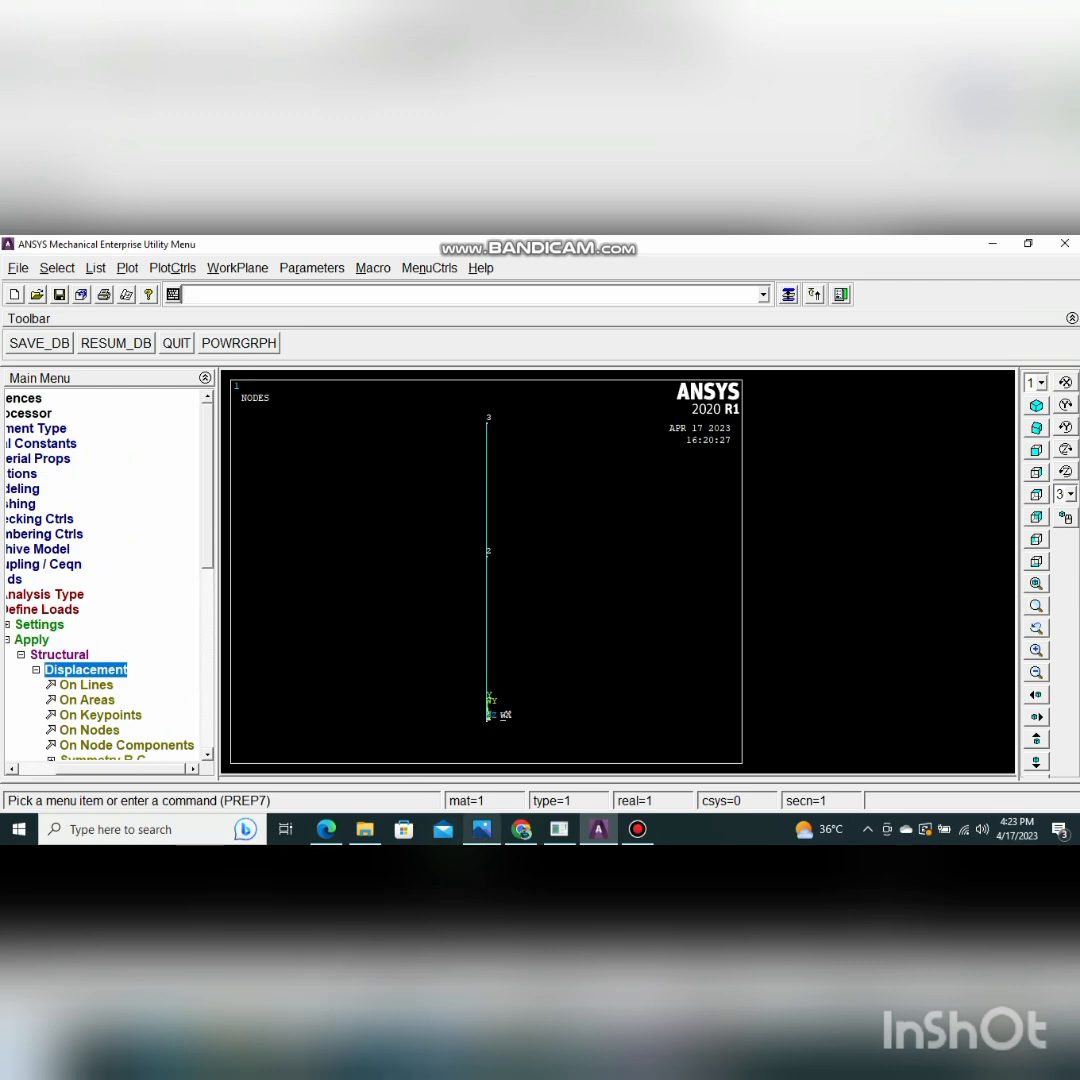
Constrain all degrees of freedom at the lowest and uppermost nodes, matching supports C and A in the problem figure
left_click(480, 830)
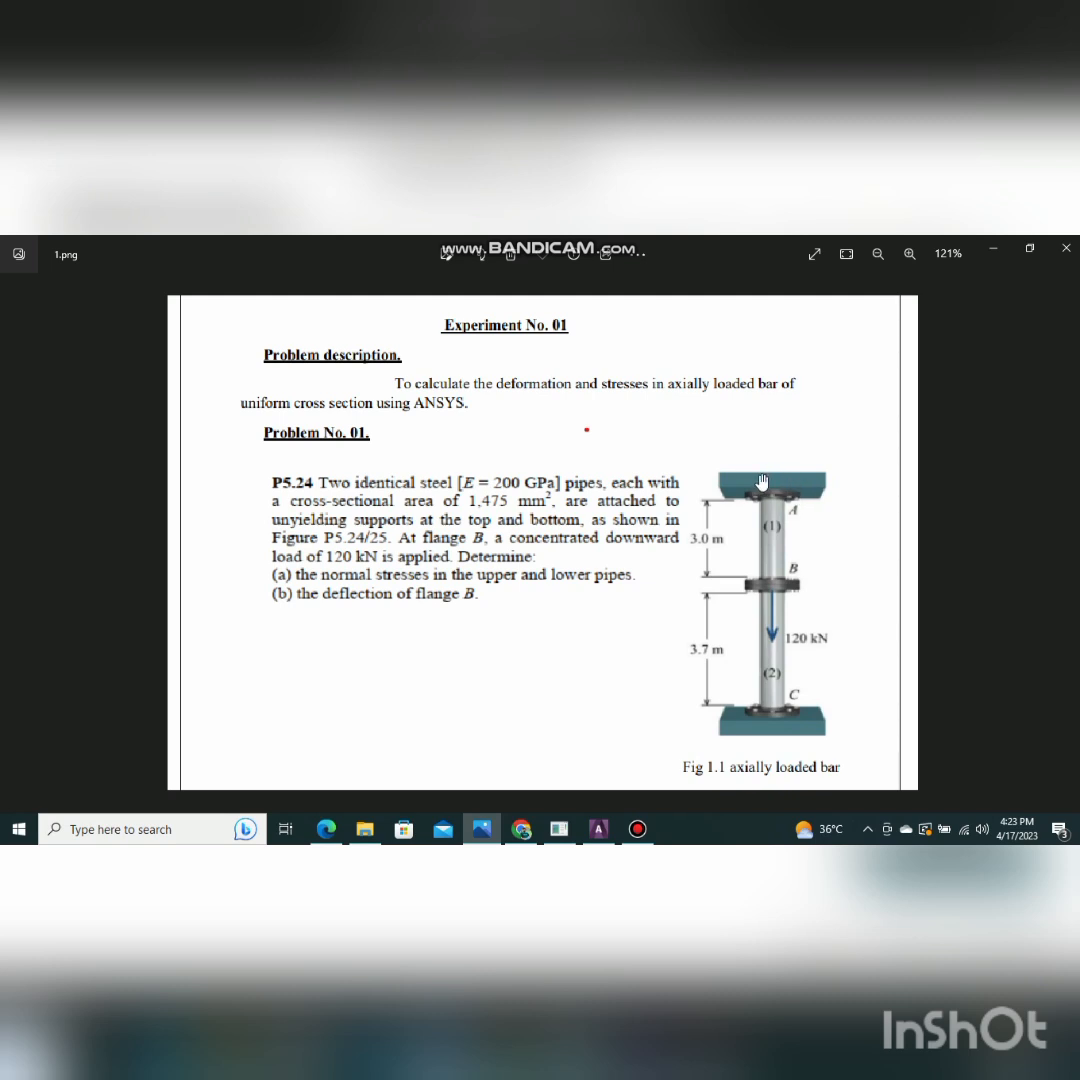
mouse_move(487, 836)
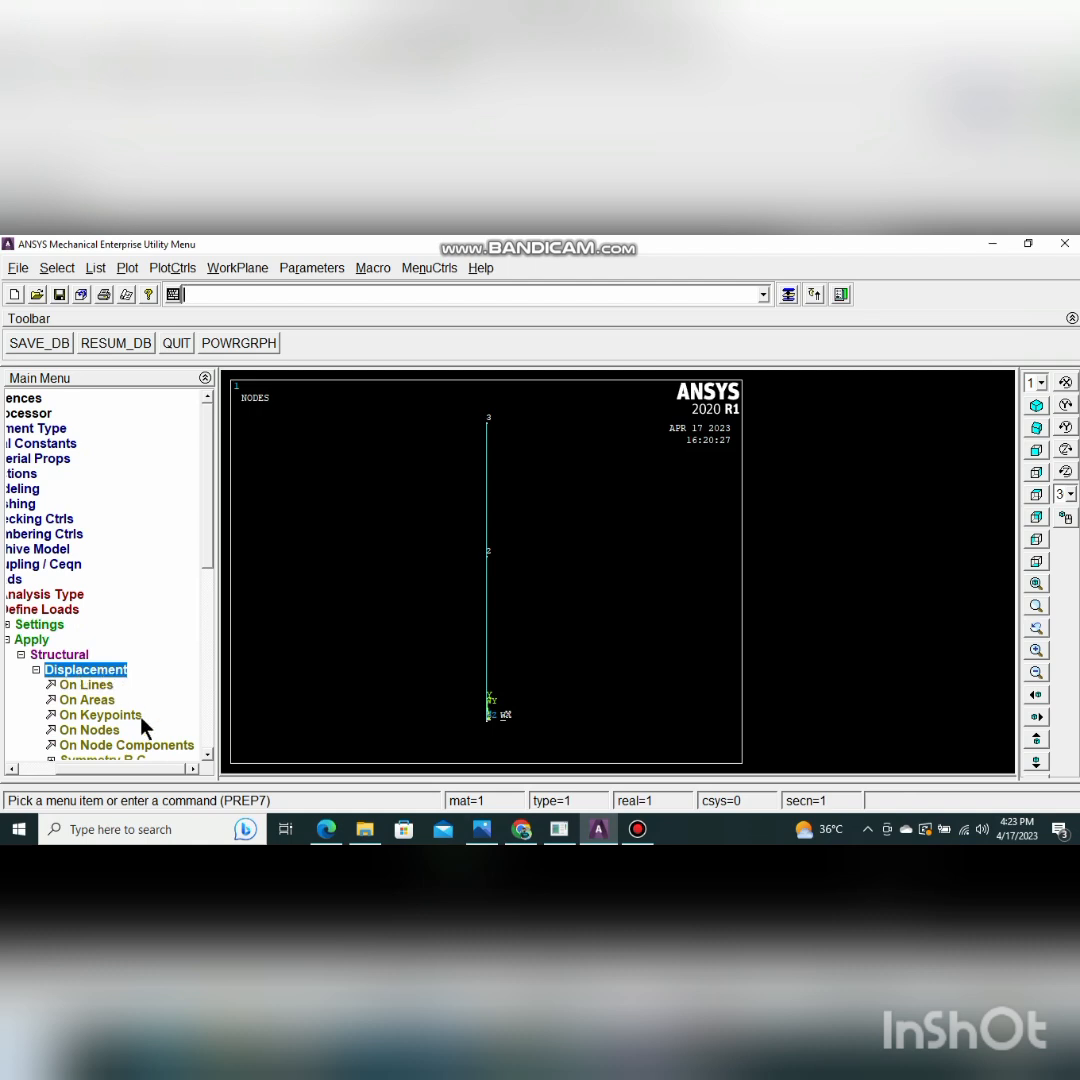
left_click(86, 730)
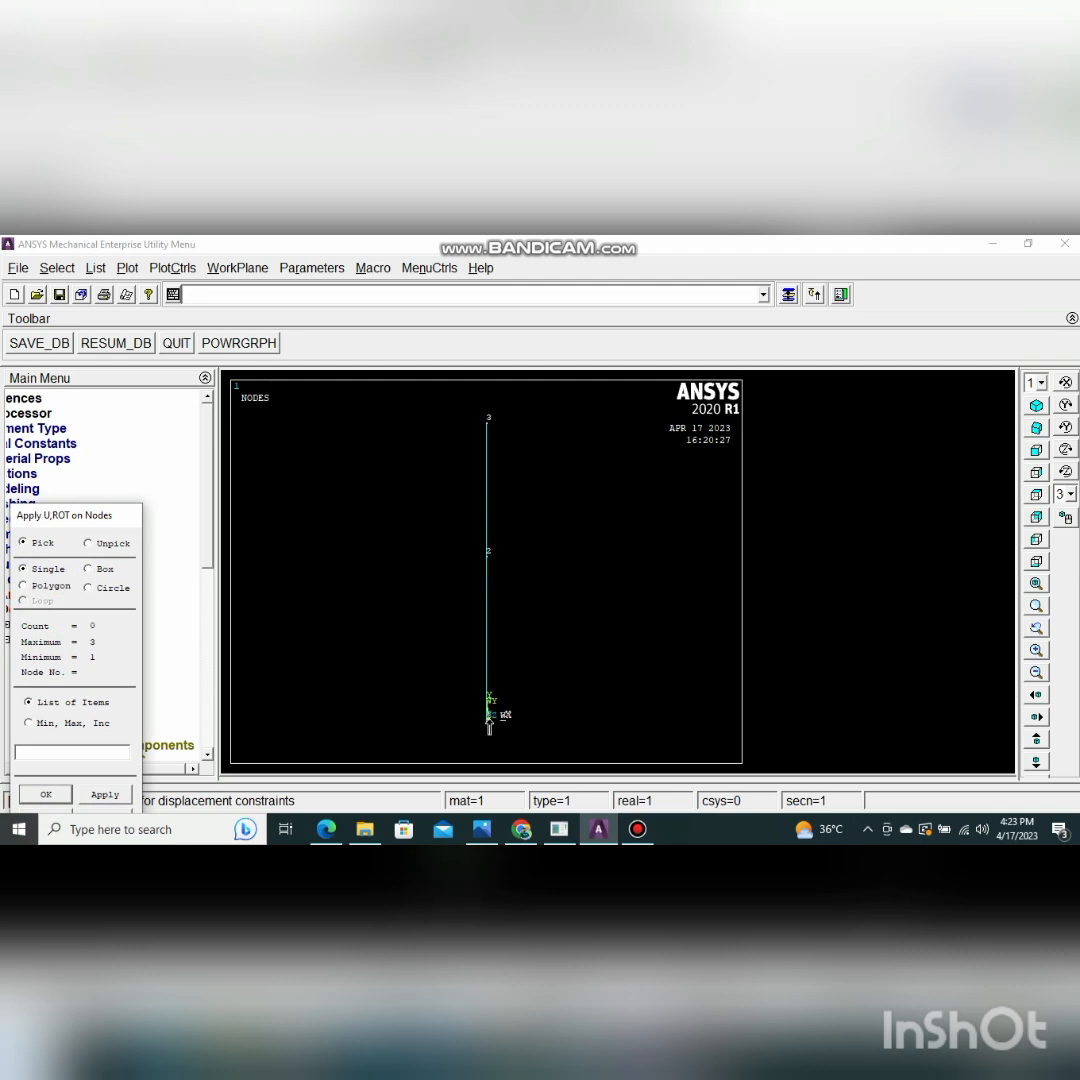
left_click(487, 717)
left_click(487, 423)
left_click(45, 795)
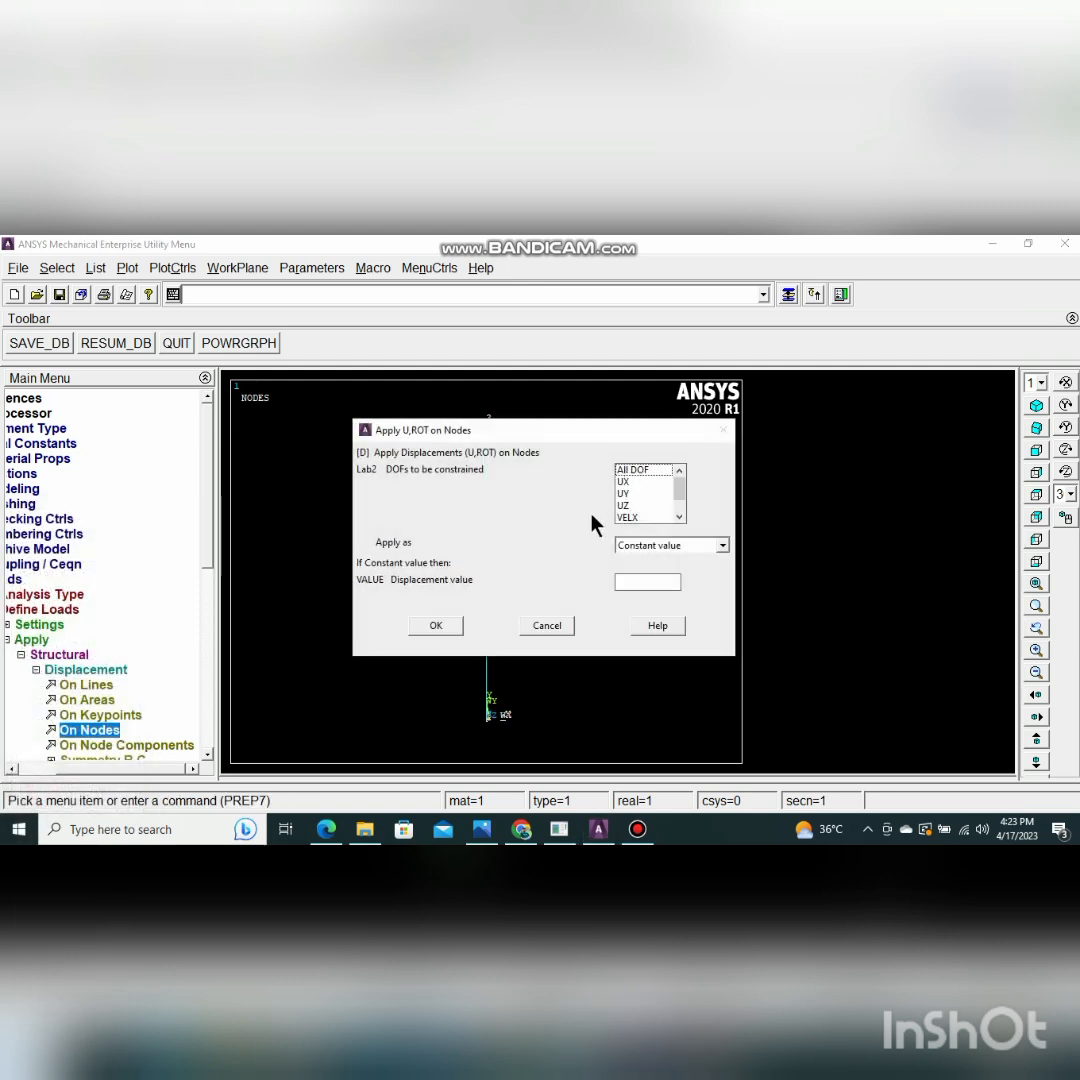
left_click(633, 470)
left_click(439, 627)
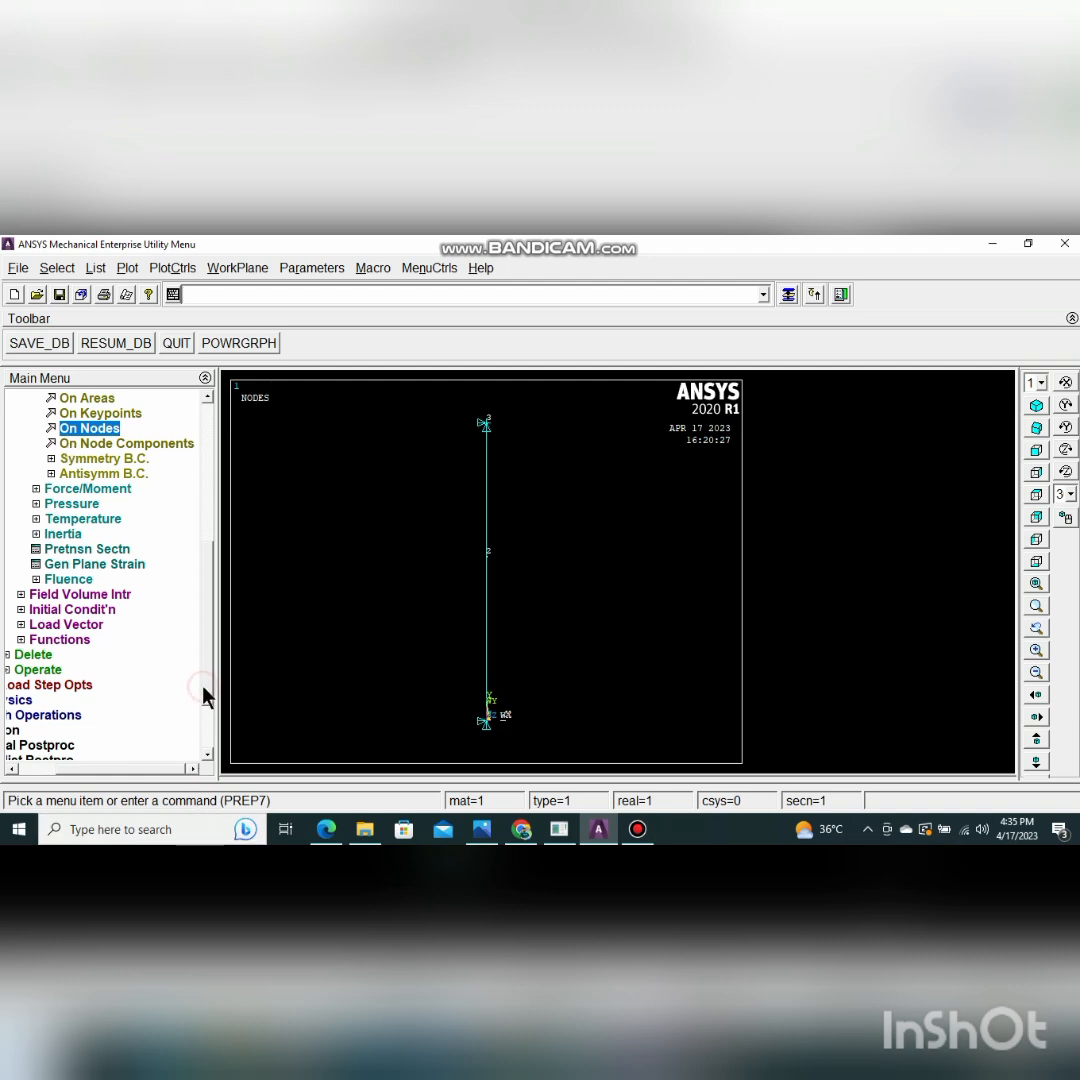
Apply a constant FY force of -120 to node 2 for the downward load at flange B in the problem figure
scroll(205, 692, "up", 3)
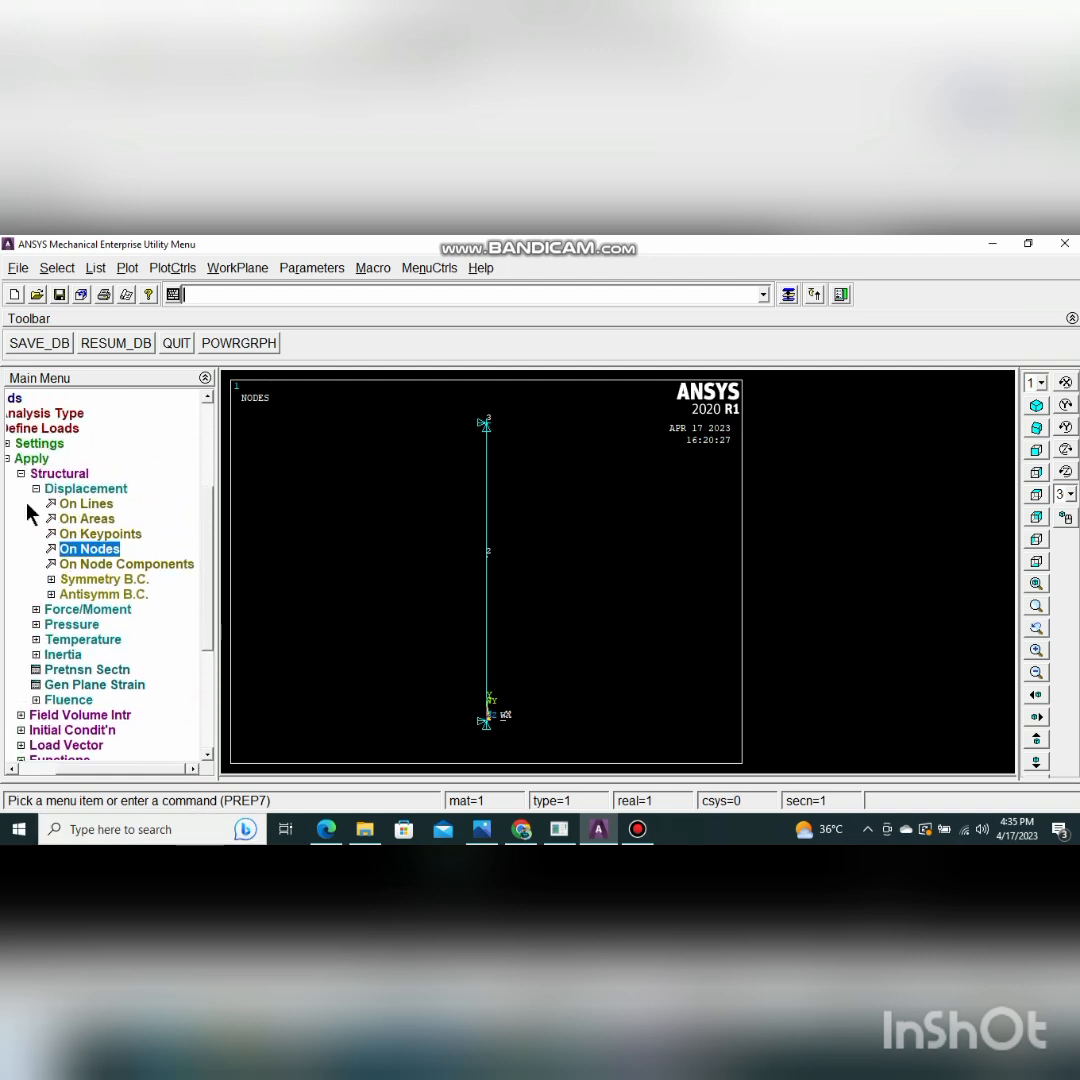
left_click(37, 489)
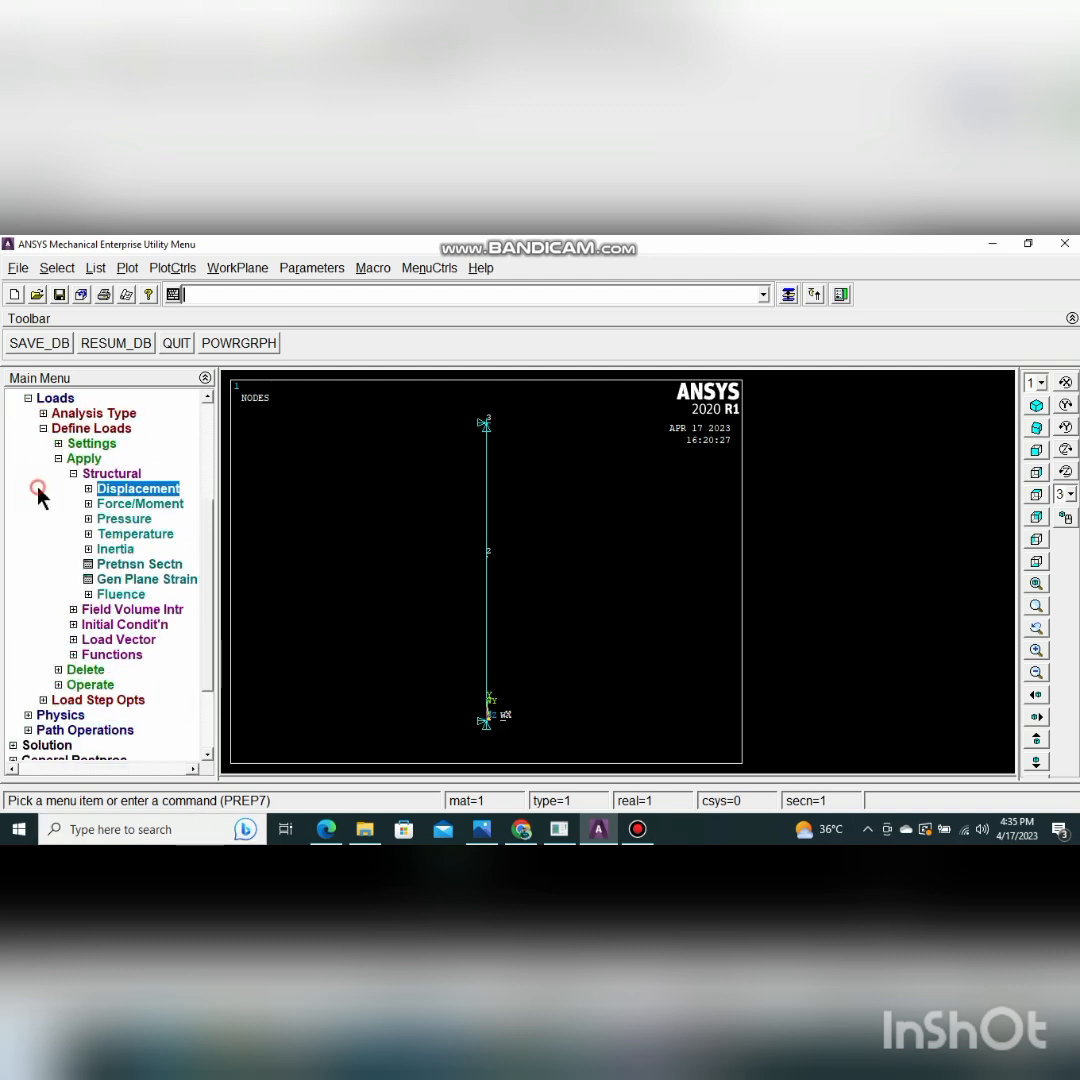
left_click(117, 506)
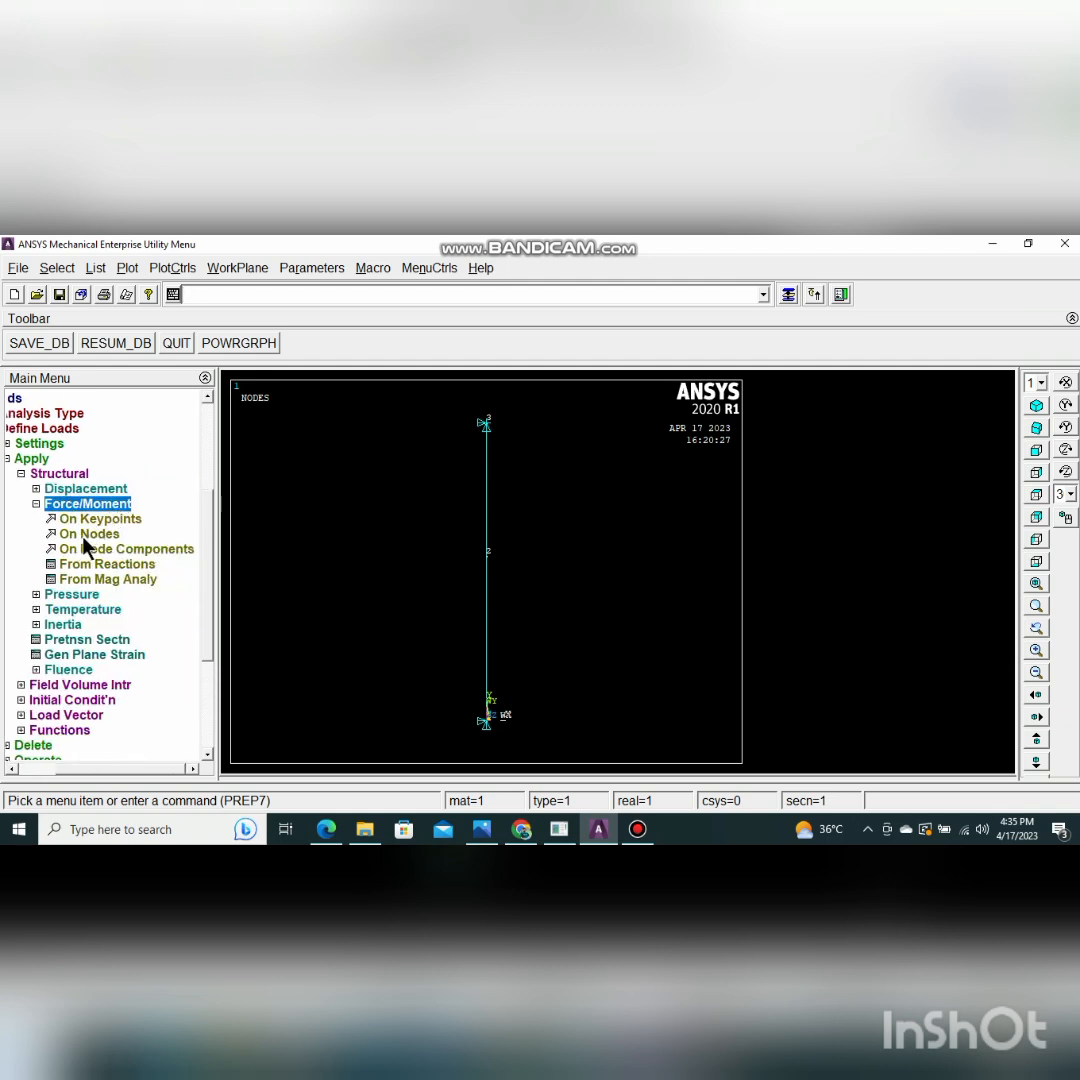
left_click(86, 540)
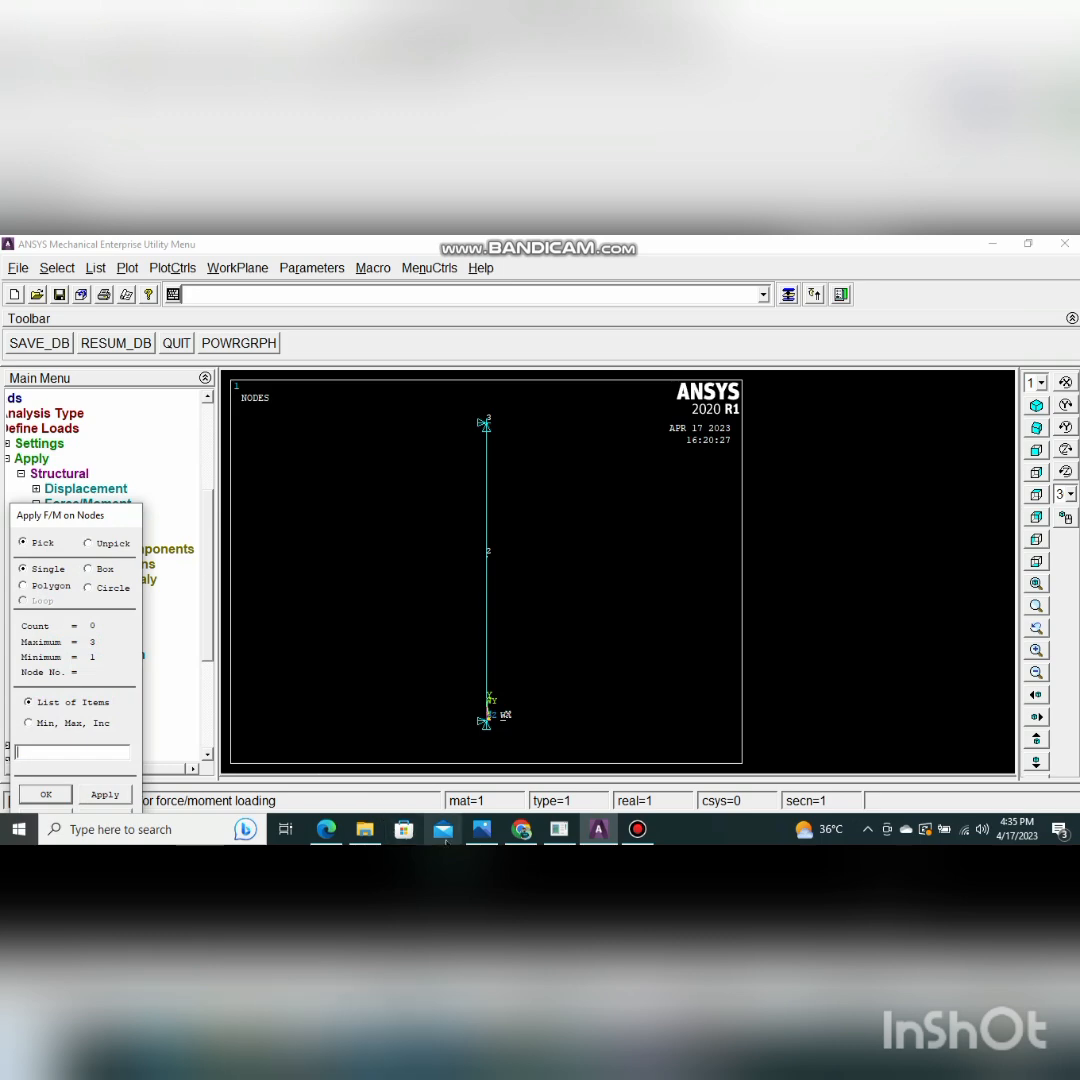
left_click(482, 829)
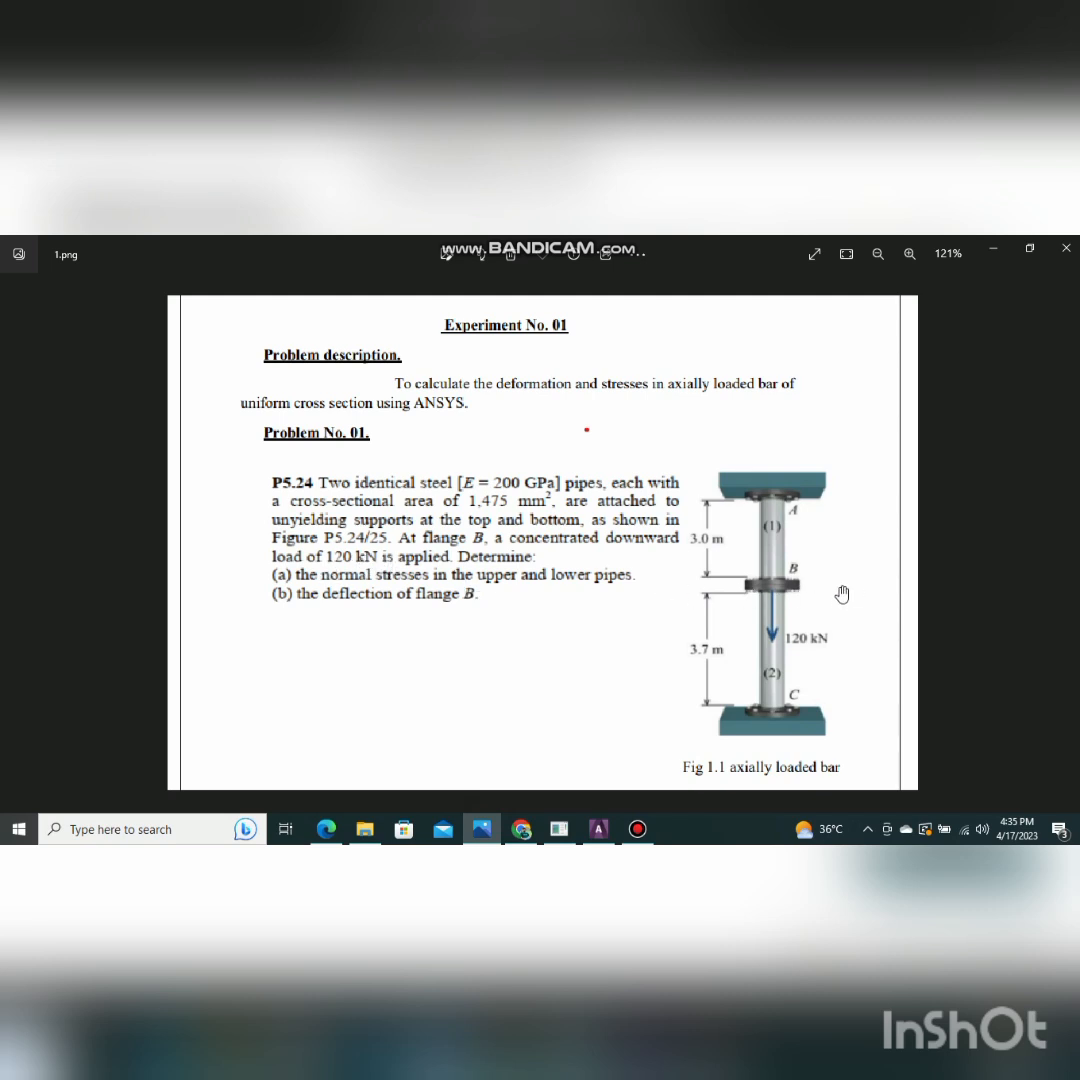
left_click(483, 830)
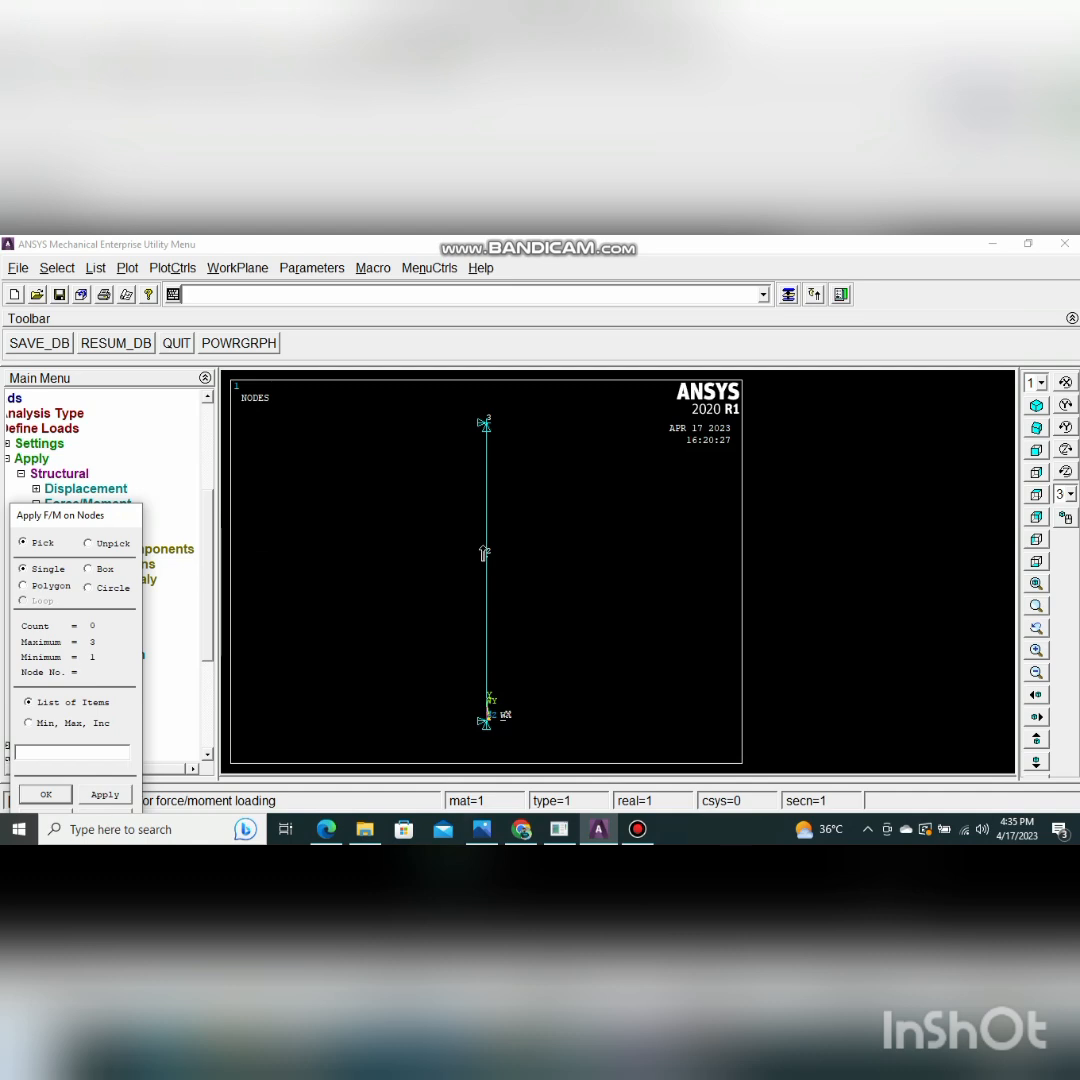
left_click(51, 752)
type("2")
left_click(44, 795)
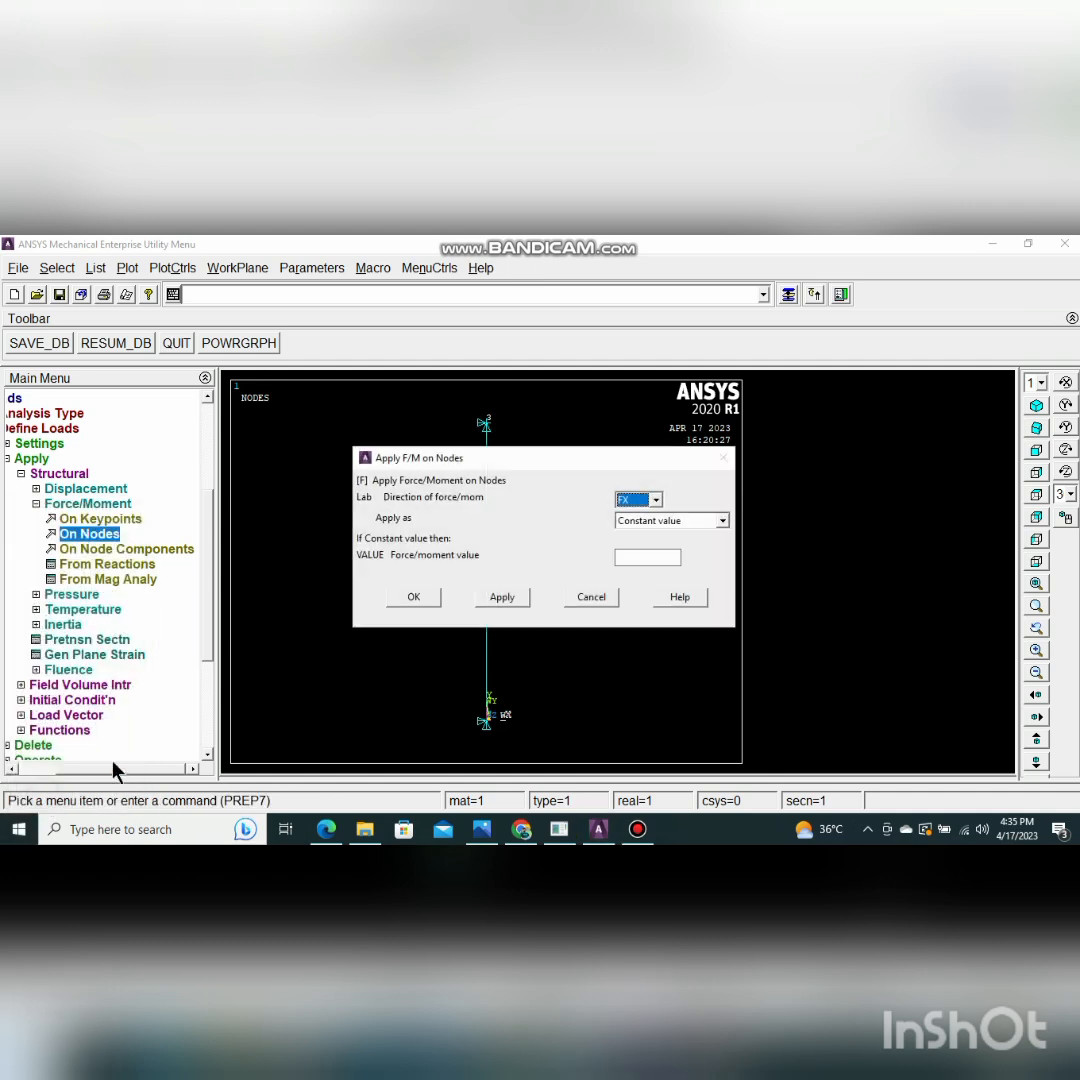
left_click(657, 501)
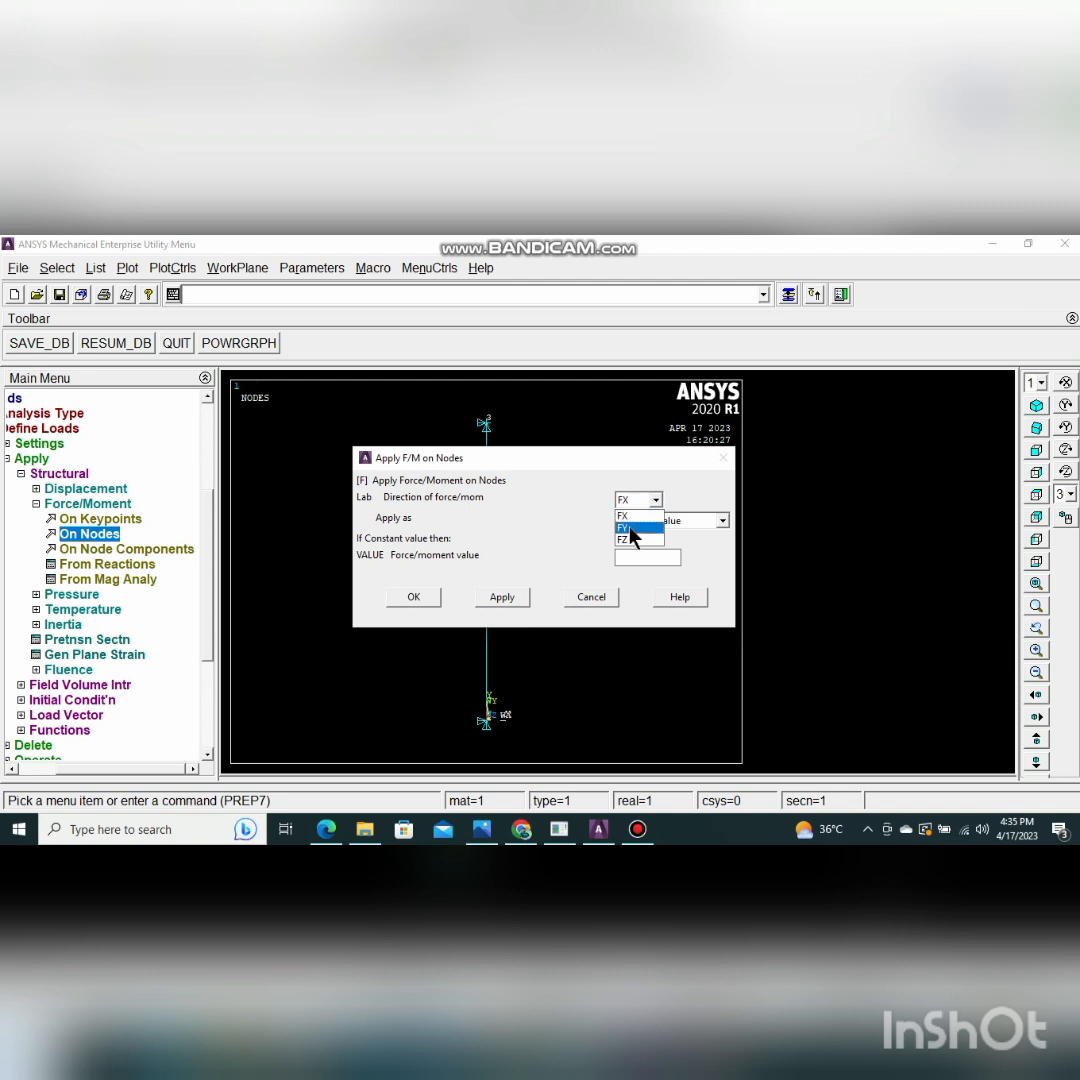
left_click(631, 528)
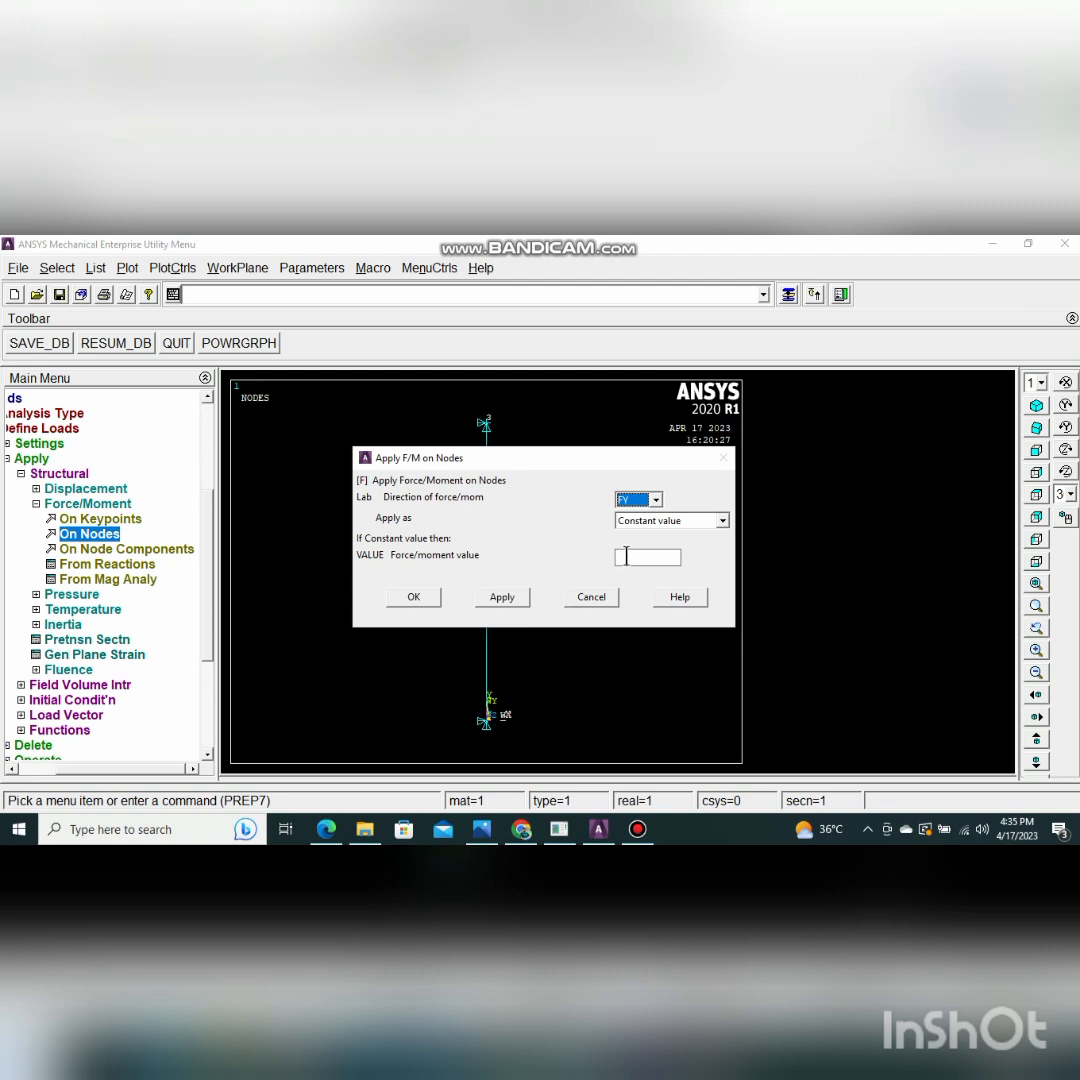
left_click(665, 557)
type("-120")
left_click(410, 597)
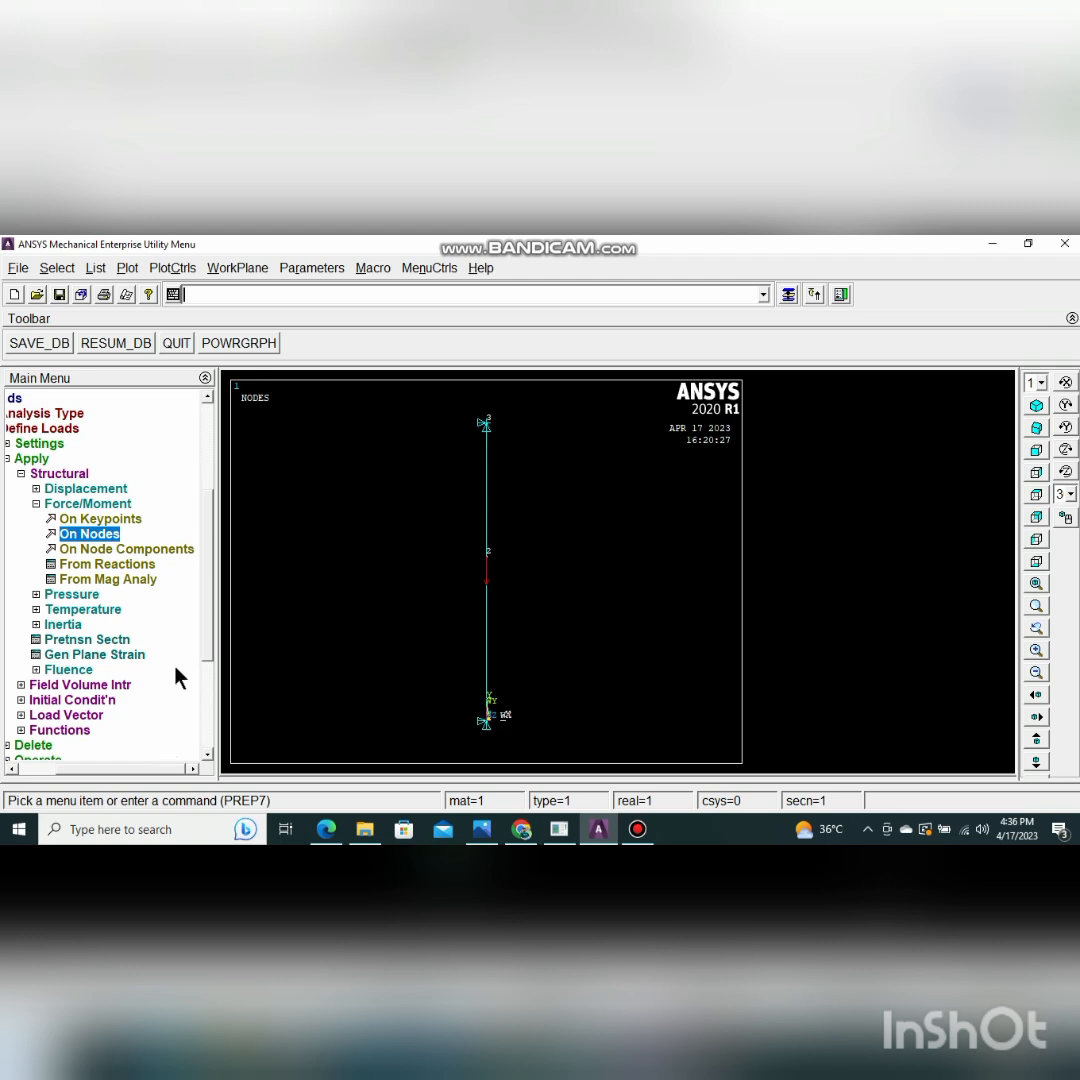
Leave the preprocessor, solve the current load step and dismiss the completion note
scroll(205, 658, "up", 2)
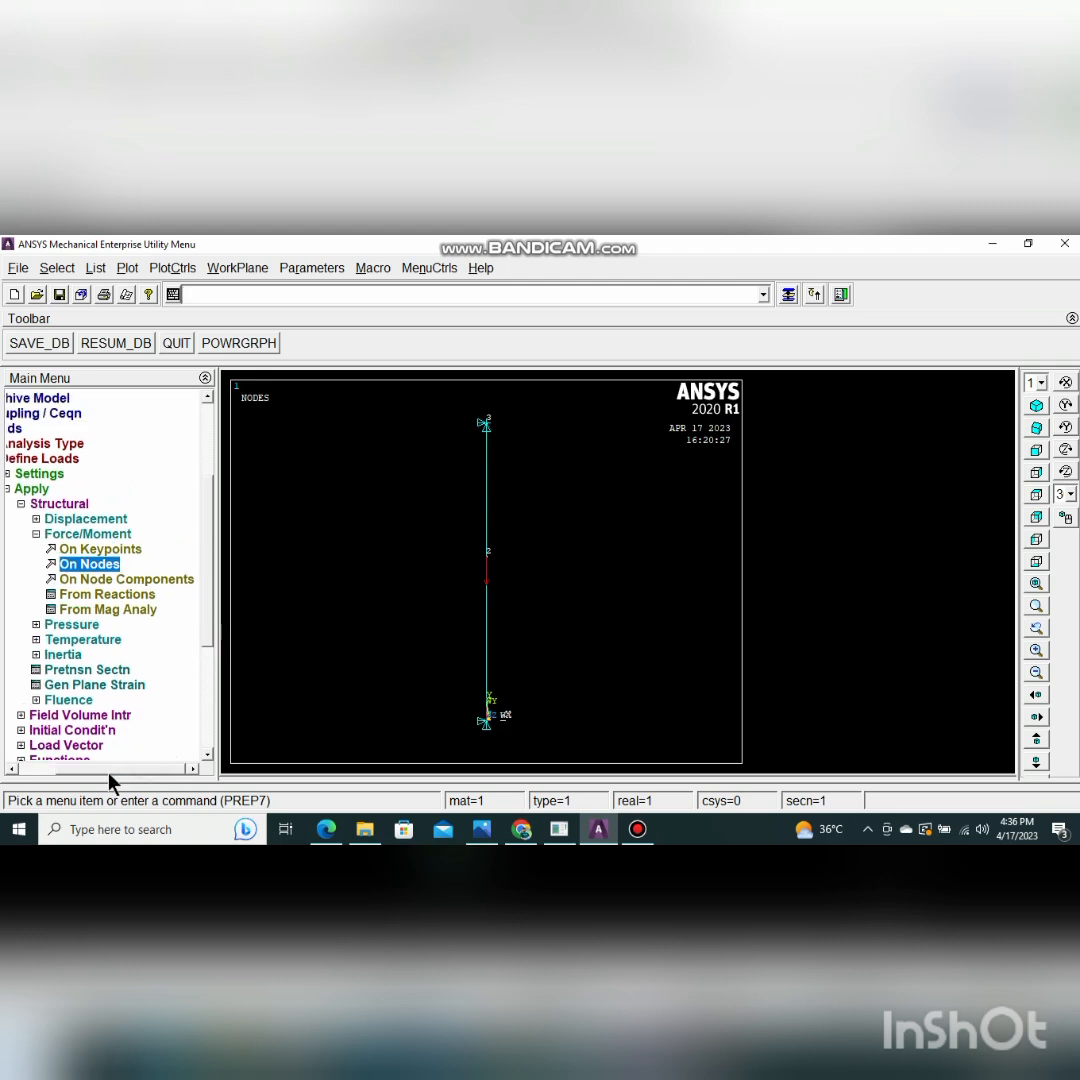
left_click_drag(111, 770, 61, 770)
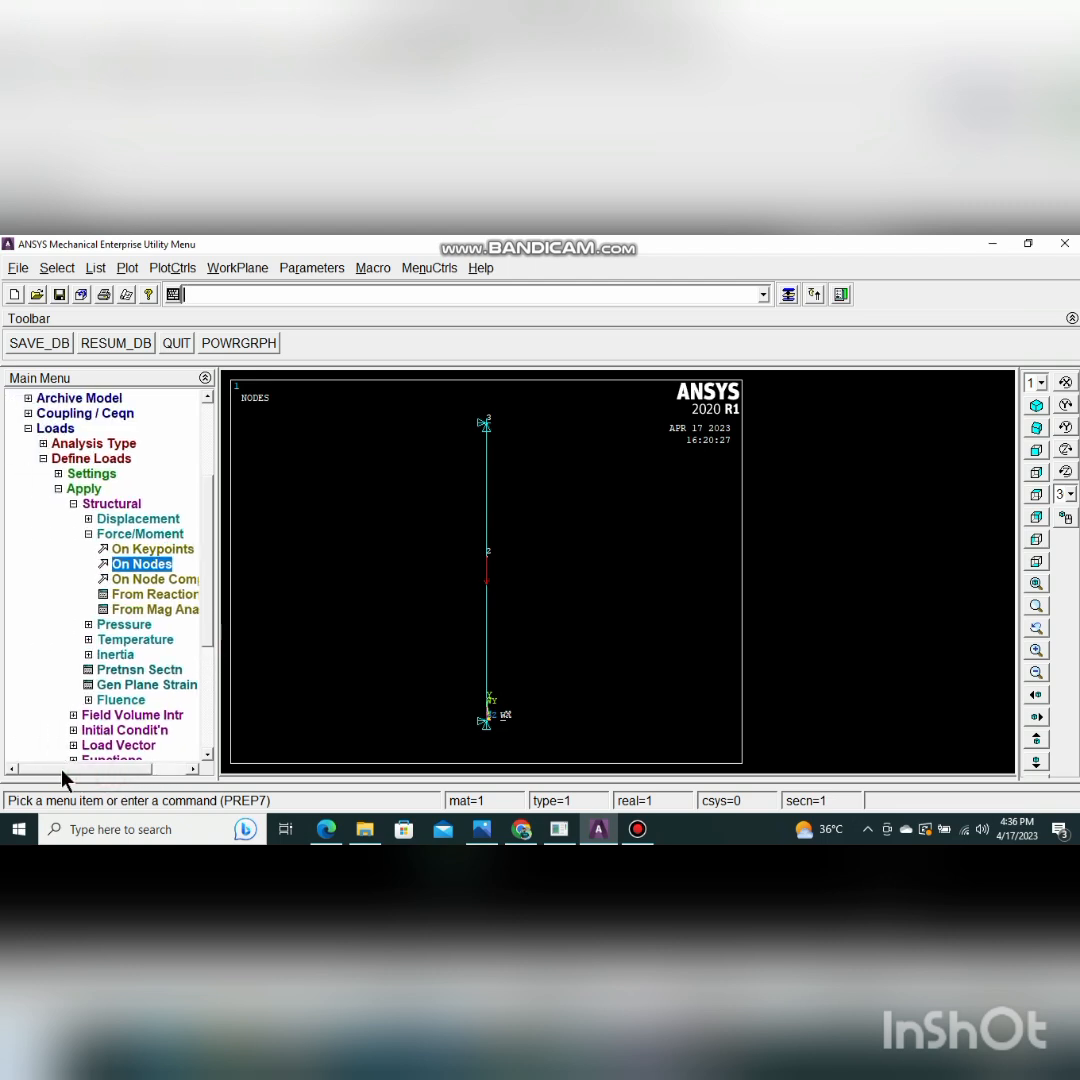
left_click(44, 459)
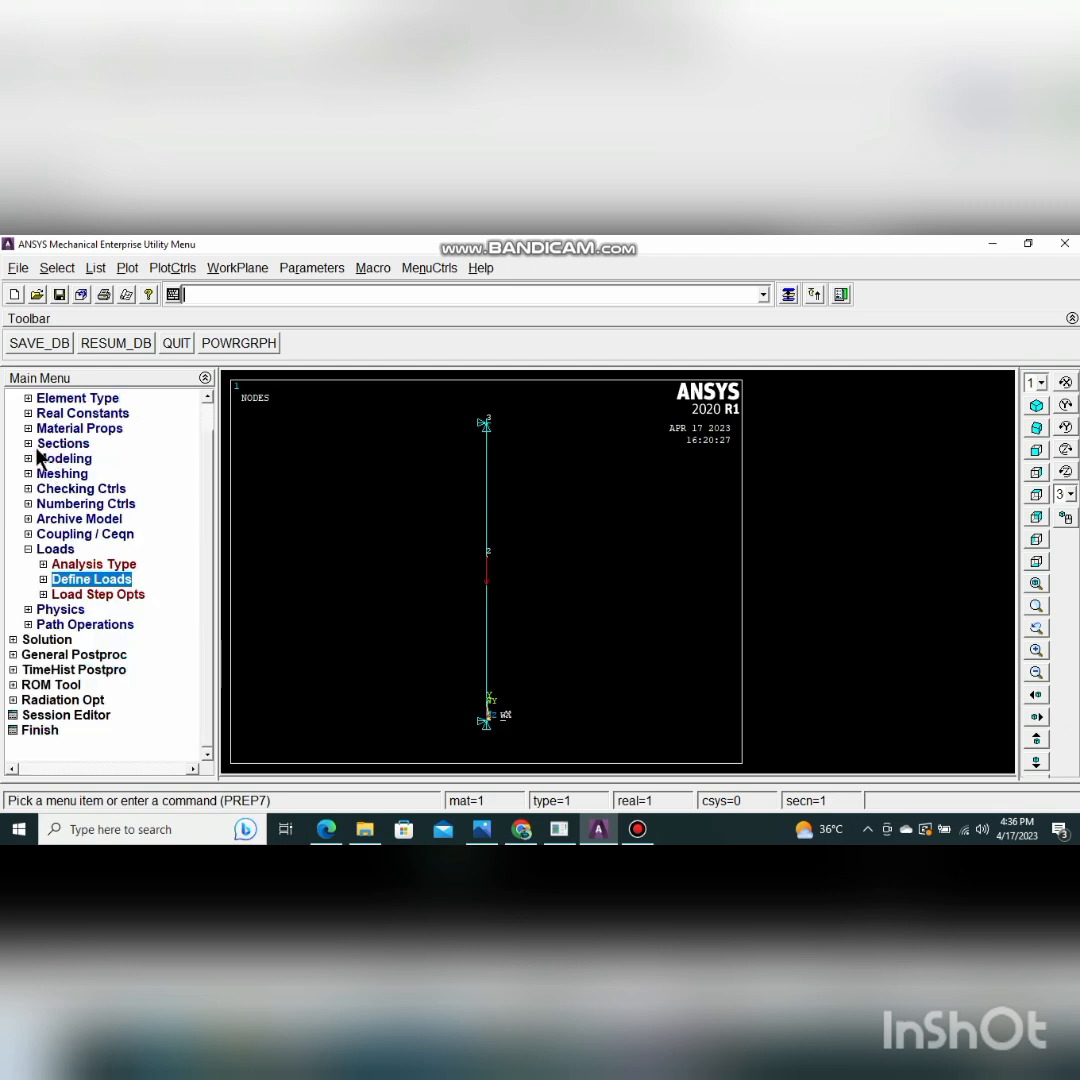
left_click(29, 550)
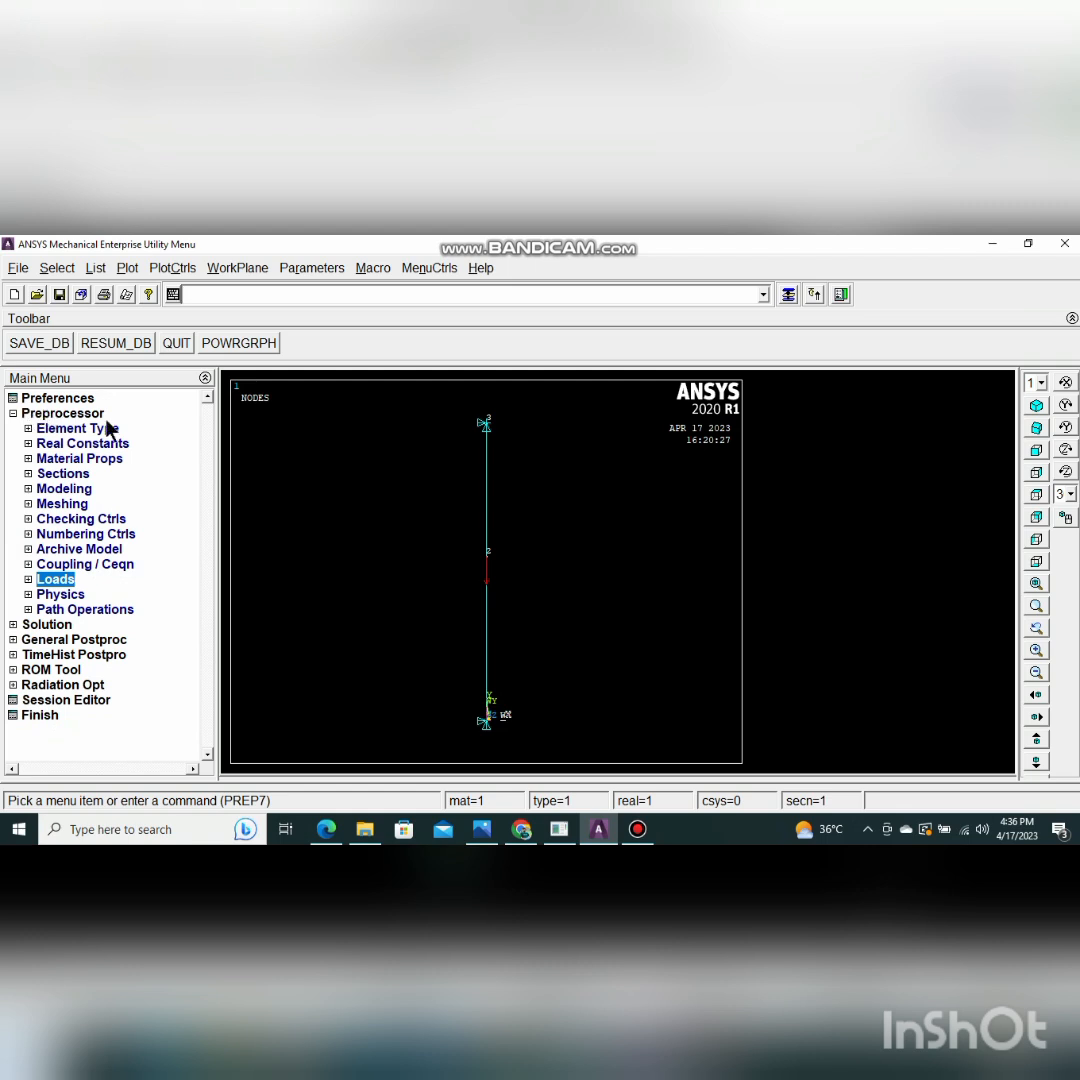
left_click(13, 413)
left_click(42, 429)
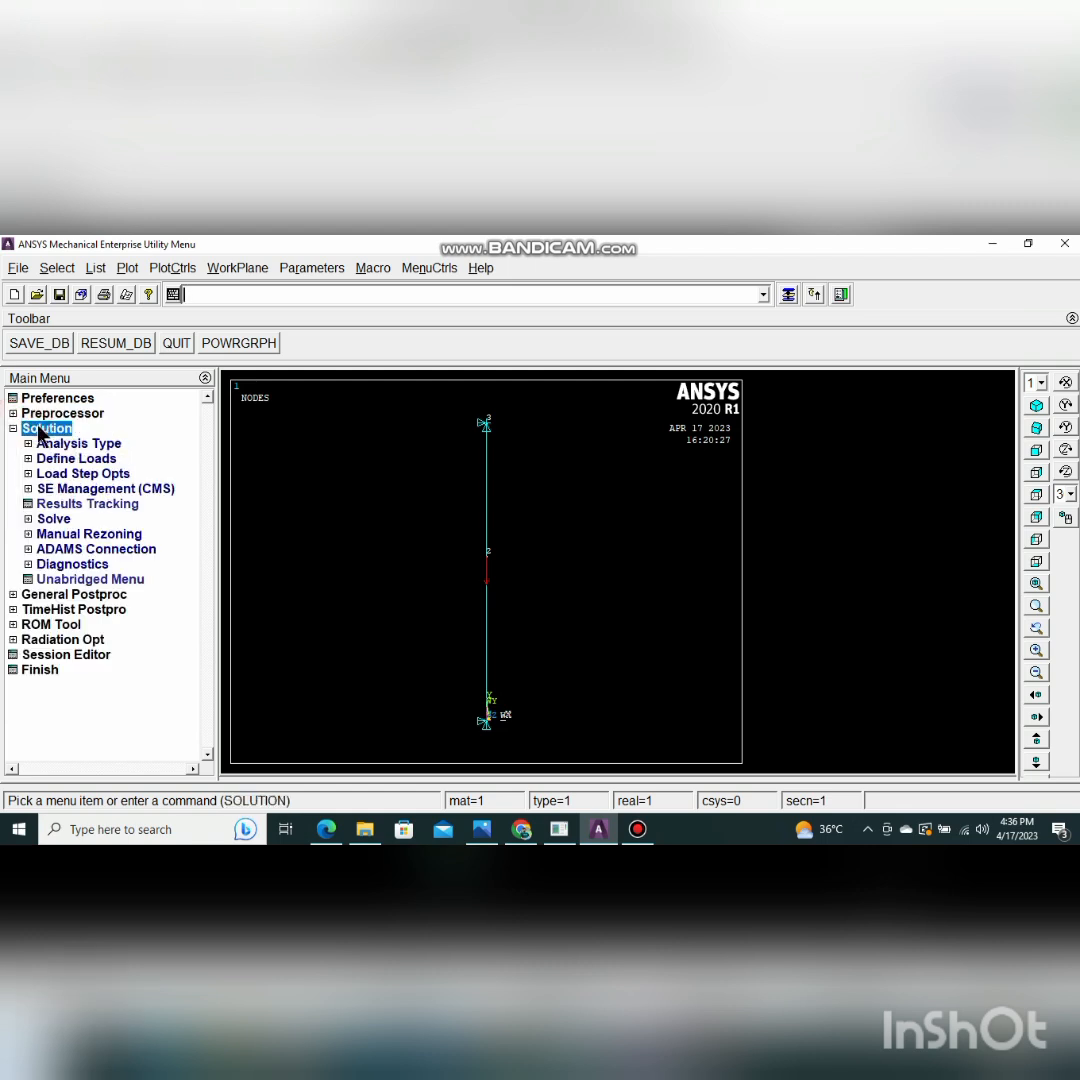
left_click(45, 520)
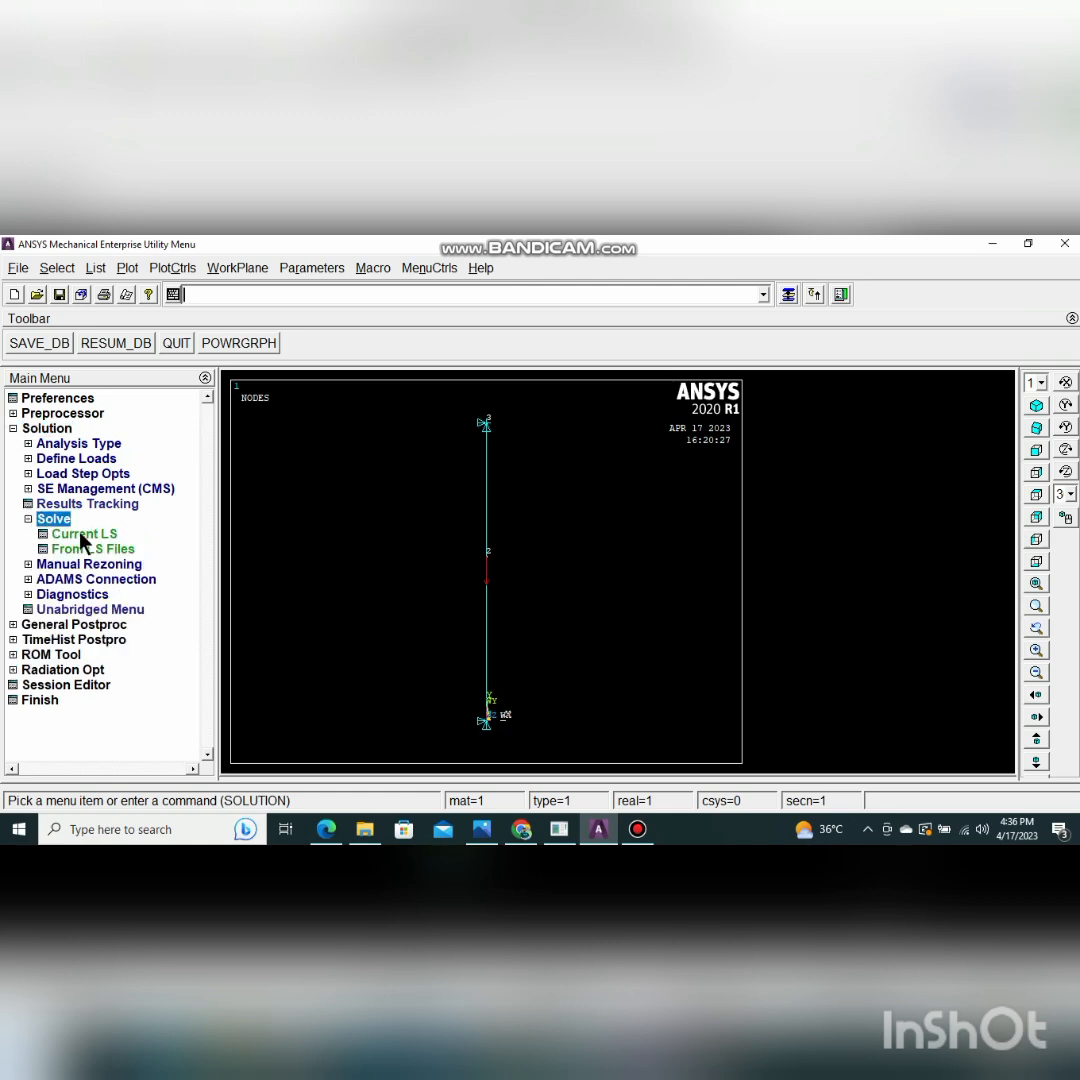
left_click(70, 535)
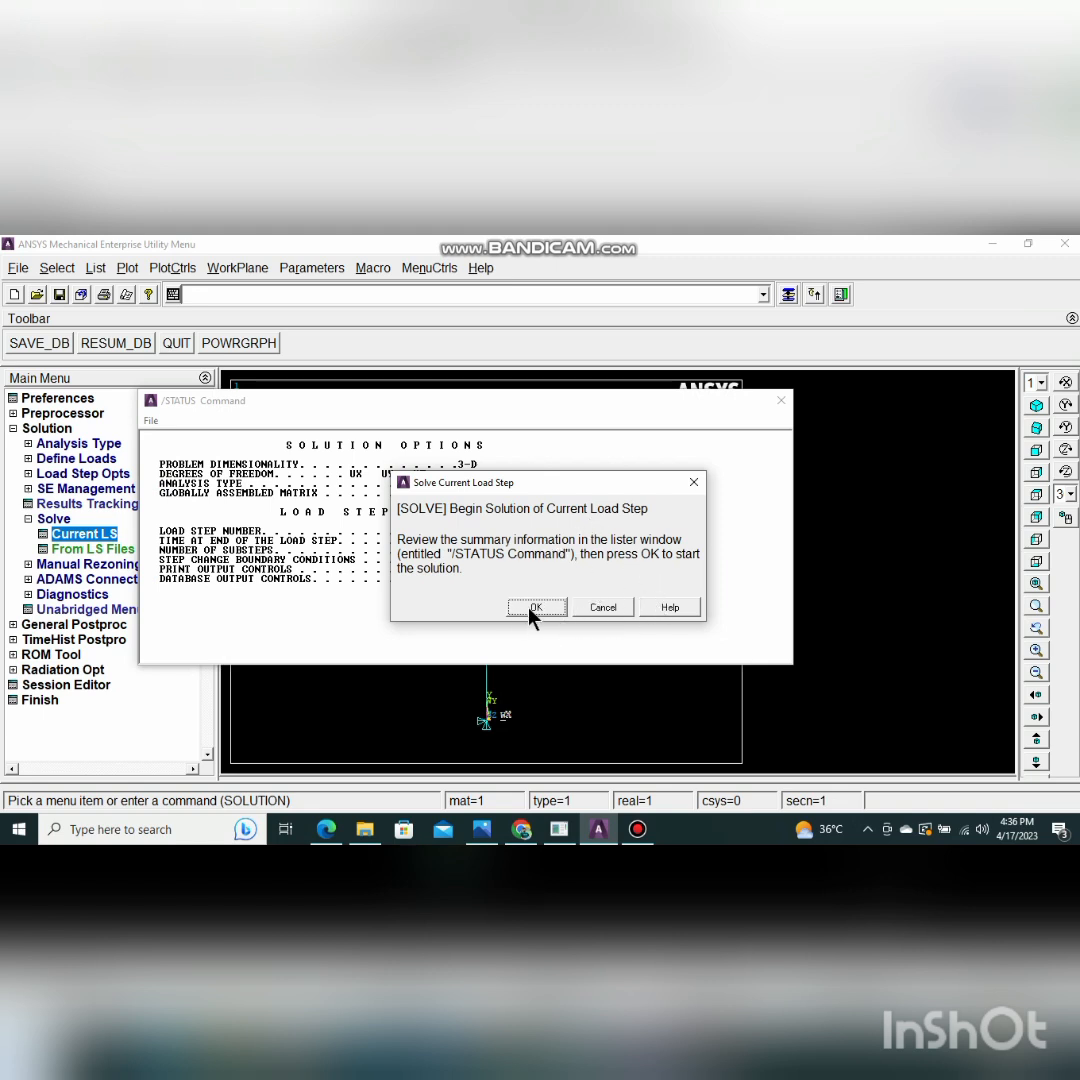
left_click(535, 608)
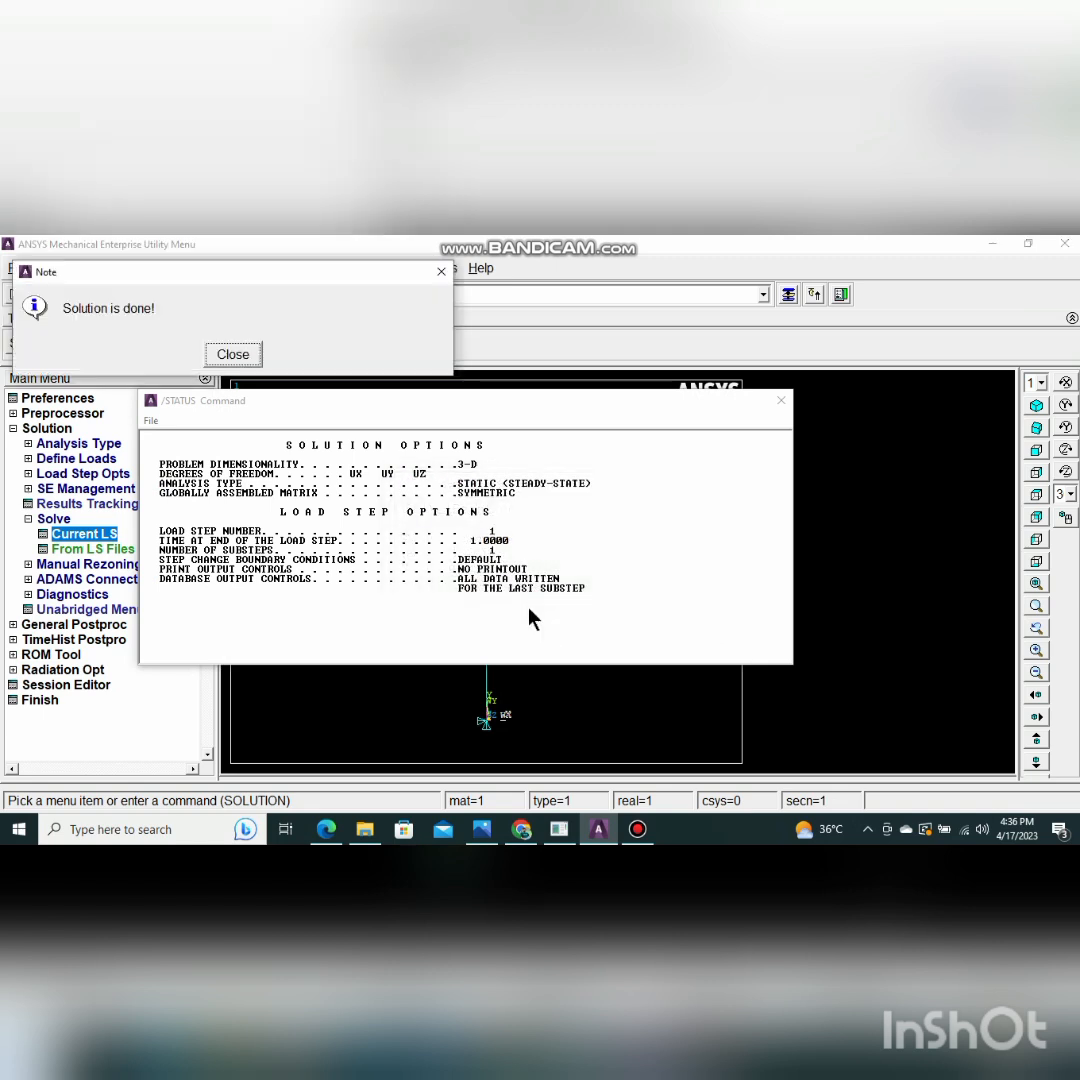
left_click(232, 355)
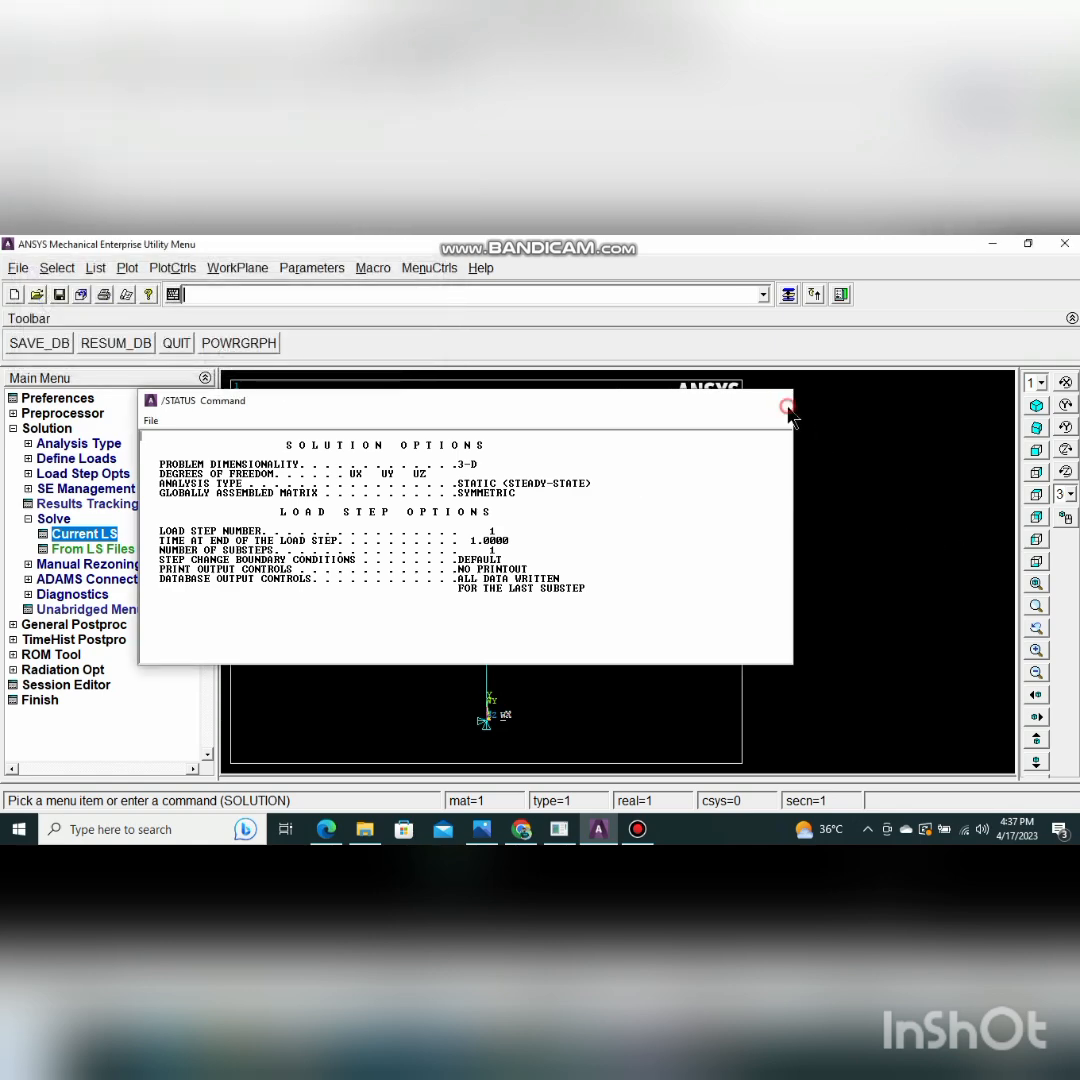
Dismiss the solution status listing, leave the solution commands and enter the general postprocessor
left_click(781, 401)
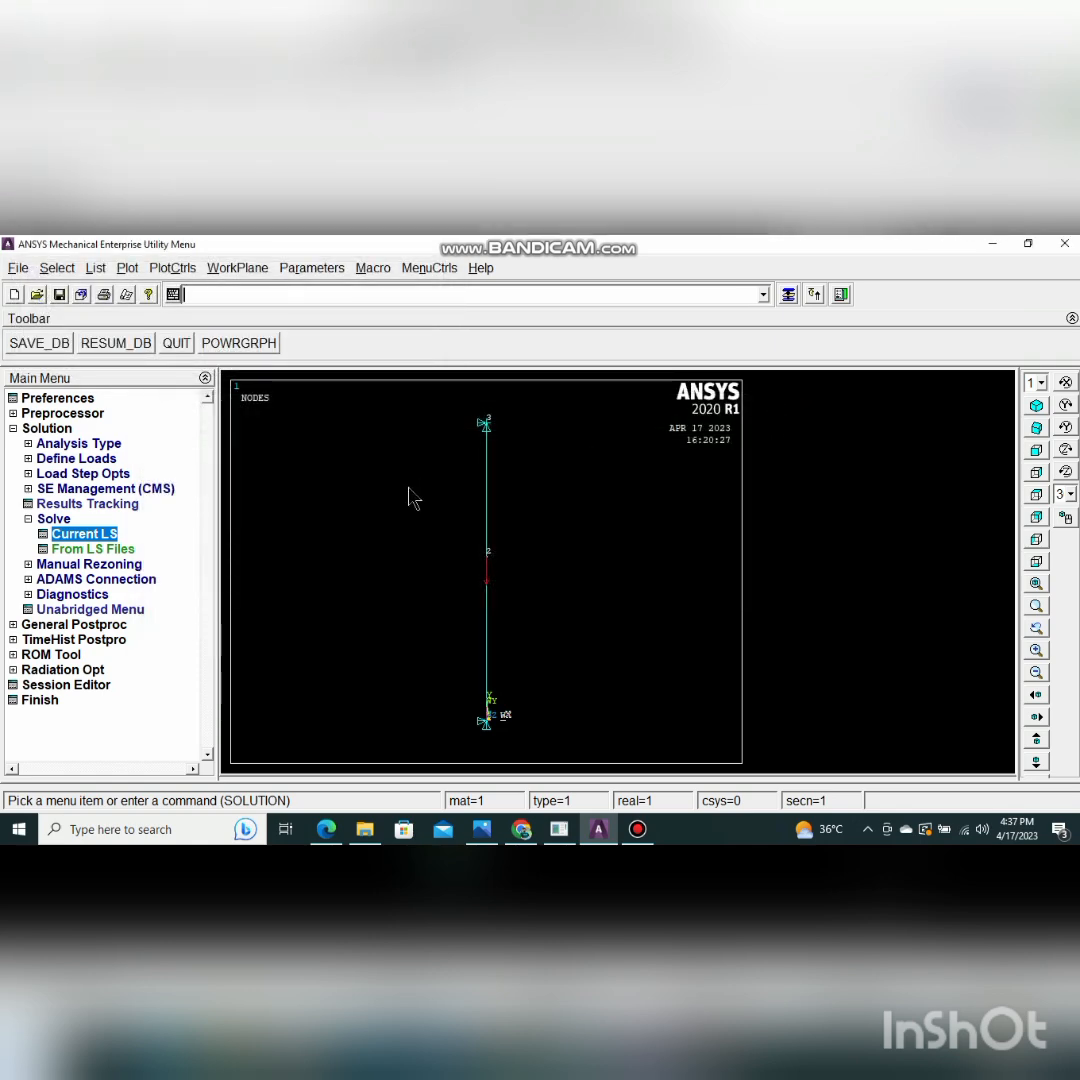
left_click(28, 519)
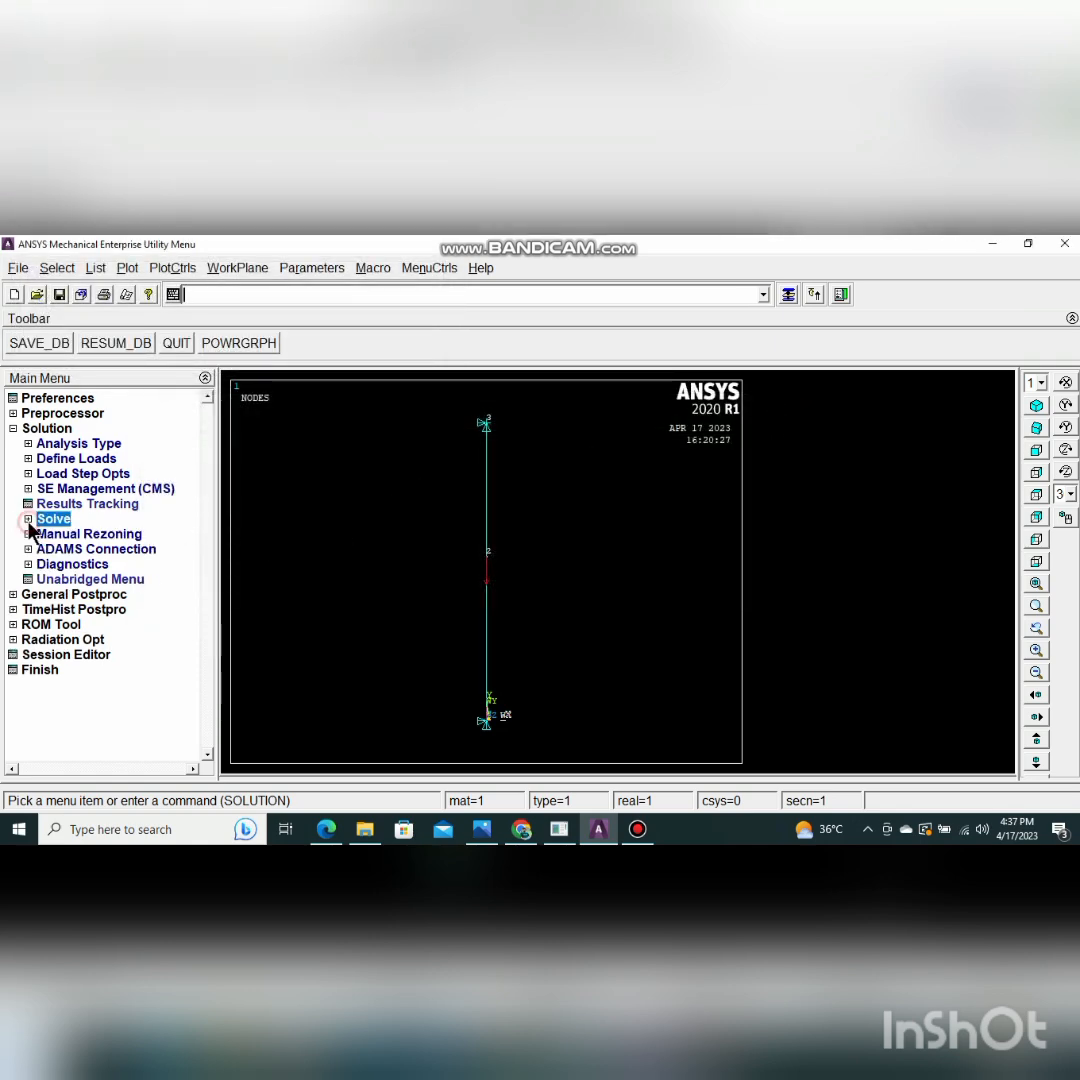
left_click(13, 428)
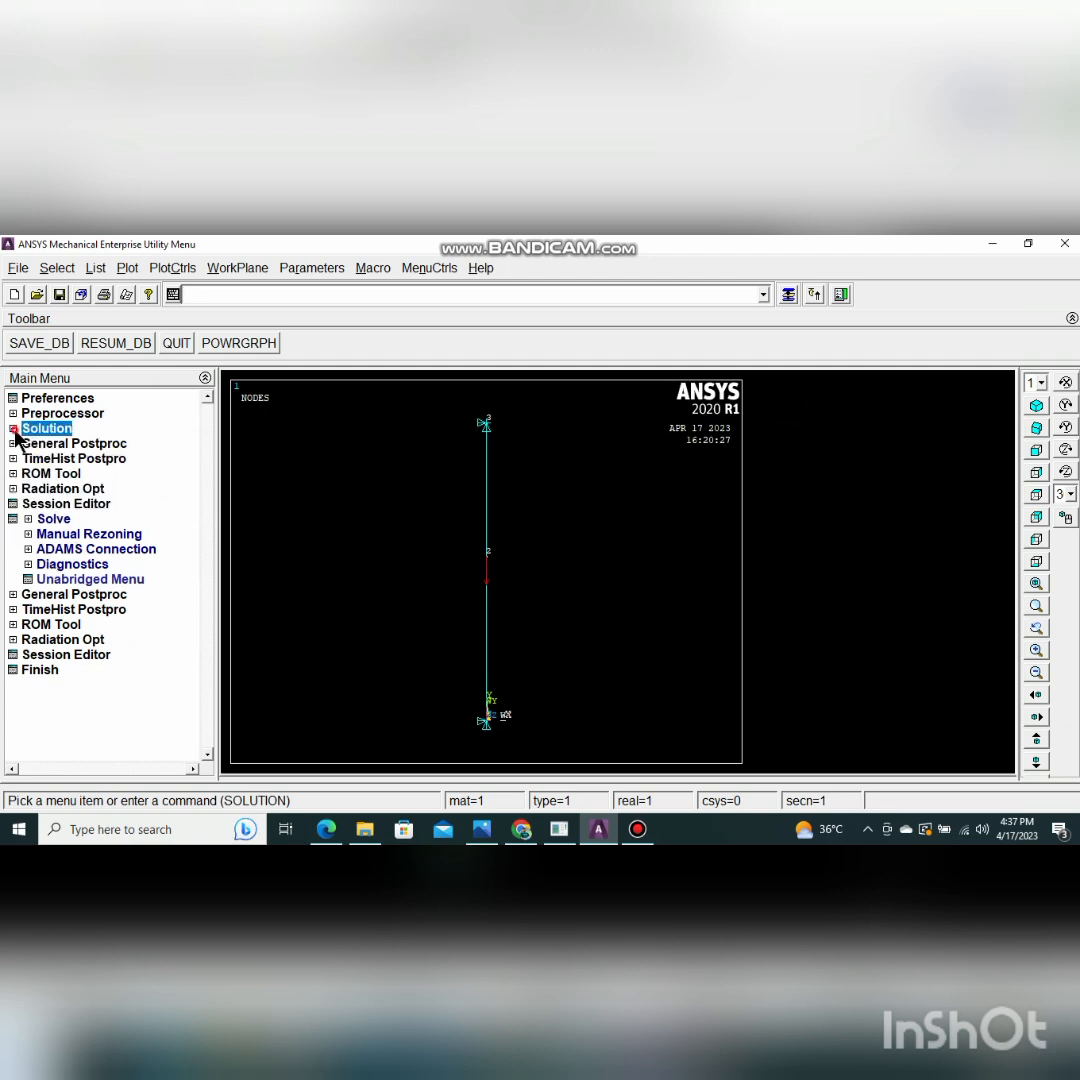
left_click(104, 447)
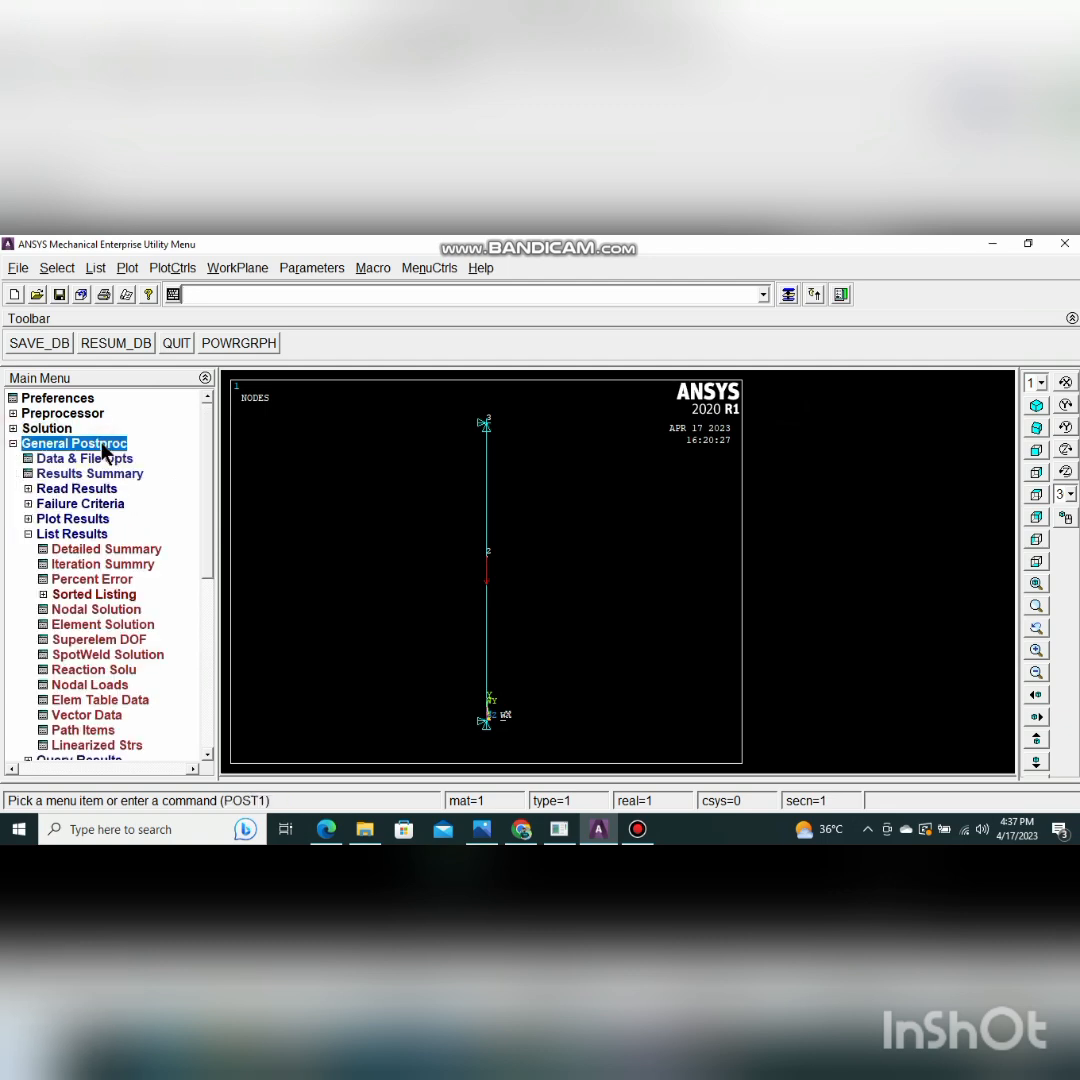
List the nodal DOF solution's displacement vector sum, checking the problem statement for the required deflection of flange B
left_click(28, 534)
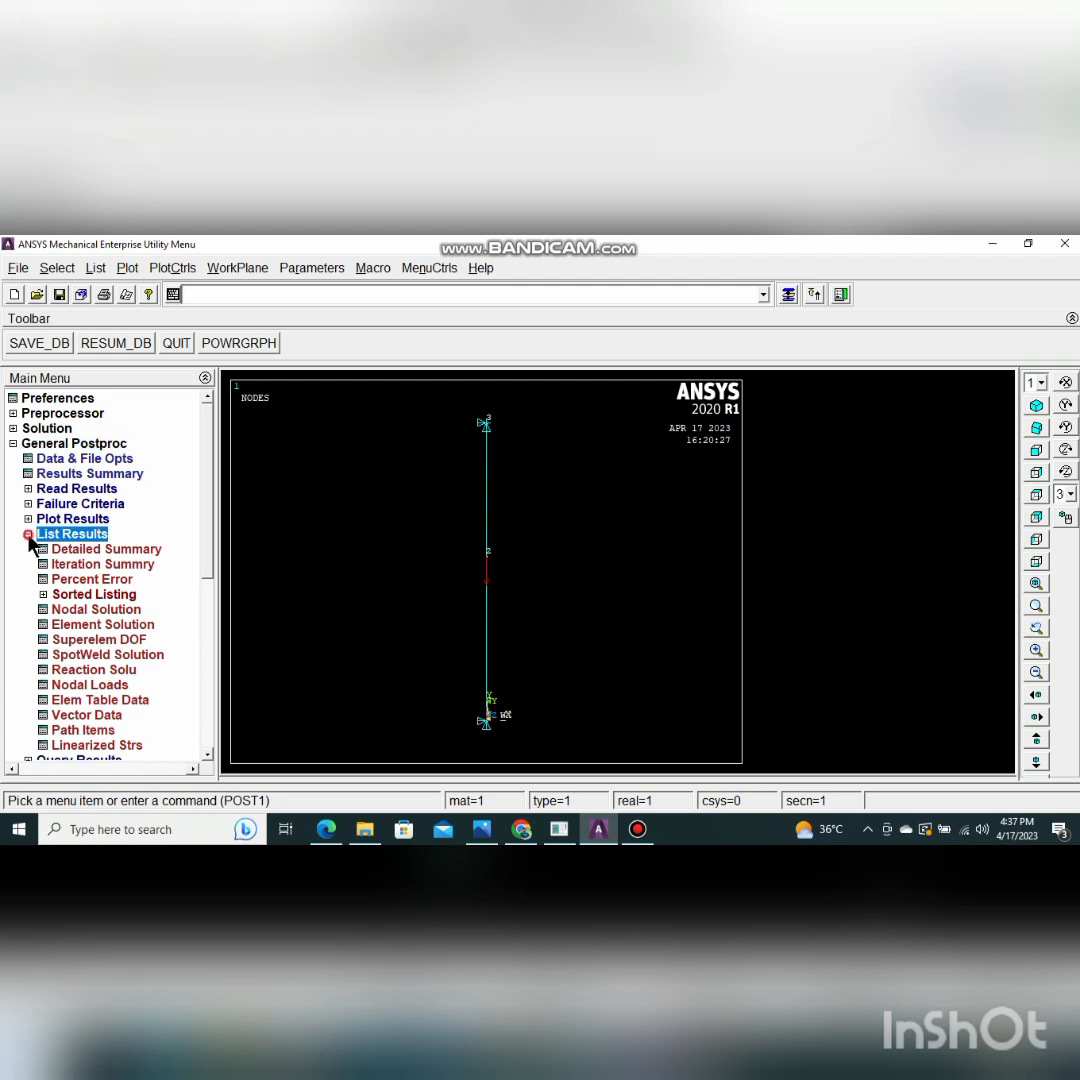
left_click(78, 537)
left_click(92, 610)
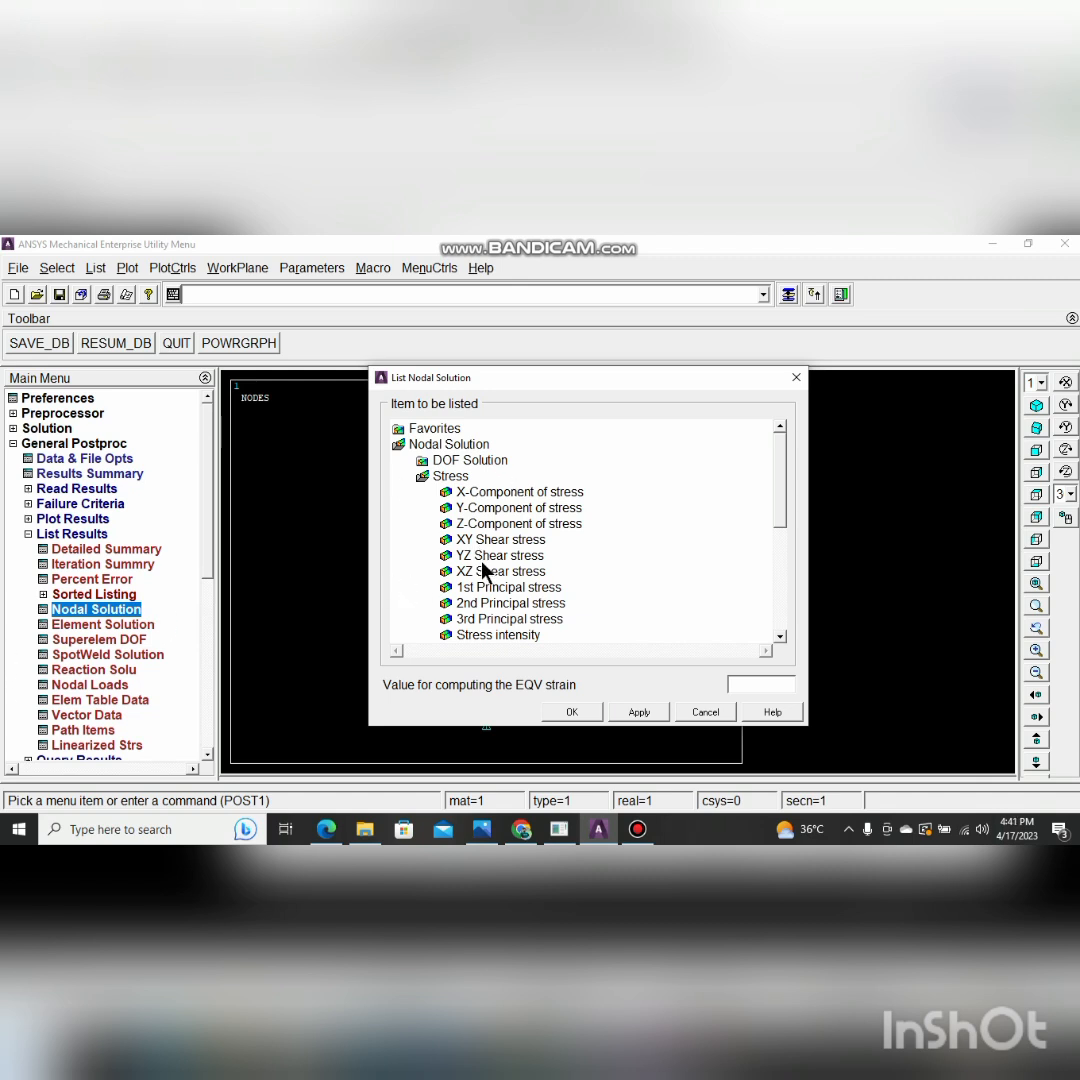
left_click(462, 463)
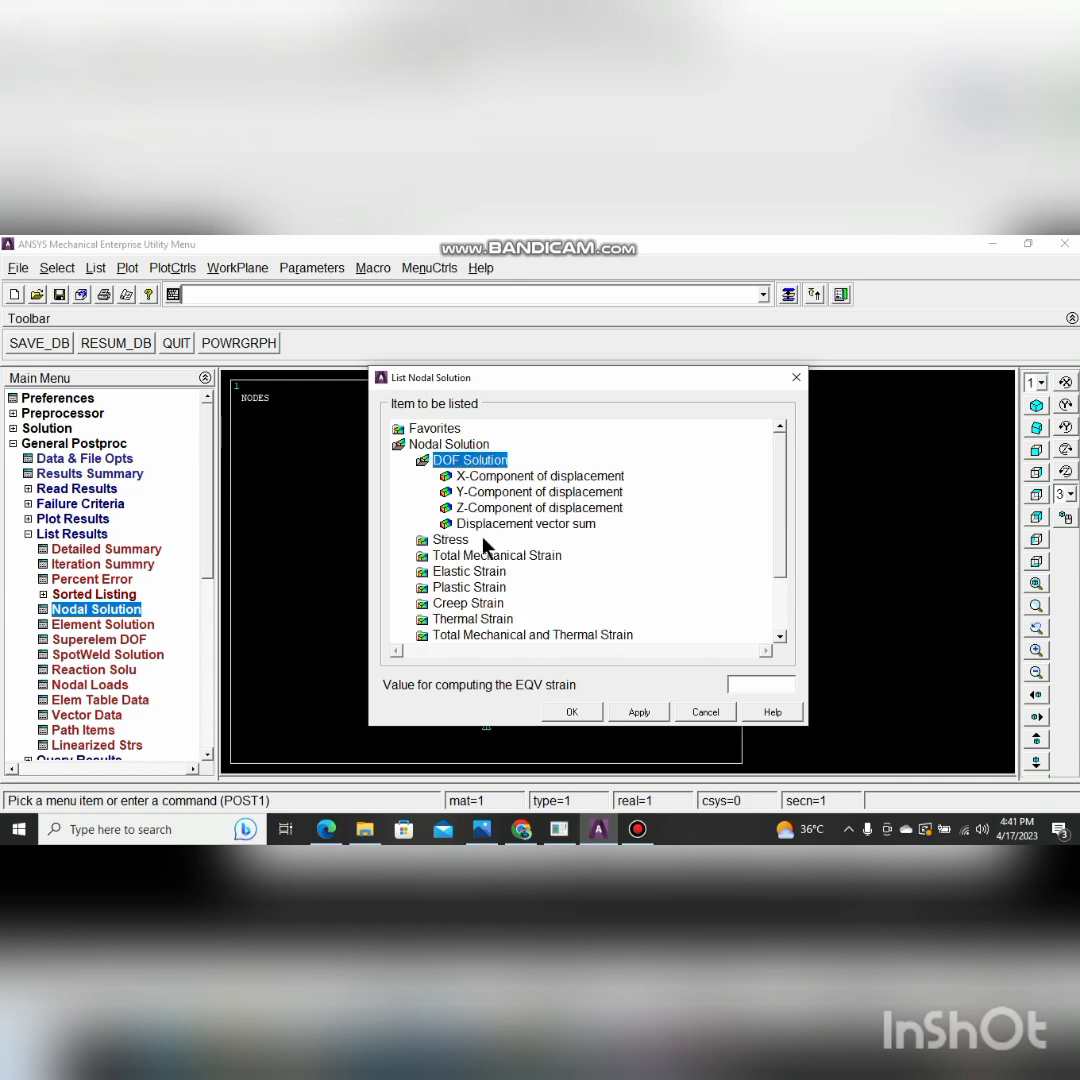
left_click(481, 526)
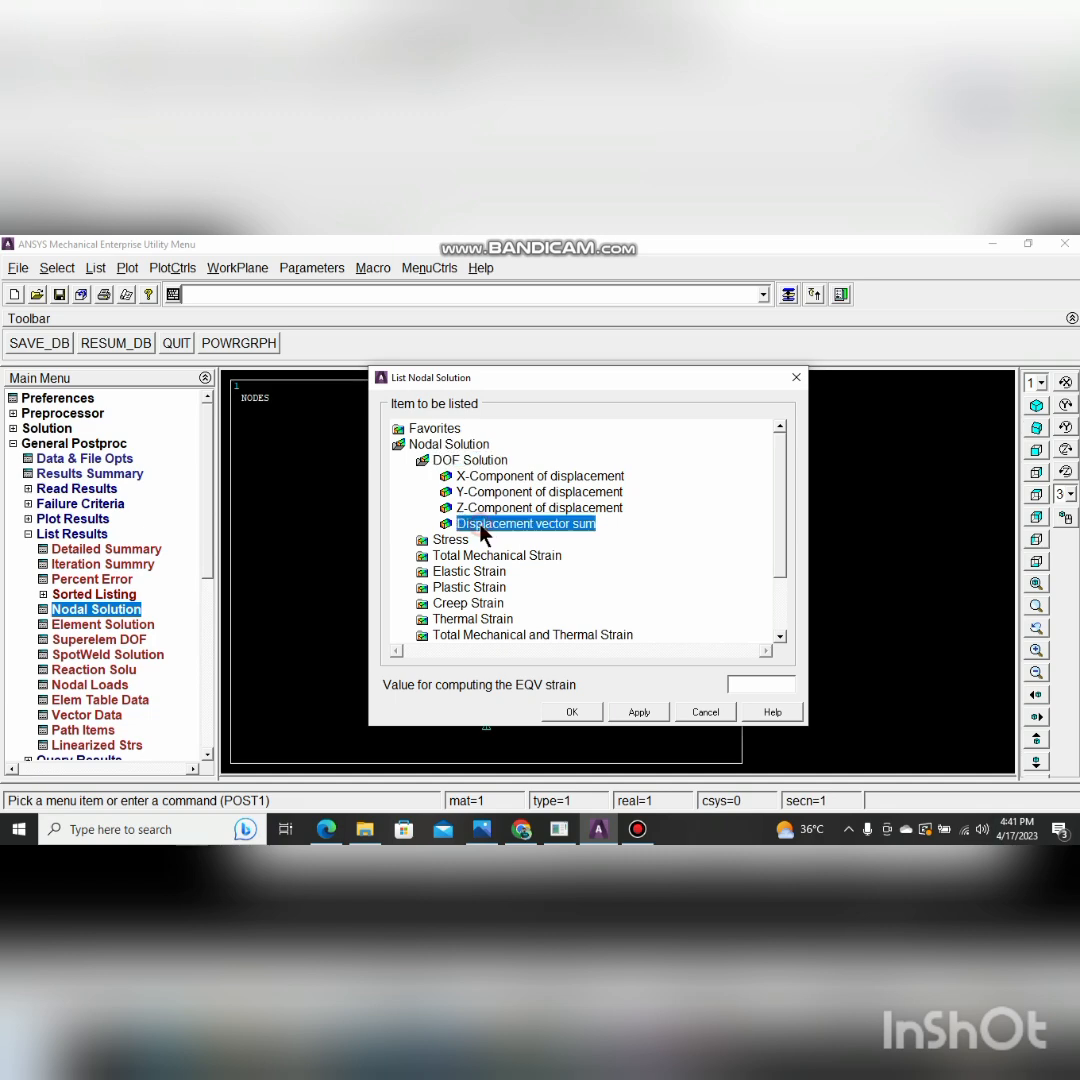
left_click(482, 829)
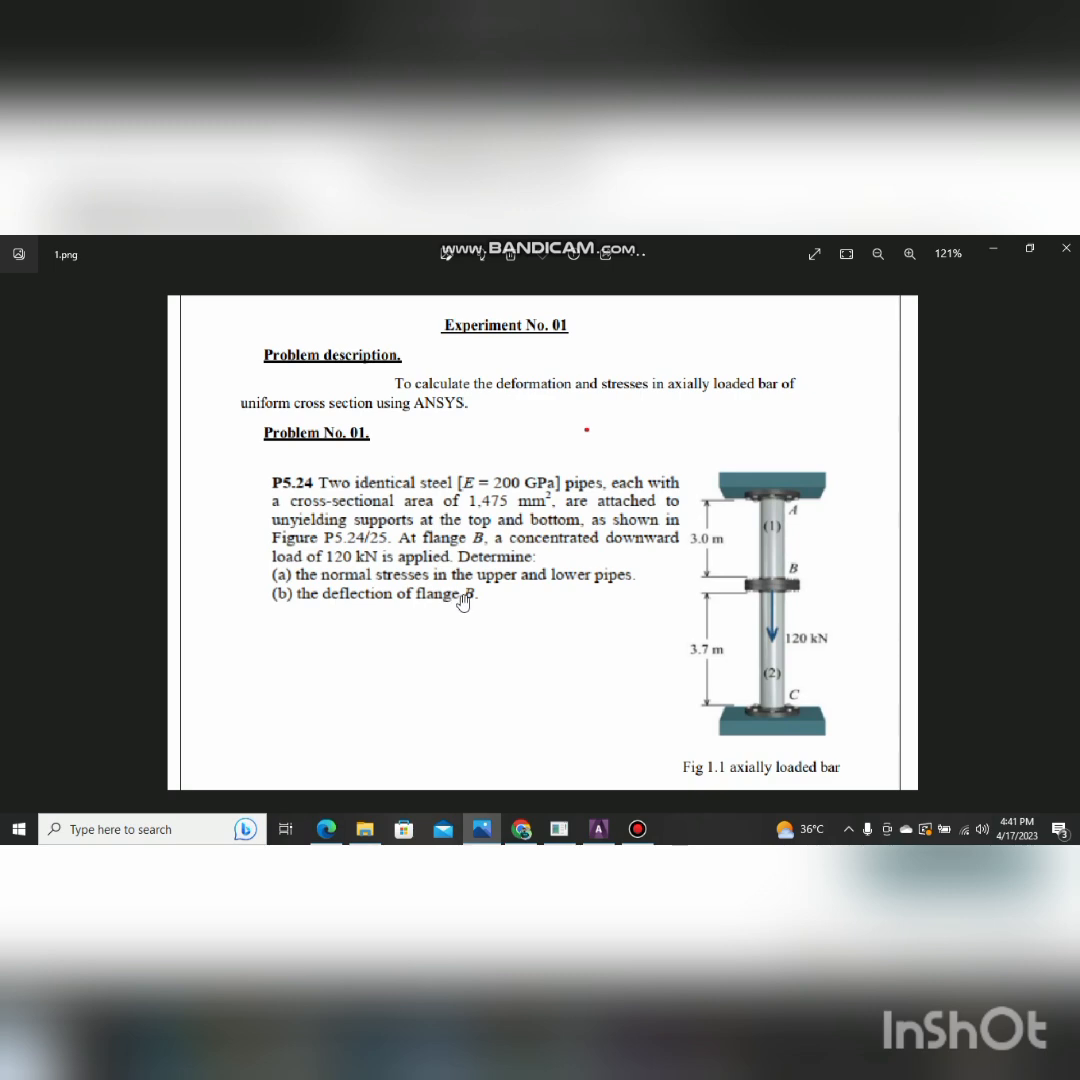
left_click(495, 832)
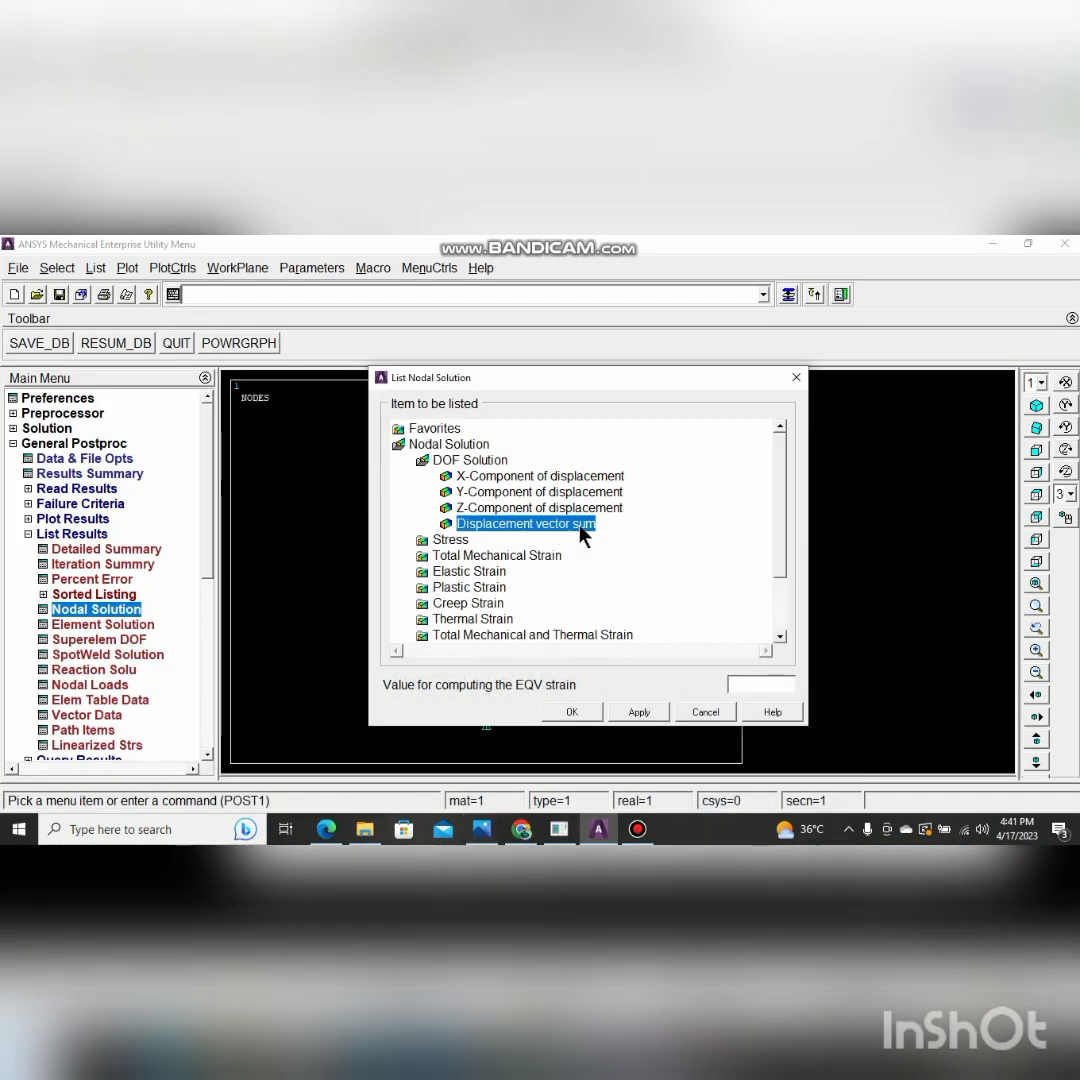
left_click(578, 713)
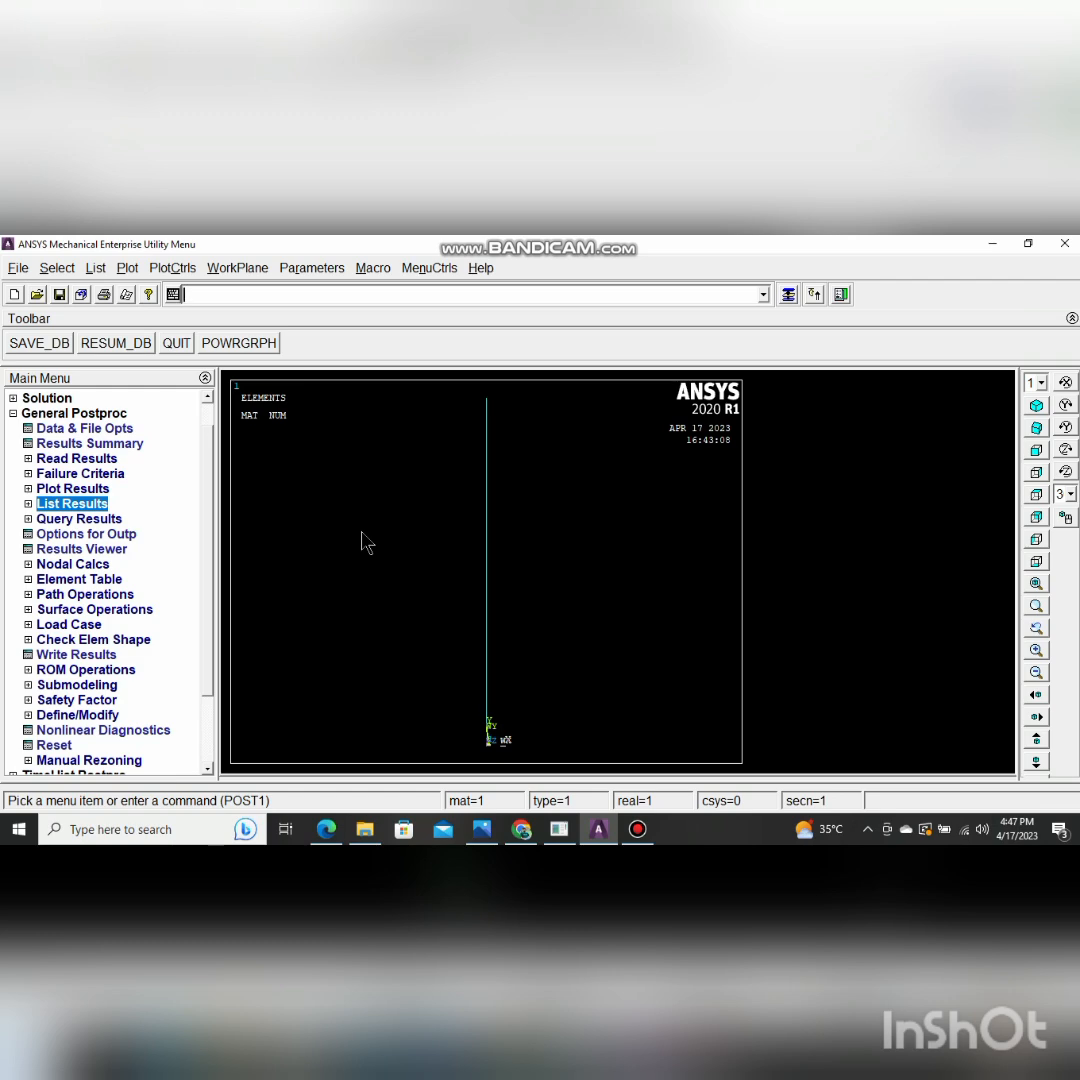
left_click(50, 549)
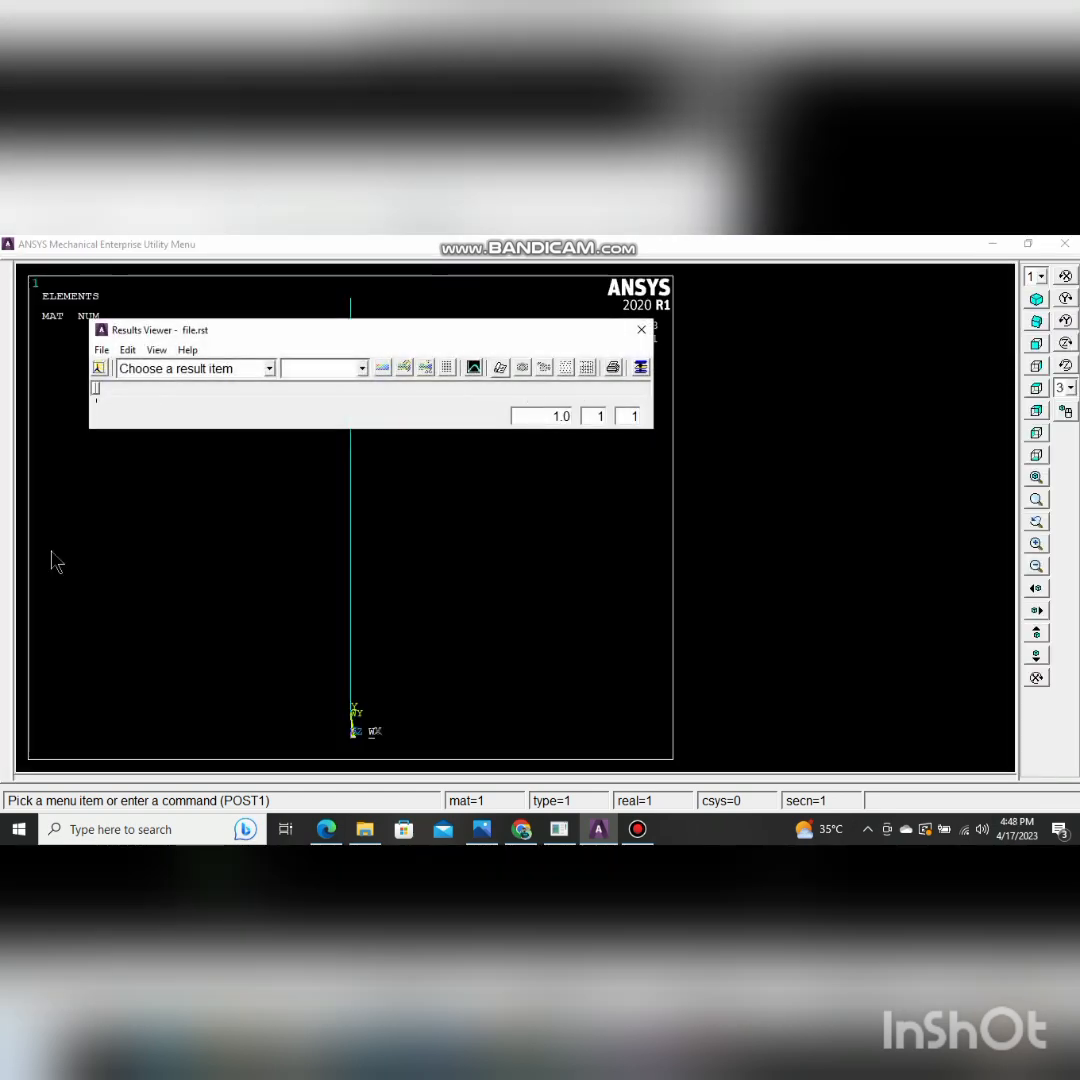
left_click(210, 370)
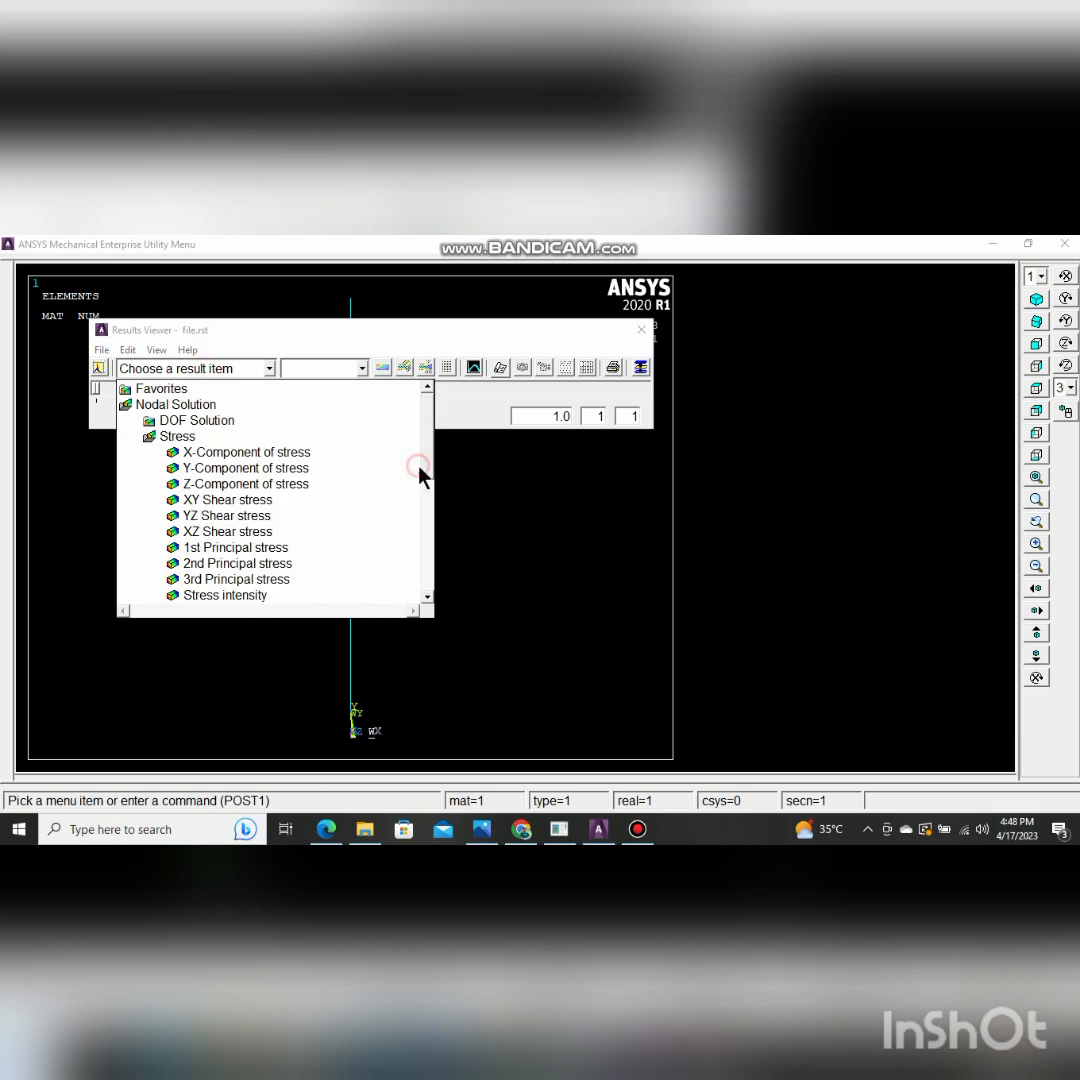
scroll(425, 472, "down", 3)
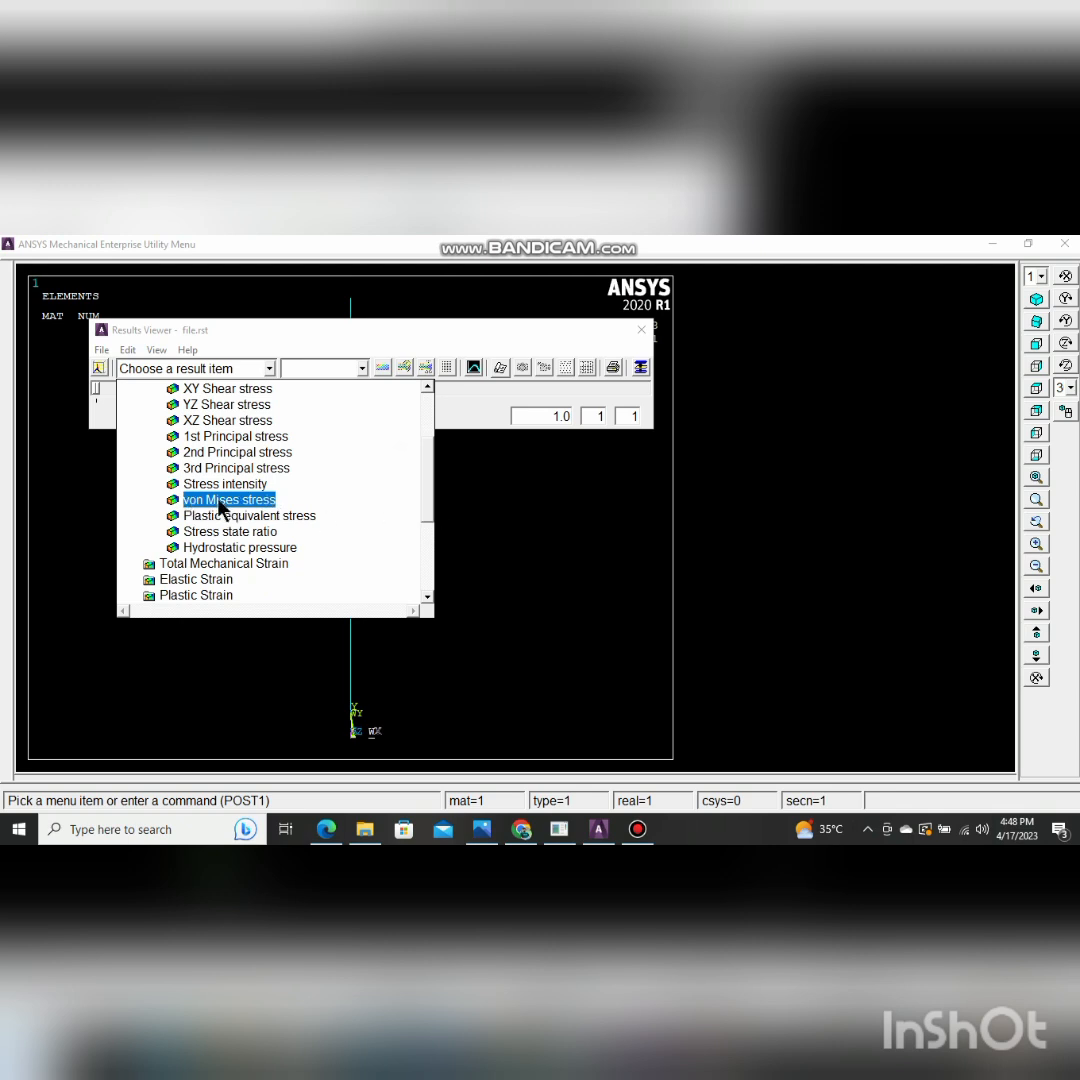
left_click(210, 500)
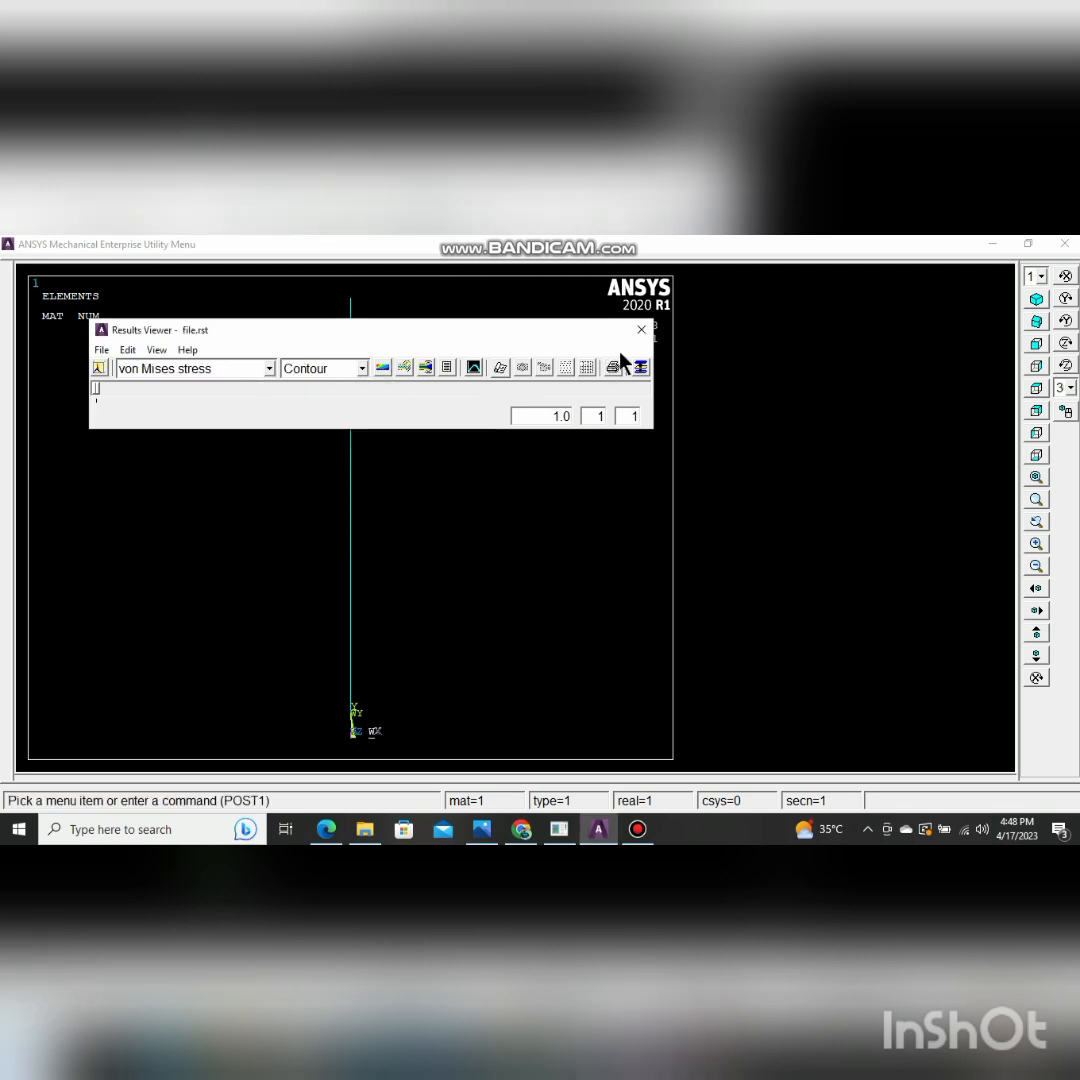
left_click(649, 336)
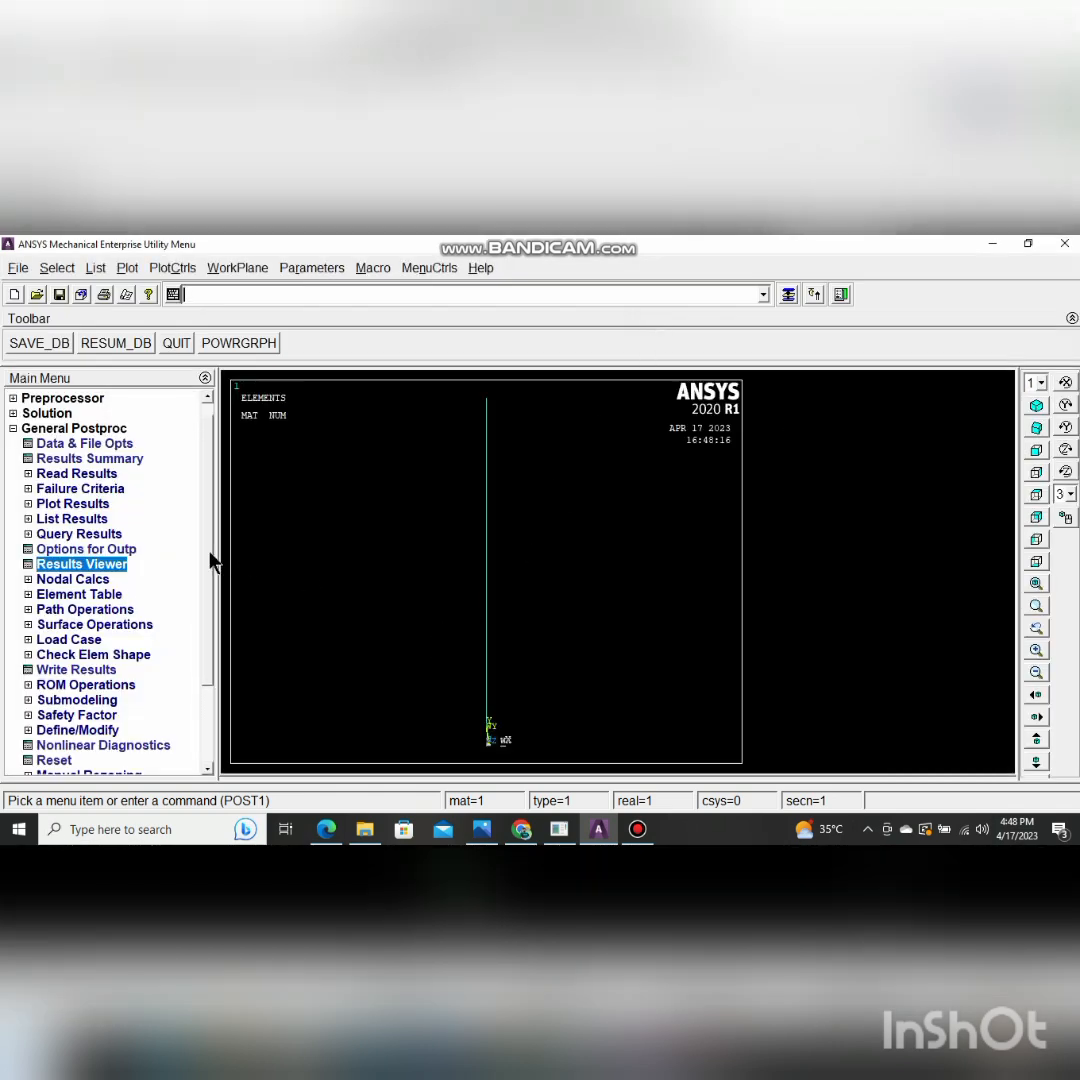
List the element solution's von Mises stress and compare it with the normal stresses requested in the problem statement image
scroll(210, 550, "up", 1)
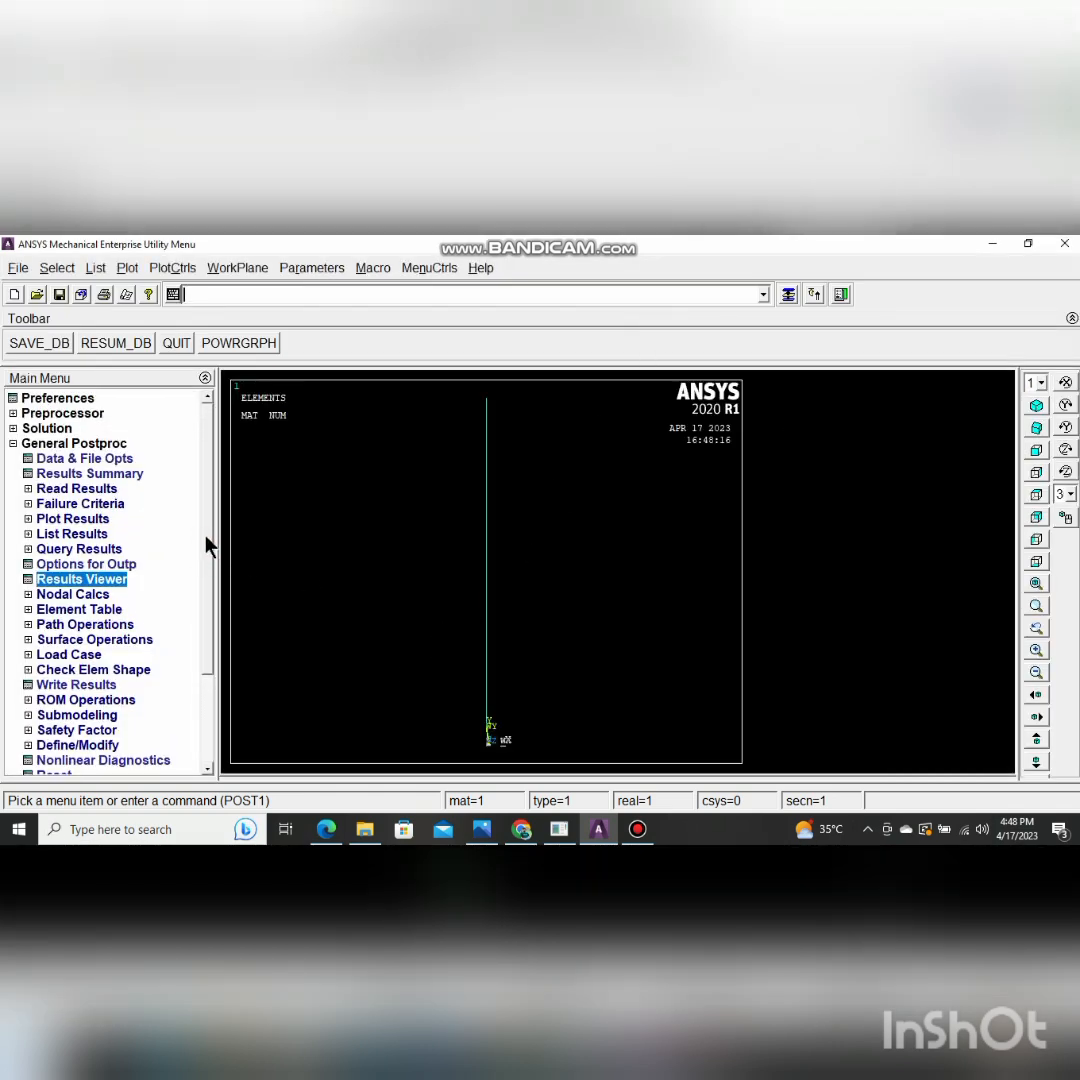
left_click(68, 534)
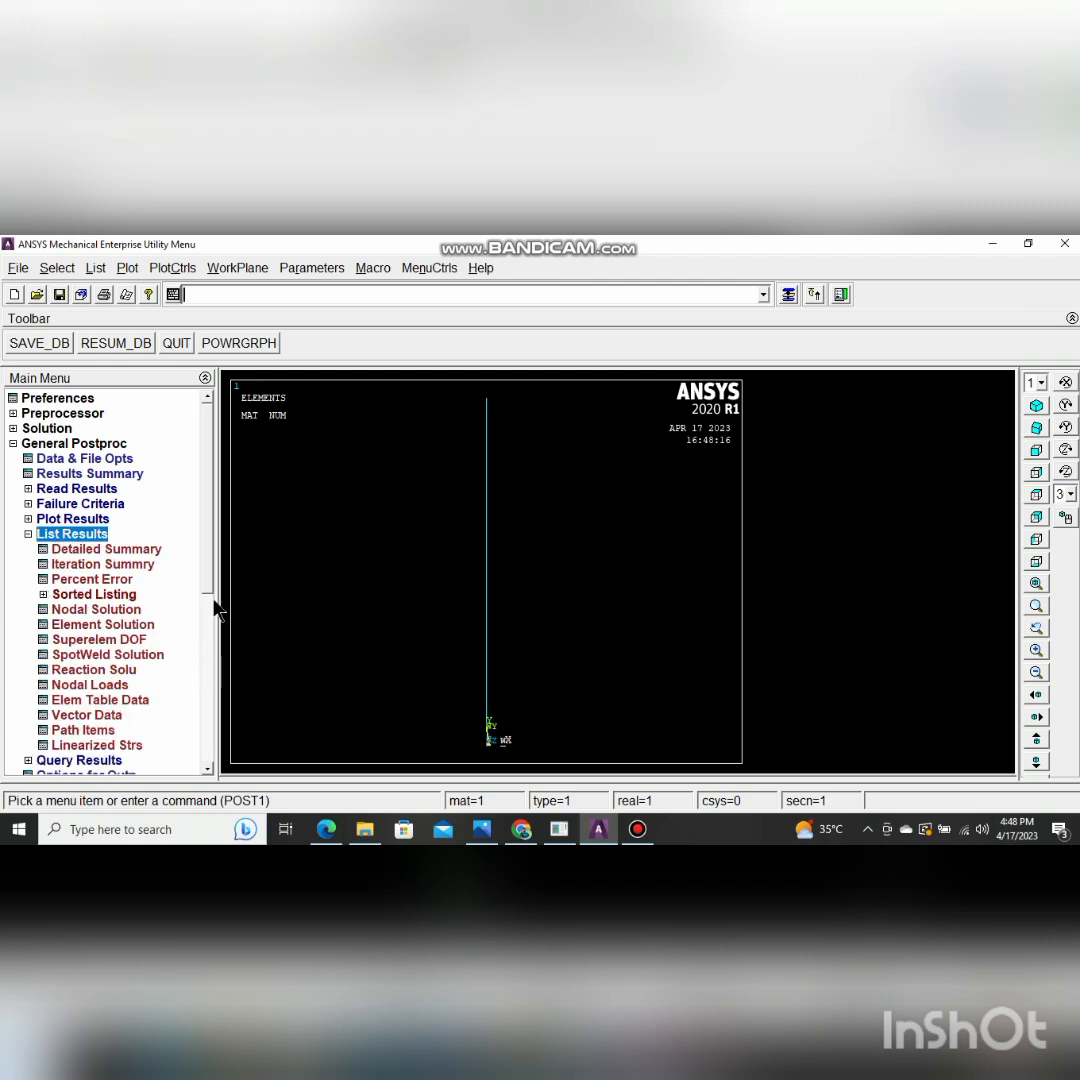
scroll(211, 600, "down", 1)
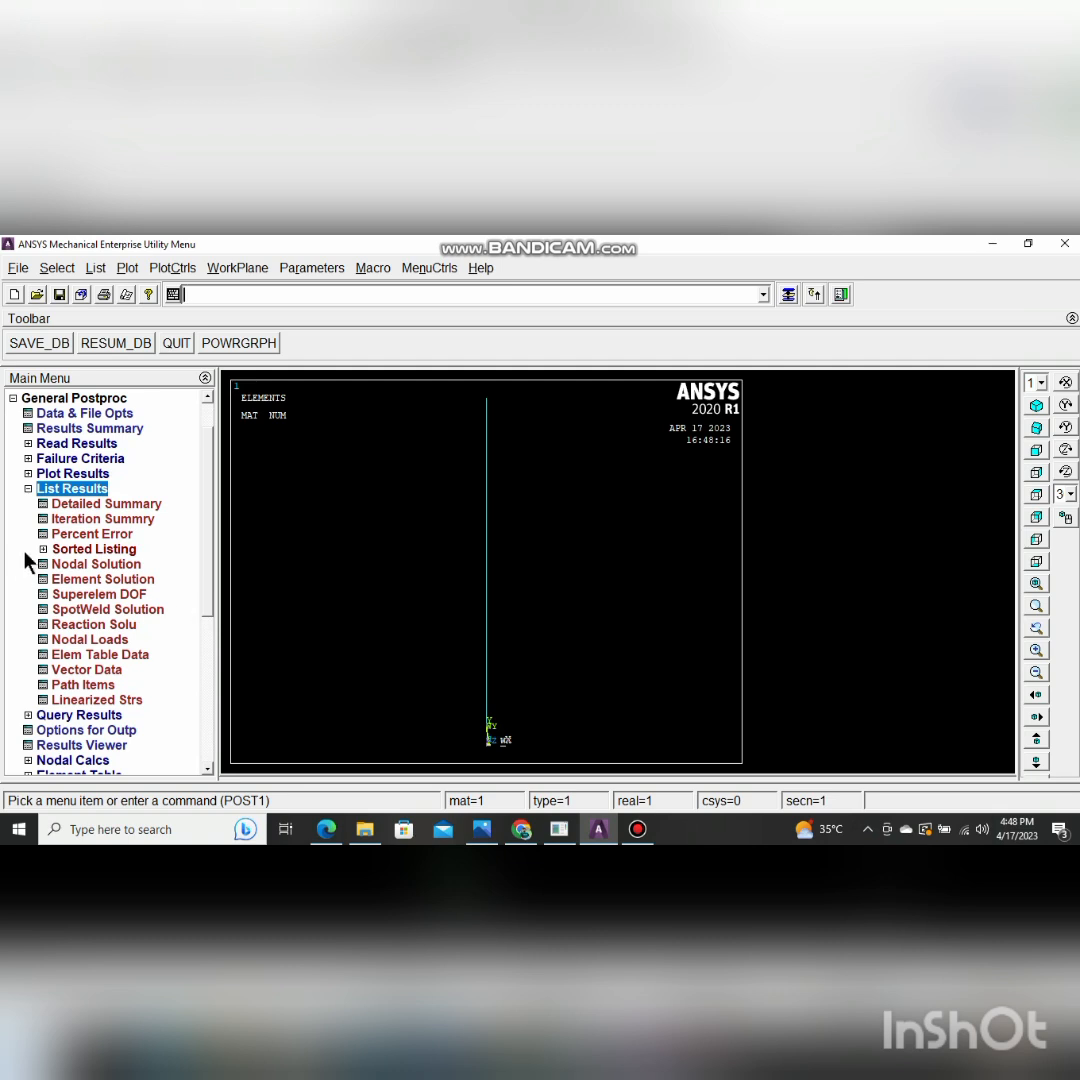
left_click(104, 582)
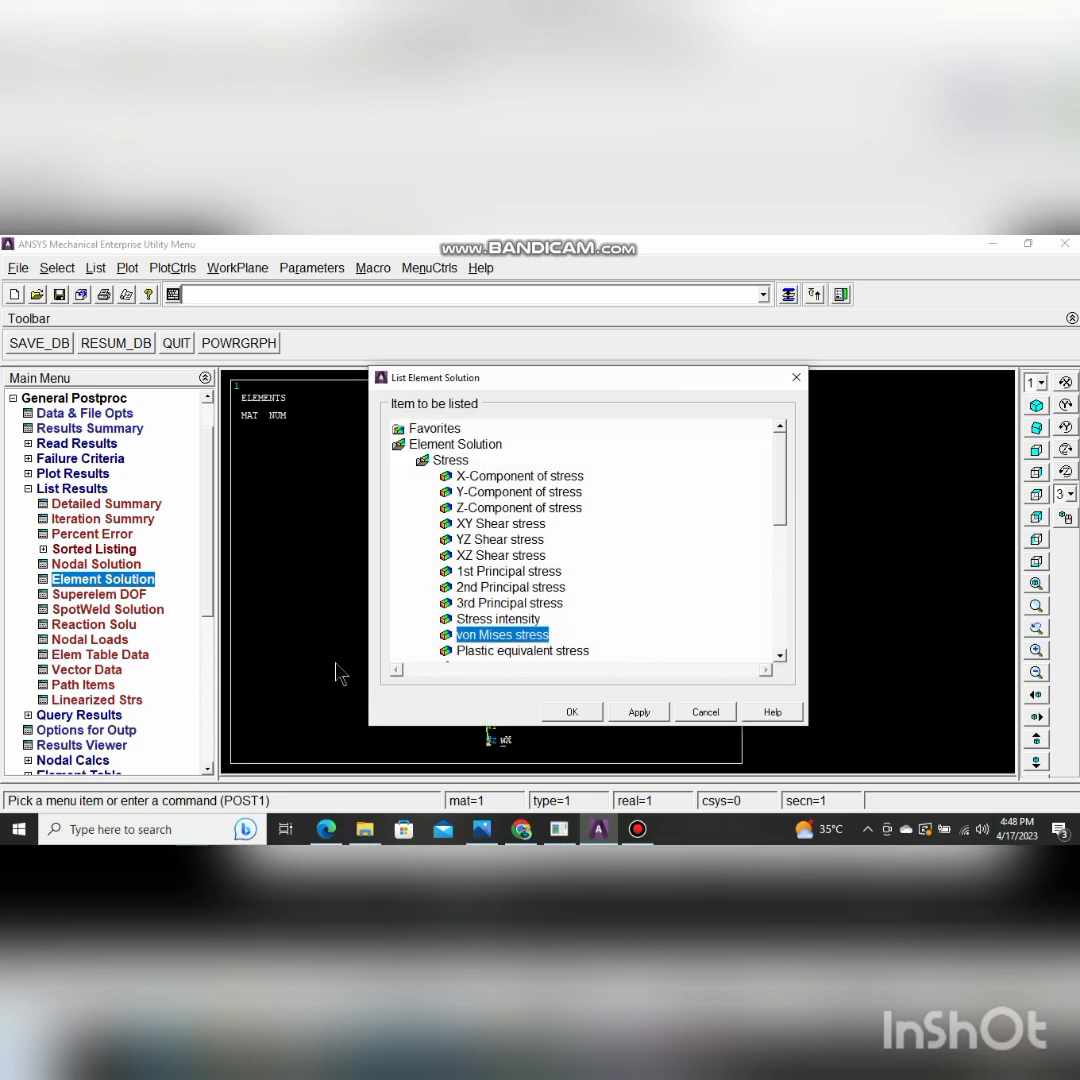
double_click(448, 462)
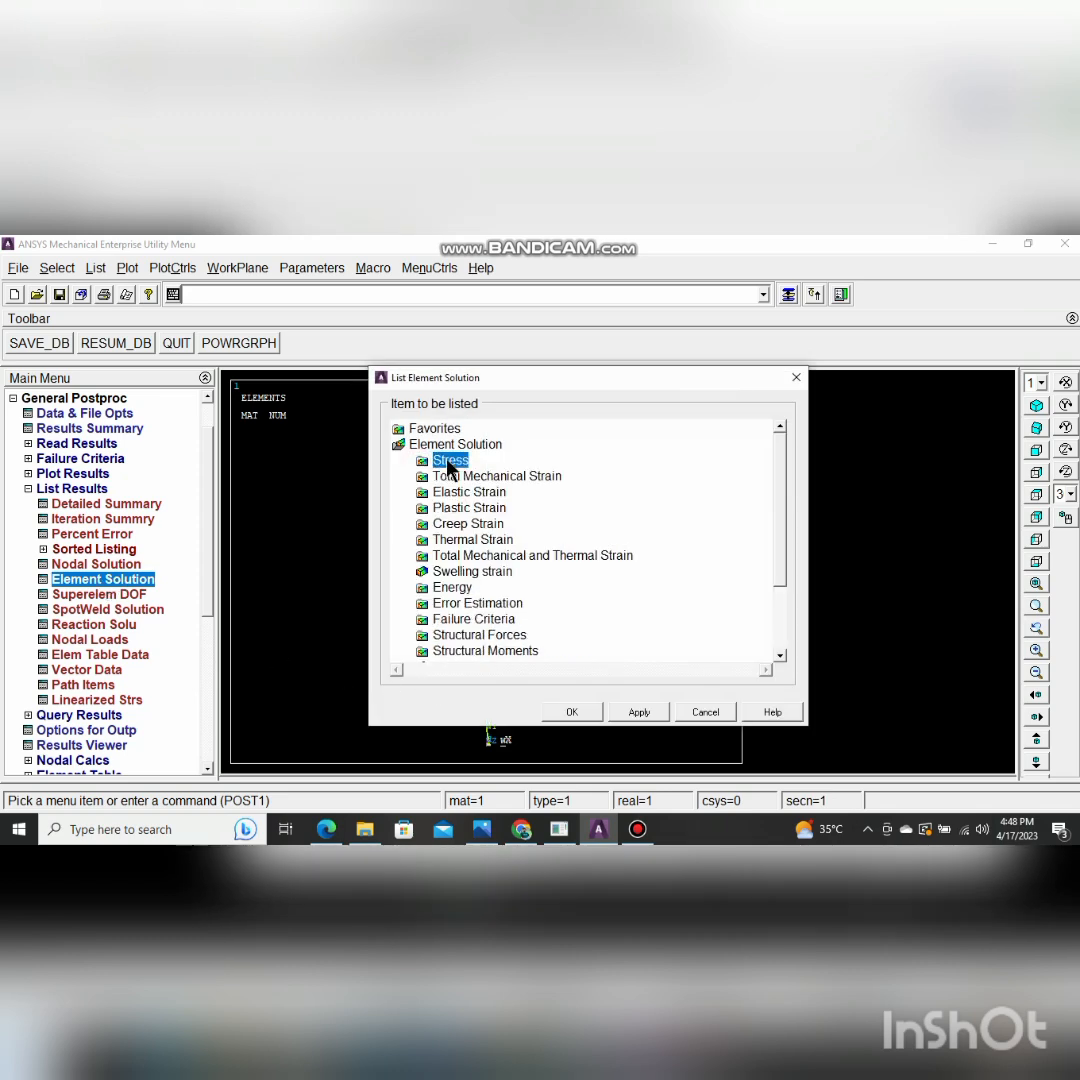
double_click(450, 462)
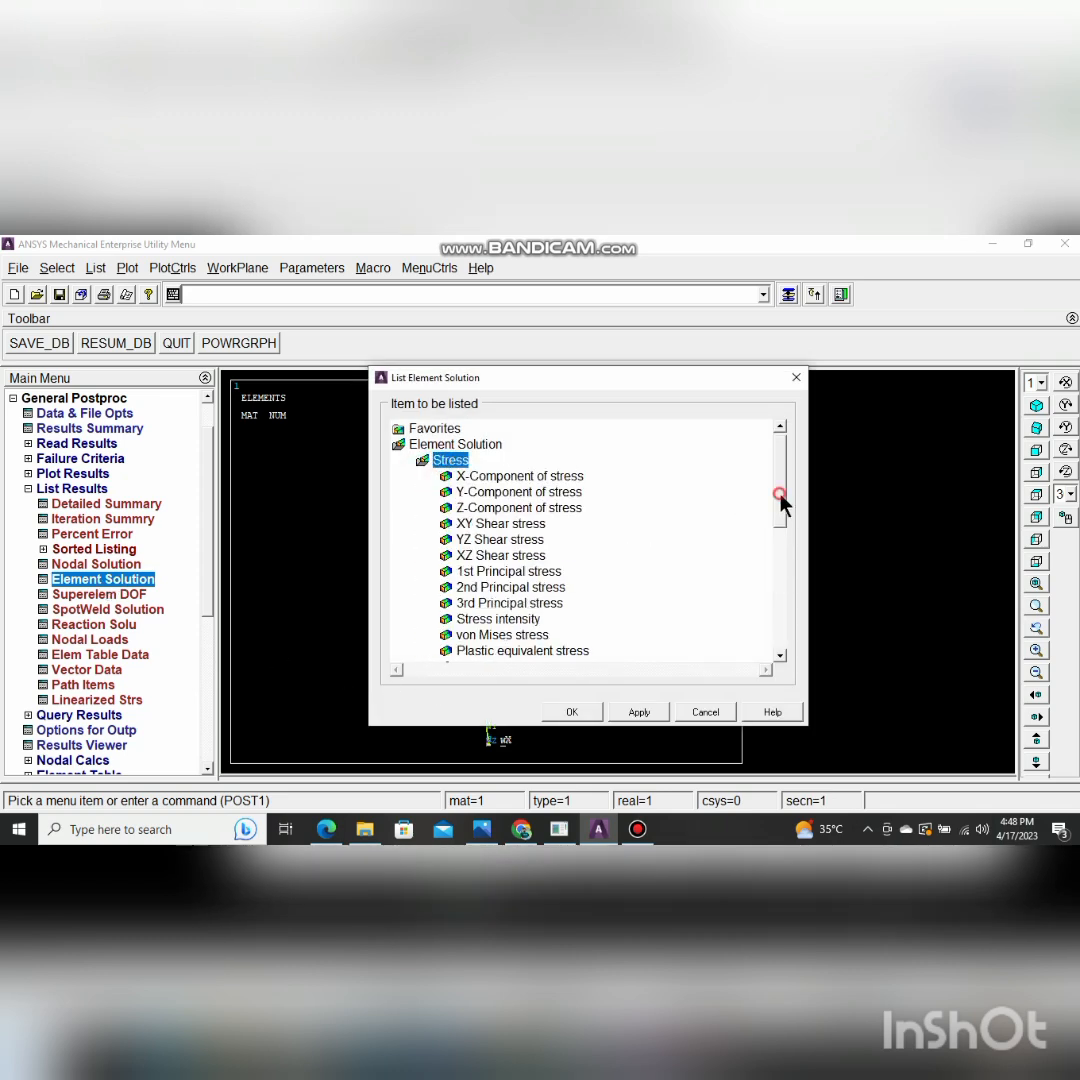
left_click_drag(779, 501, 783, 572)
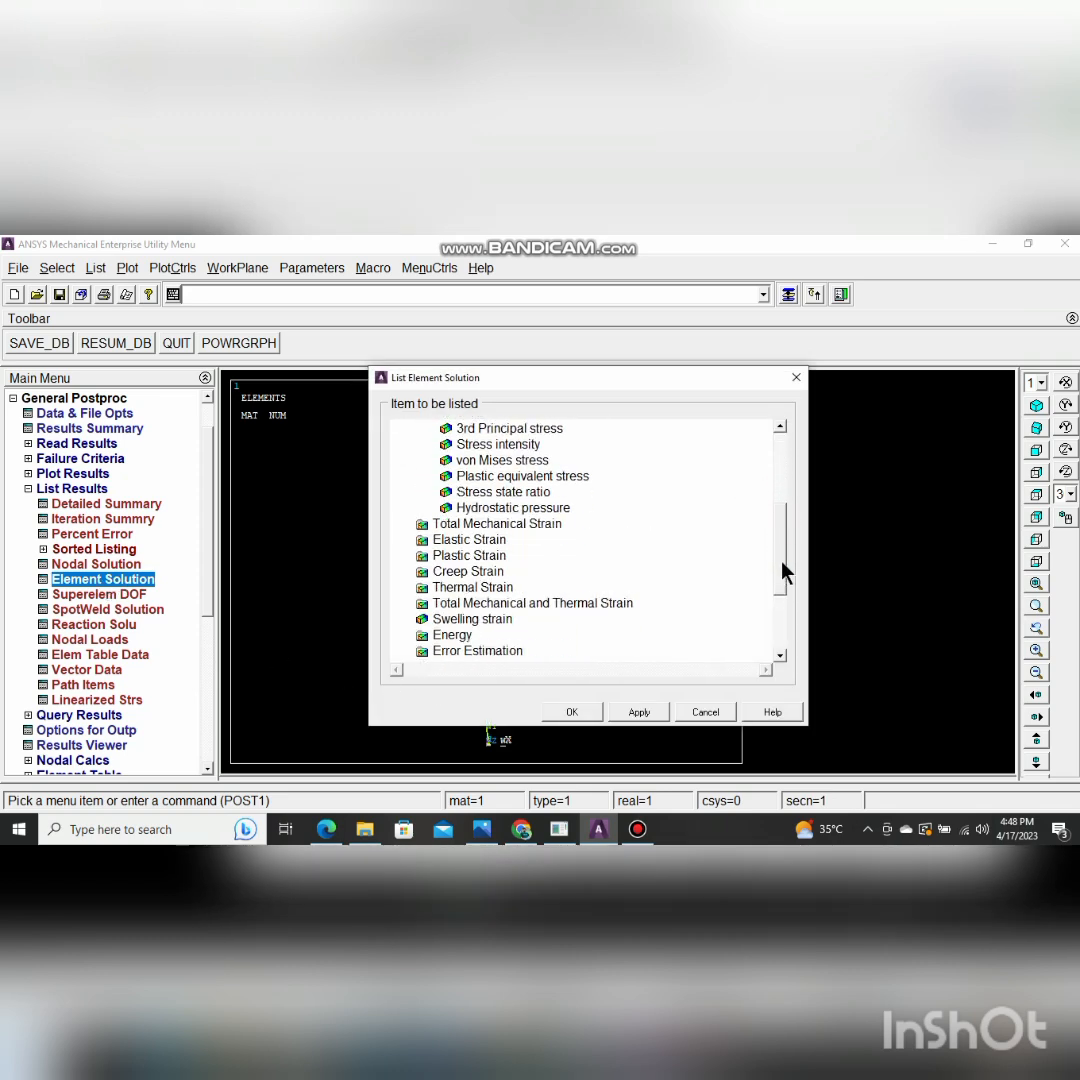
left_click(487, 461)
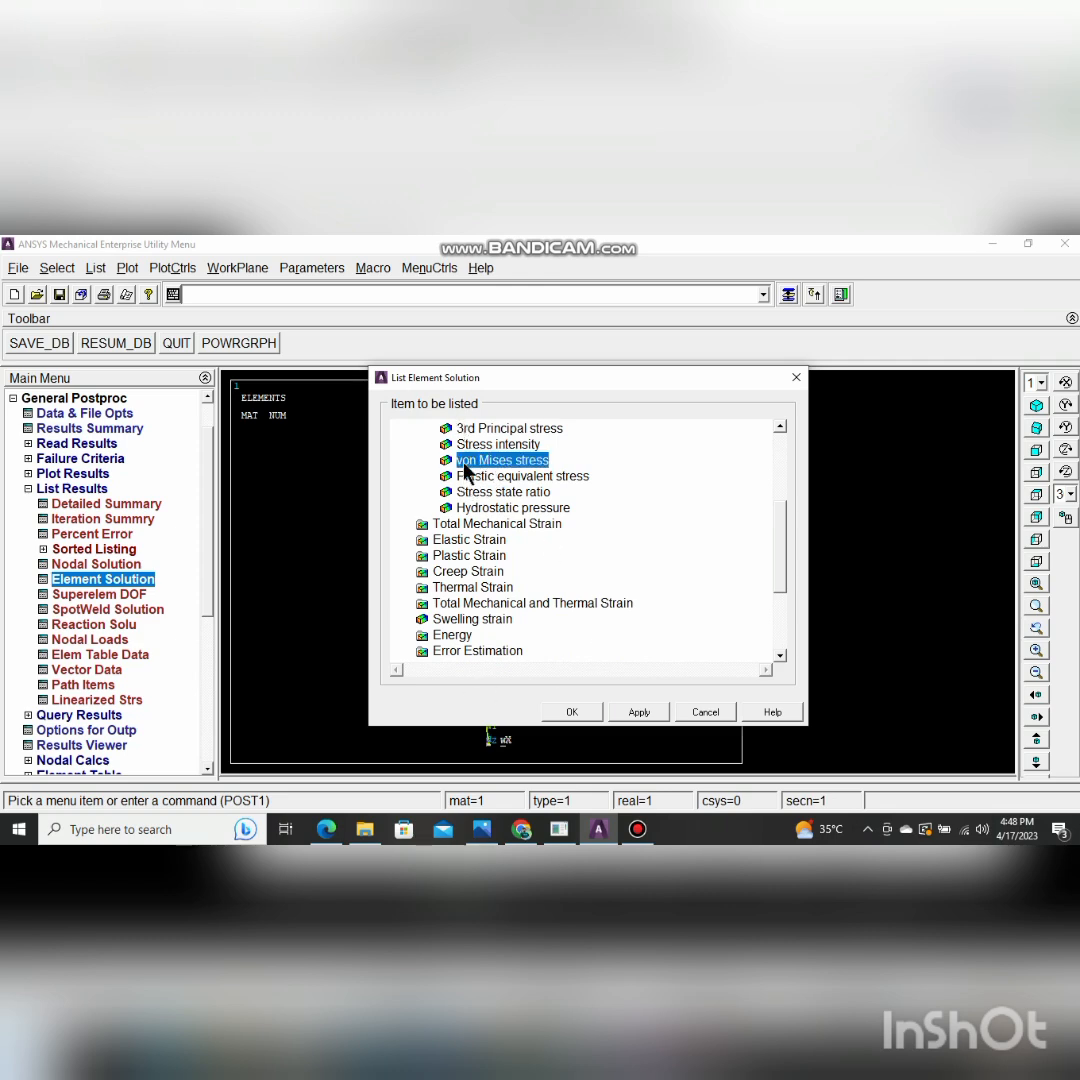
left_click(572, 712)
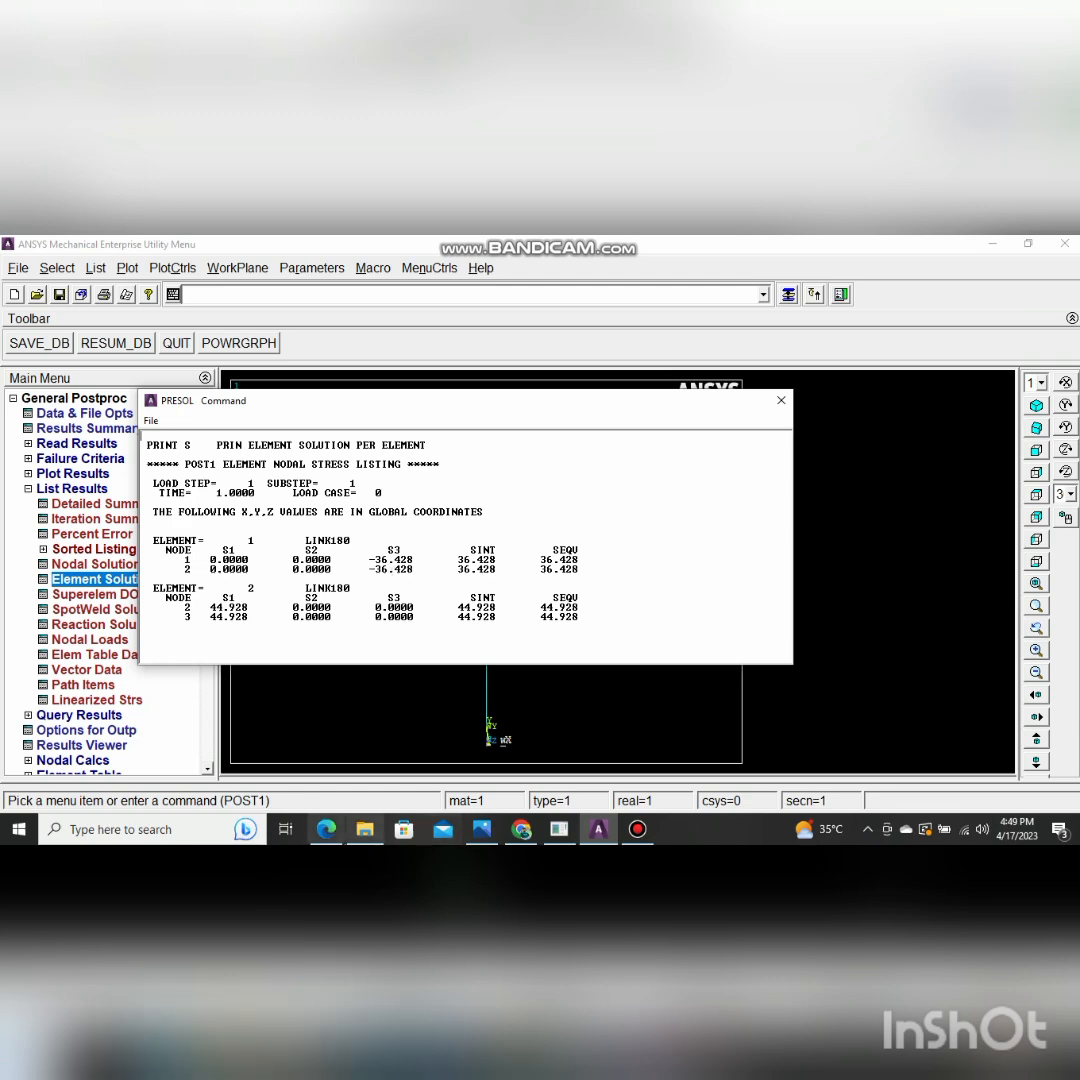
left_click(482, 830)
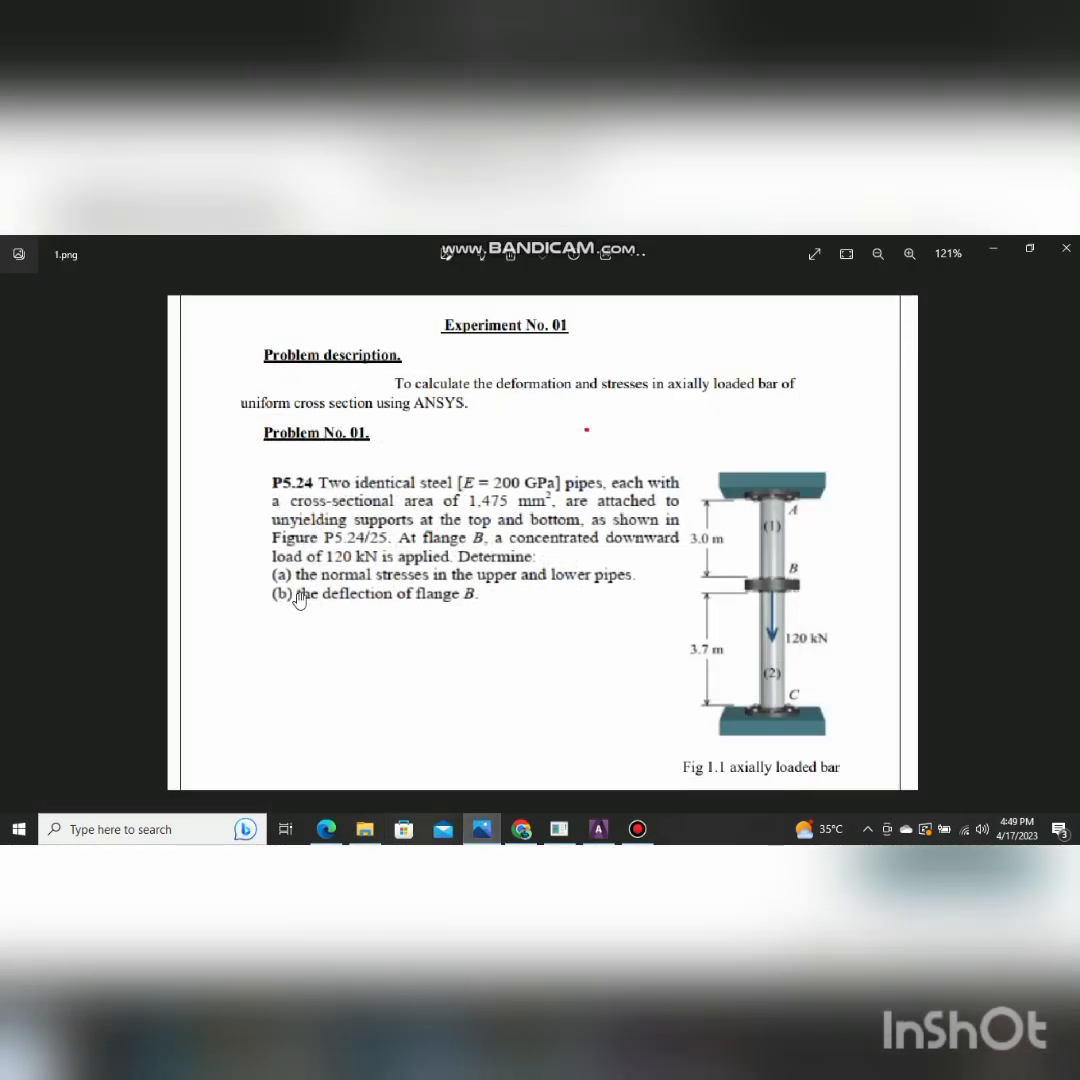